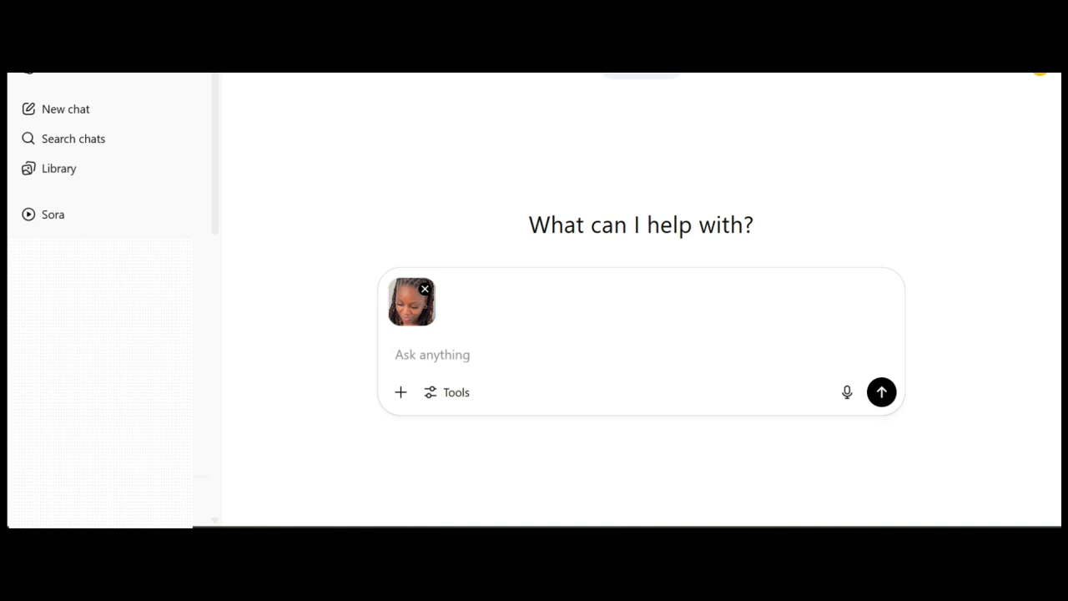
Step: Ask ChatGPT to "Describe this image" for the attached photo
{"action": "type", "text": "Describe "}
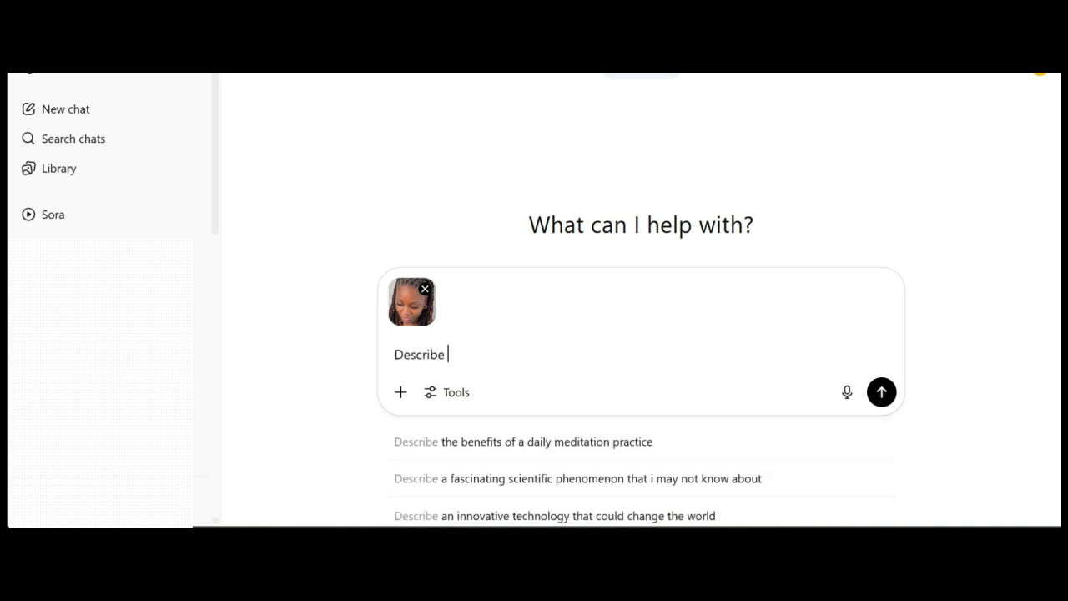
{"action": "type", "text": "this image"}
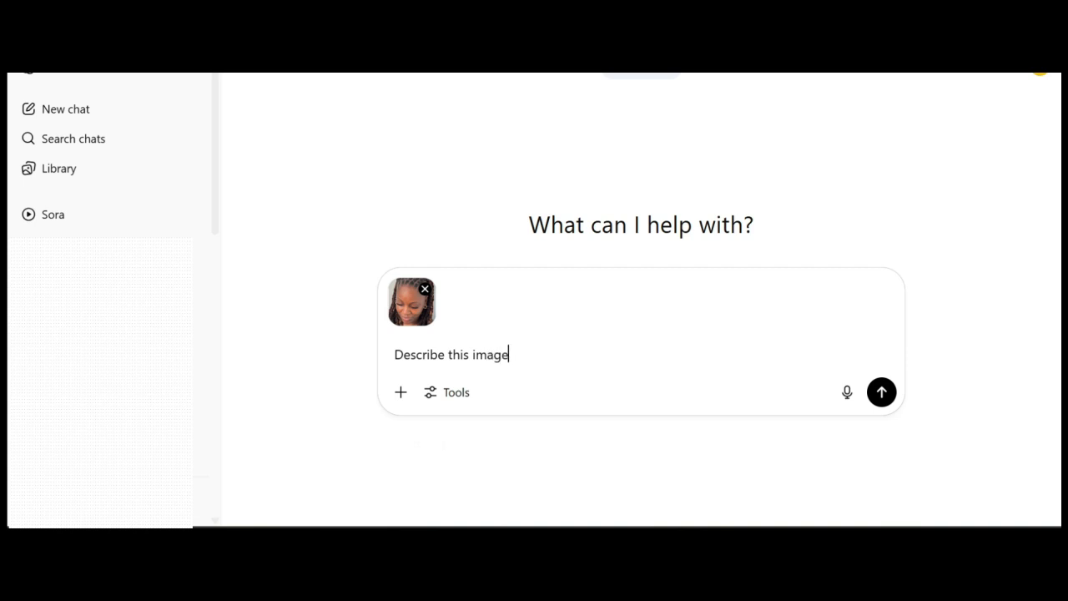
{"action": "key", "text": "Return"}
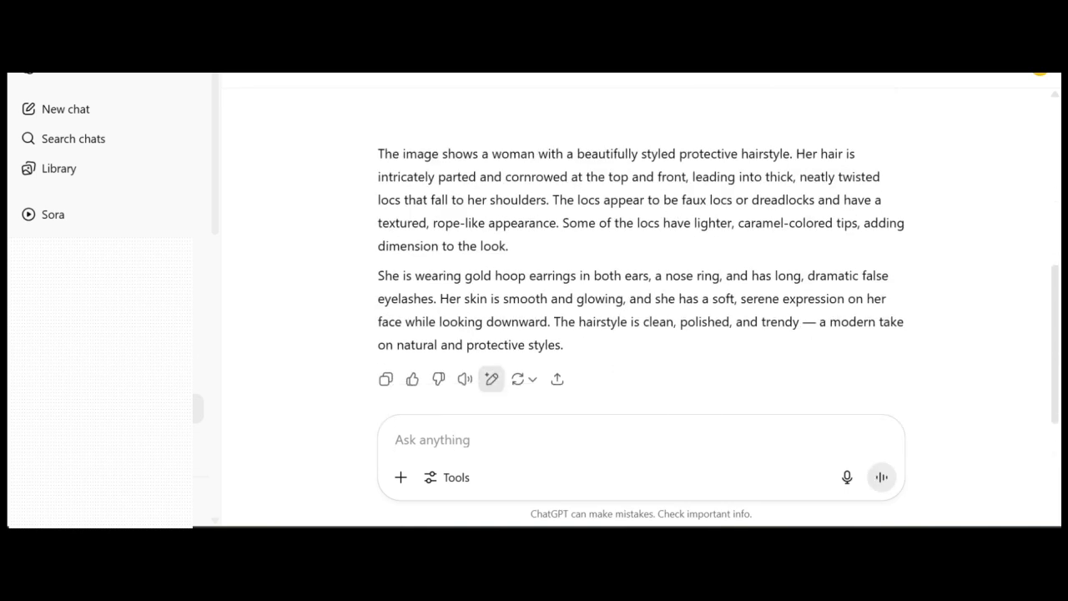
Step: Send the follow-up request "Generate an AI prompt to use in Image FX"
{"action": "type", "text": "Gener"}
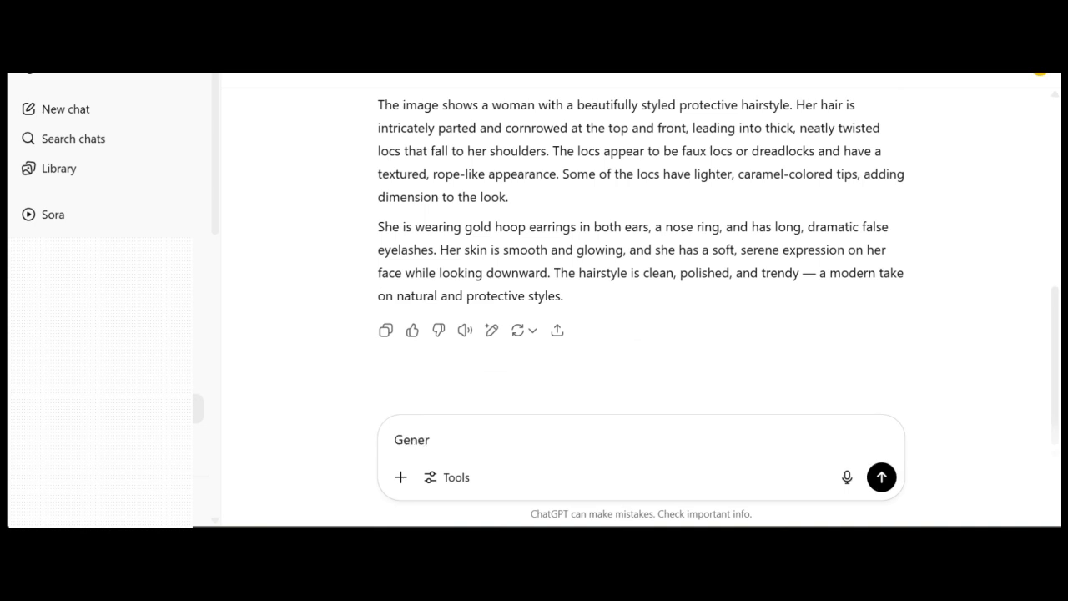
{"action": "type", "text": "ate and A"}
{"action": "key", "text": "BackSpace"}
{"action": "type", "text": "AI prompt "}
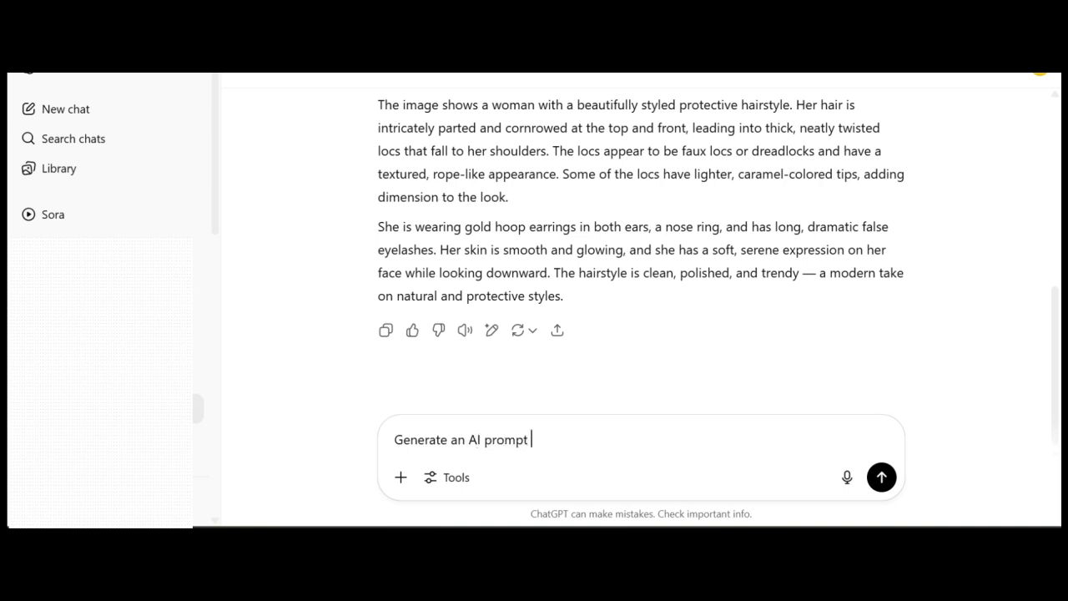
{"action": "type", "text": "to use in Image FX"}
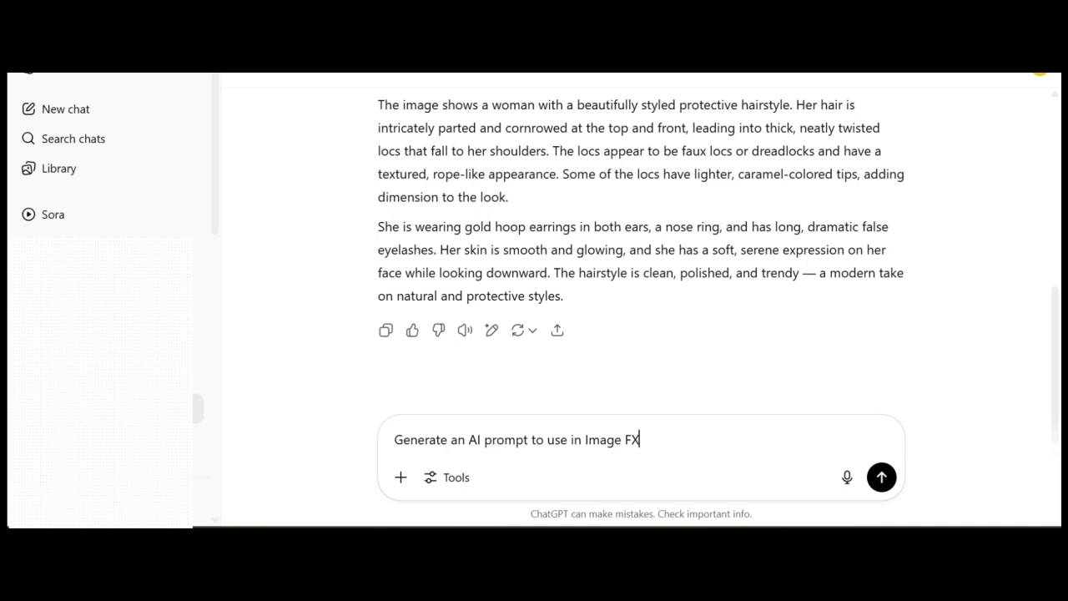
{"action": "key", "text": "Return"}
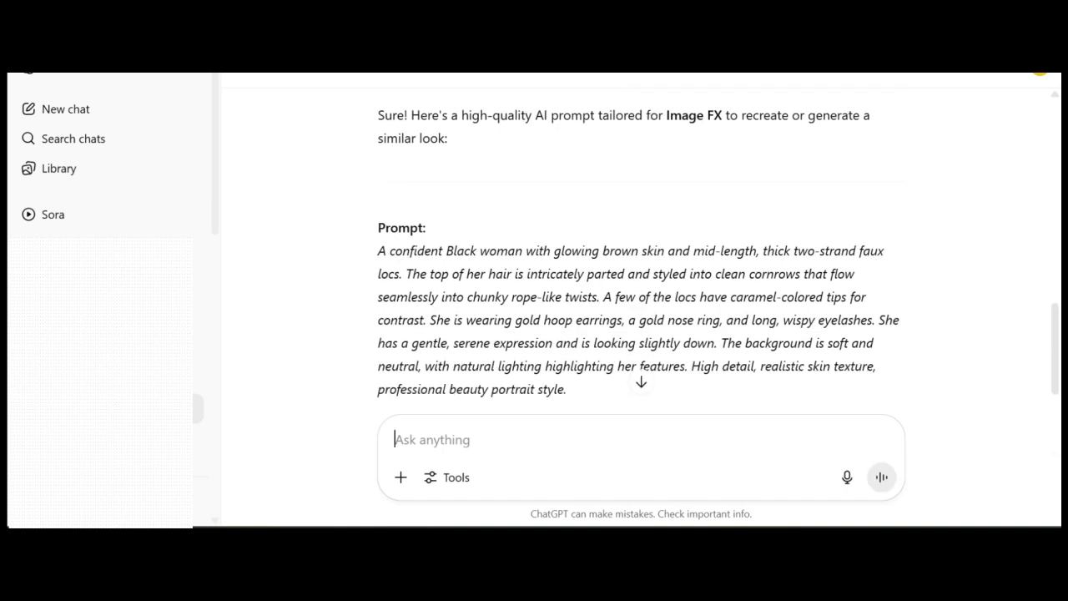
Step: Copy the full prompt text from the reply, from "A confident Black woman" through "professional beauty portrait style."
{"action": "left_click_drag", "start_coordinate": [567, 388], "coordinate": [378, 250]}
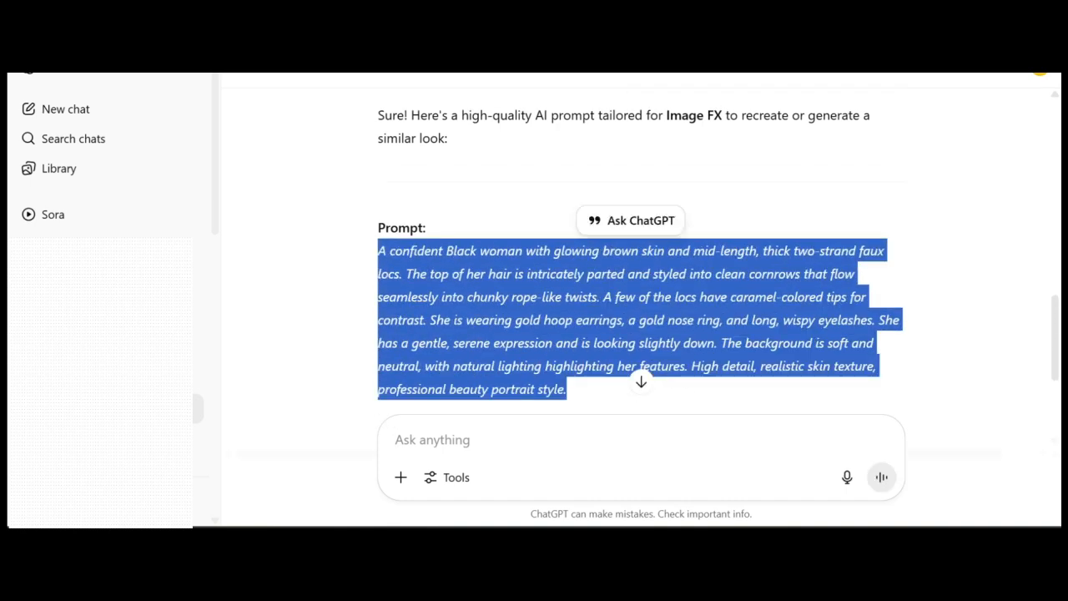
{"action": "right_click", "coordinate": [394, 267]}
{"action": "left_click", "coordinate": [417, 281]}
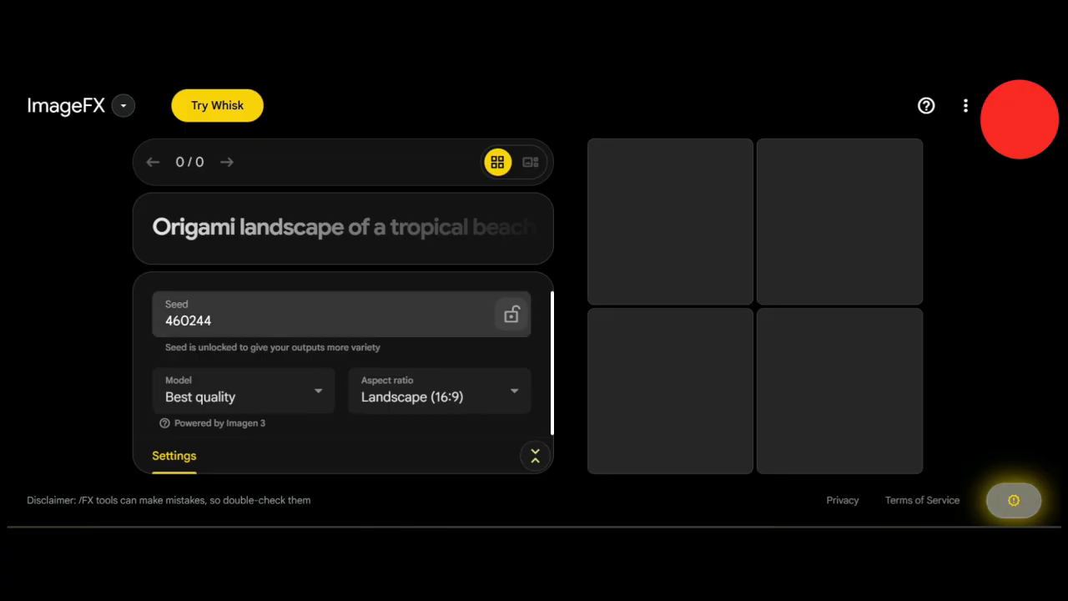
Step: In ImageFX, generate images from the copied prompt using the Portrait (9:16) aspect ratio
{"action": "left_click", "coordinate": [440, 392]}
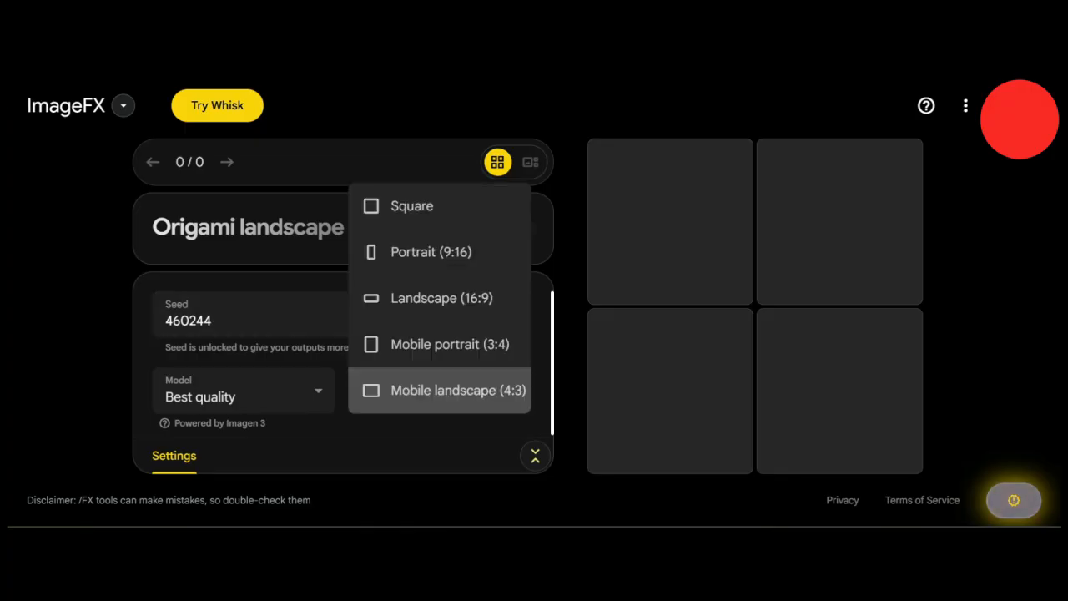
{"action": "left_click", "coordinate": [431, 251]}
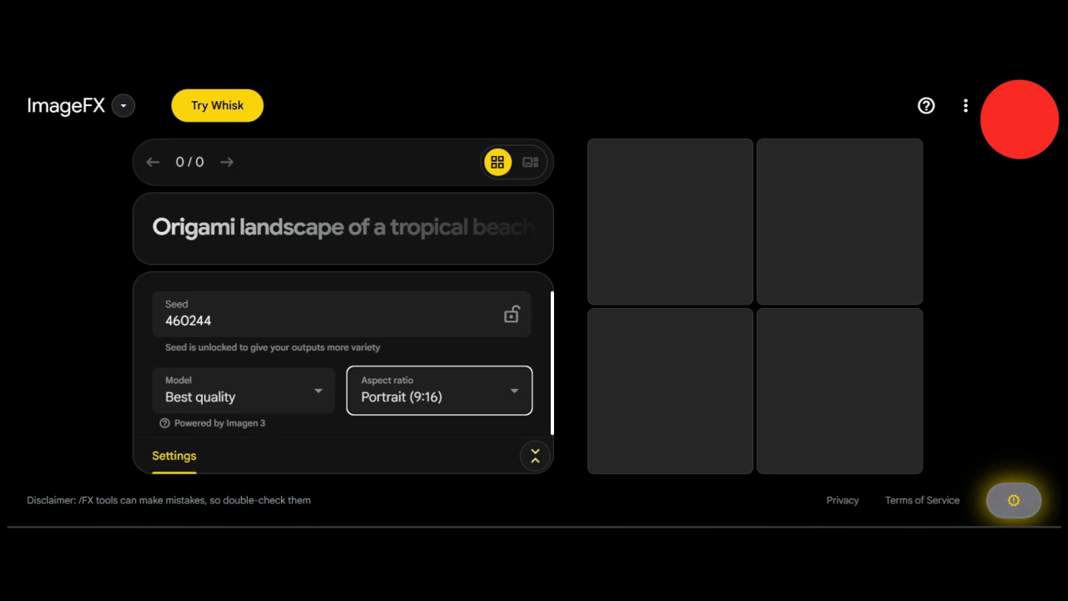
{"action": "left_click", "coordinate": [334, 228]}
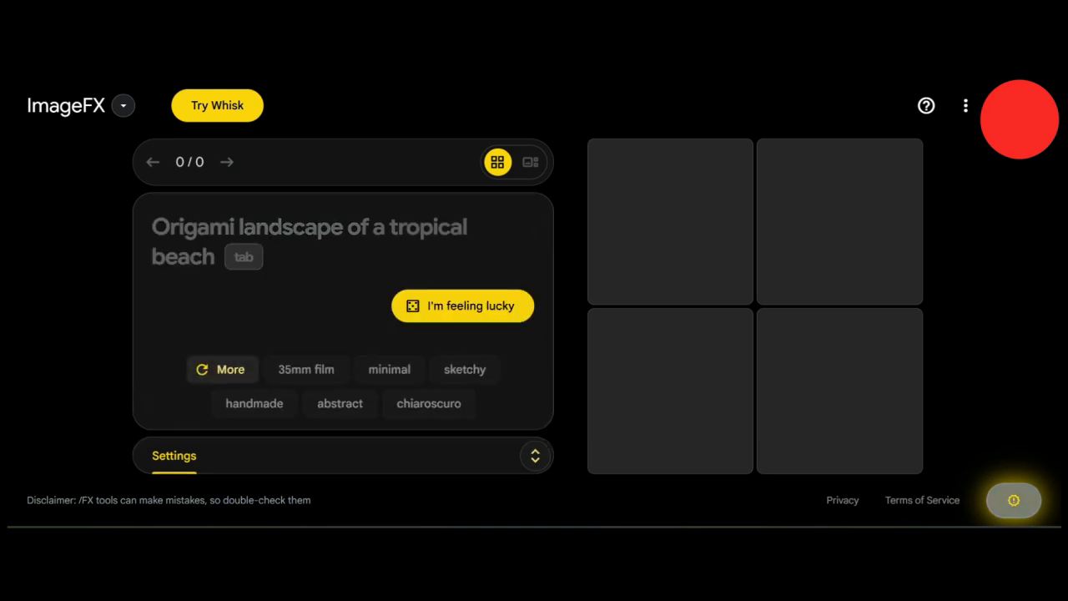
{"action": "key", "text": "ctrl+v"}
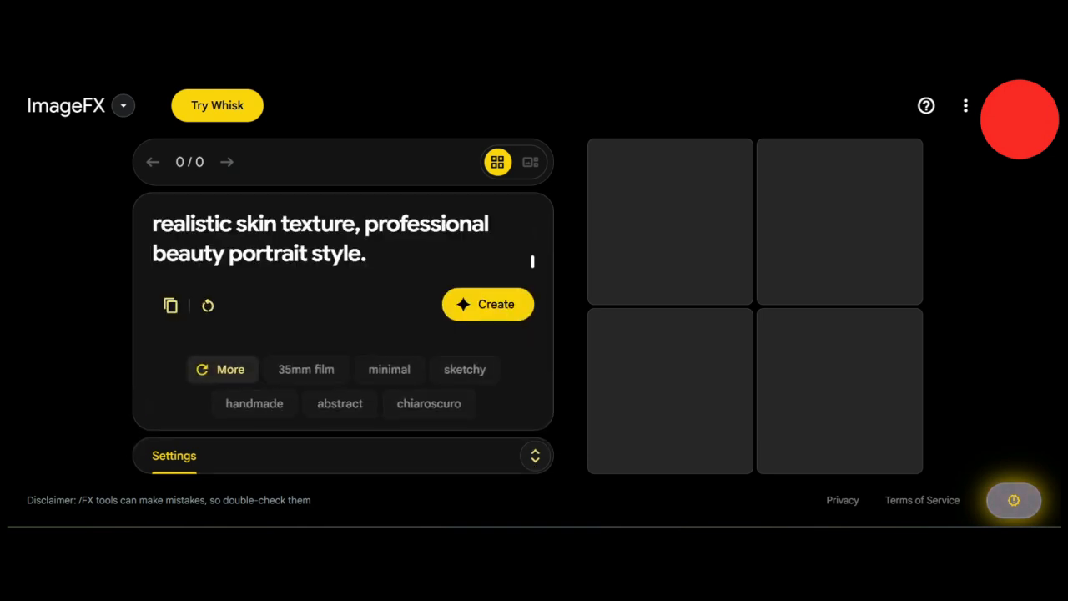
{"action": "left_click", "coordinate": [488, 304]}
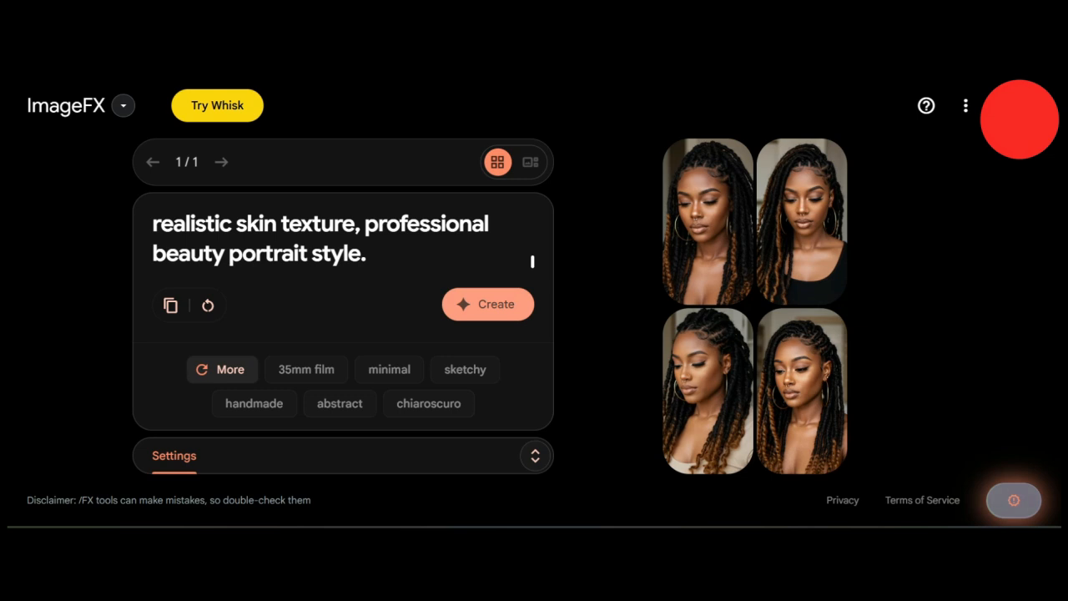
Step: Change the opening of the prompt to "Ultra realistic image of a confident Black woman" and generate a new set of images
{"action": "scroll", "coordinate": [342, 241], "scroll_direction": "up", "scroll_amount": 5}
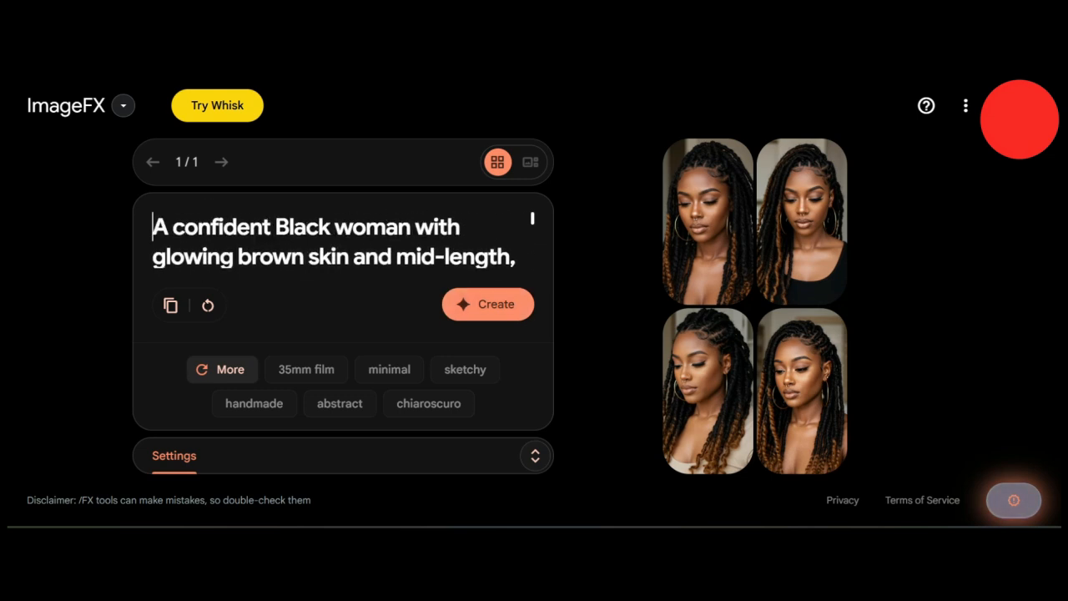
{"action": "type", "text": "Ultra rea"}
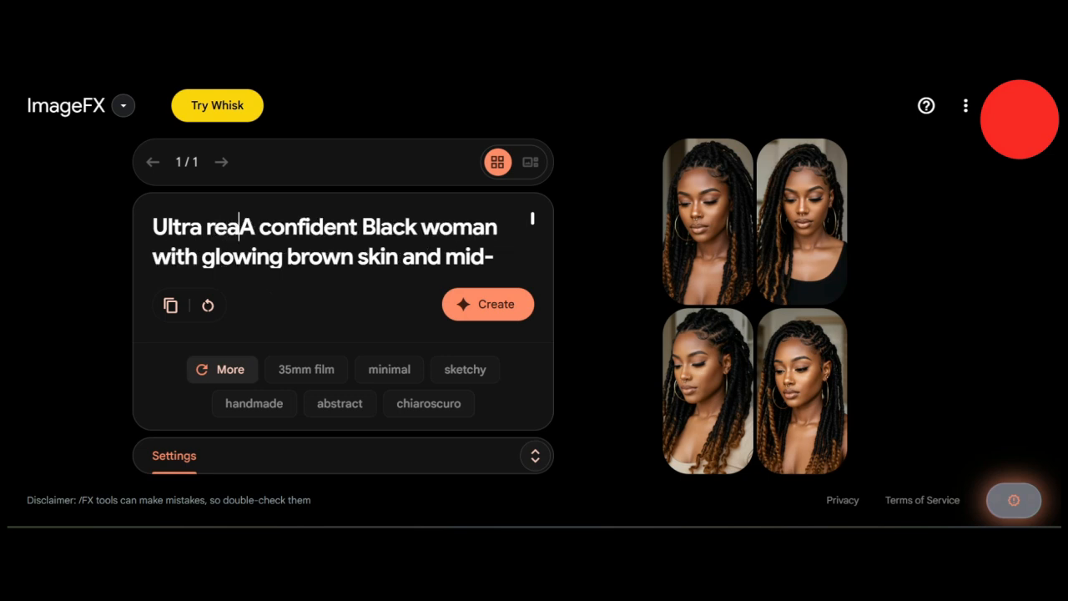
{"action": "type", "text": "listic "}
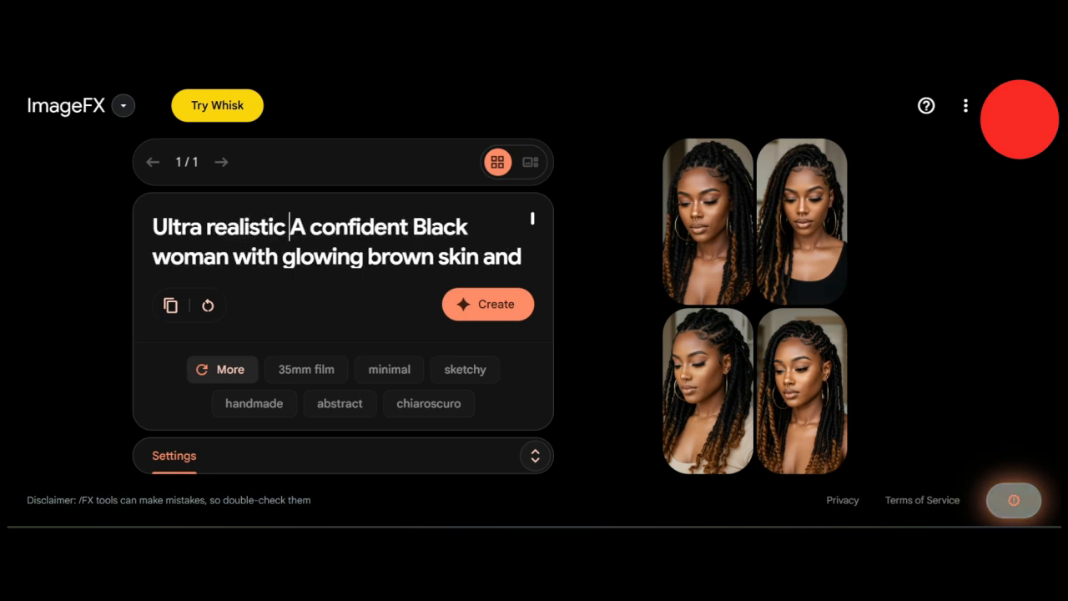
{"action": "type", "text": "image of a"}
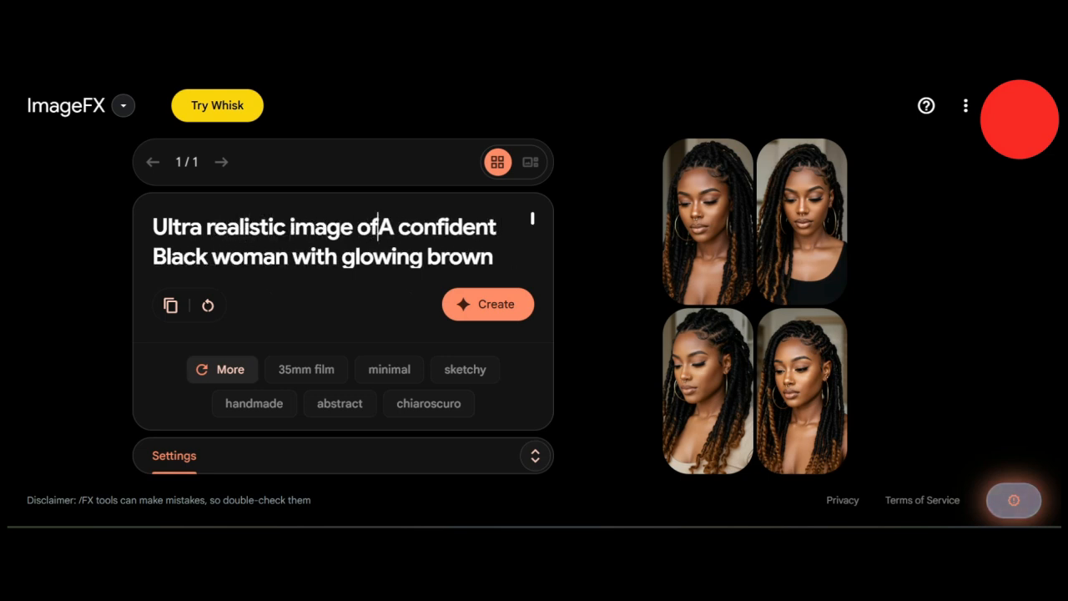
{"action": "key", "text": "Delete"}
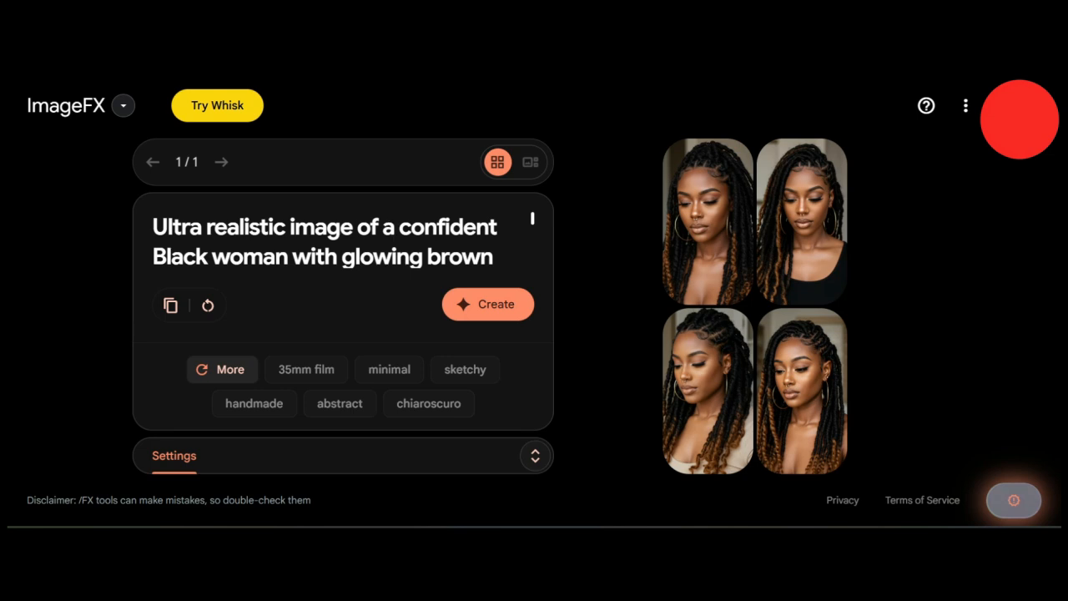
{"action": "key", "text": "Return"}
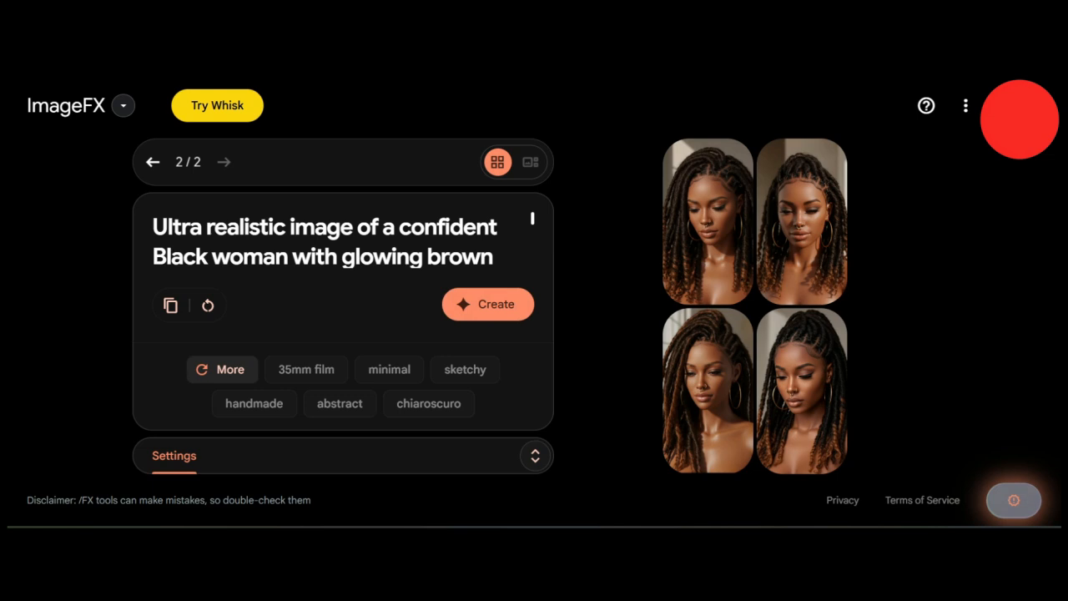
Step: Read through the rest of the image prompt to its end
{"action": "scroll", "coordinate": [342, 242], "scroll_direction": "down", "scroll_amount": 2}
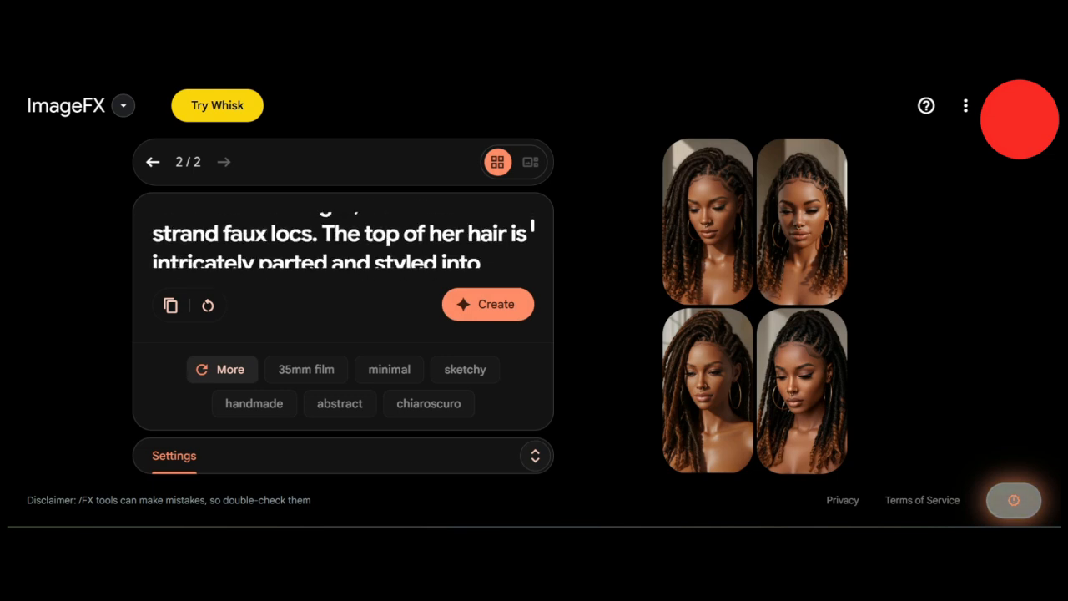
{"action": "scroll", "coordinate": [342, 237], "scroll_direction": "down", "scroll_amount": 2}
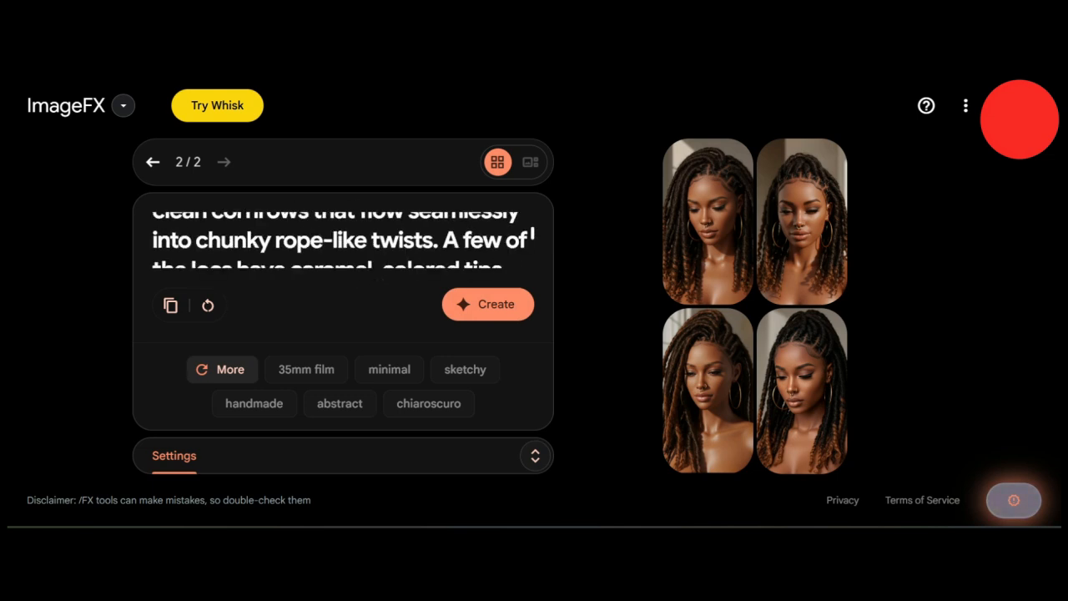
{"action": "scroll", "coordinate": [342, 237], "scroll_direction": "down", "scroll_amount": 2}
{"action": "scroll", "coordinate": [342, 238], "scroll_direction": "down", "scroll_amount": 3}
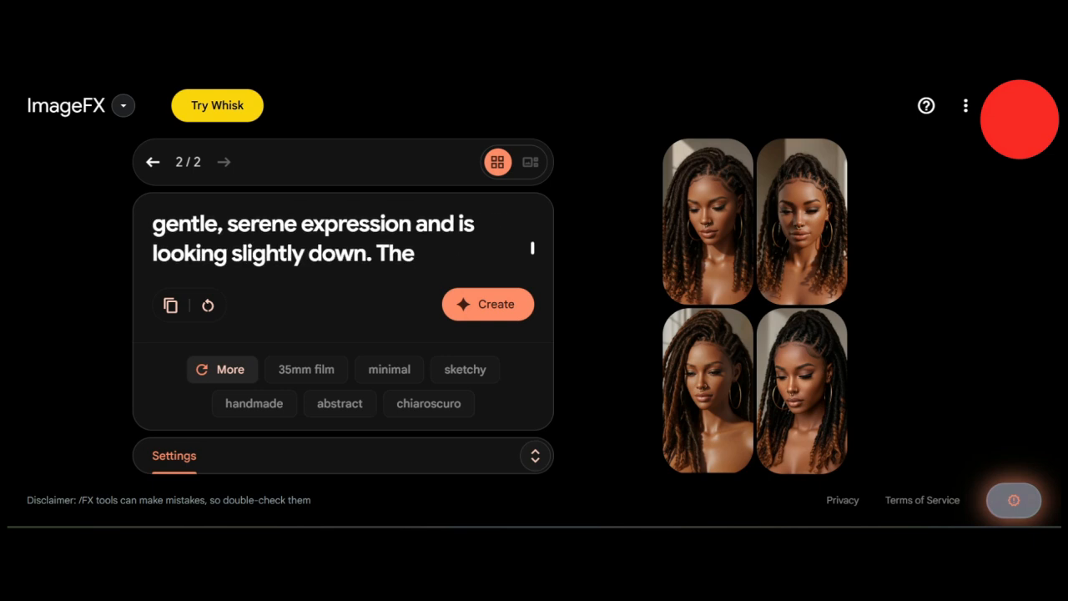
{"action": "scroll", "coordinate": [342, 238], "scroll_direction": "down", "scroll_amount": 3}
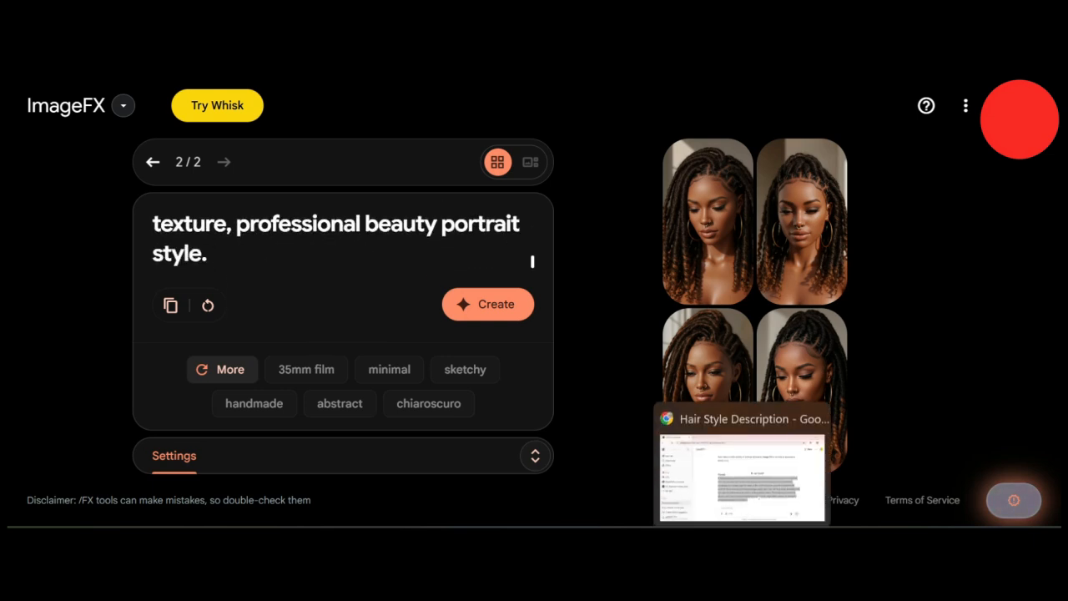
Step: Switch to the ChatGPT conversation and draft "Revise the prompt so it's appears as an ultra realistic image that doesn't look like an AI"
{"action": "left_click", "coordinate": [743, 539]}
{"action": "left_click", "coordinate": [640, 439]}
{"action": "type", "text": "Revi"}
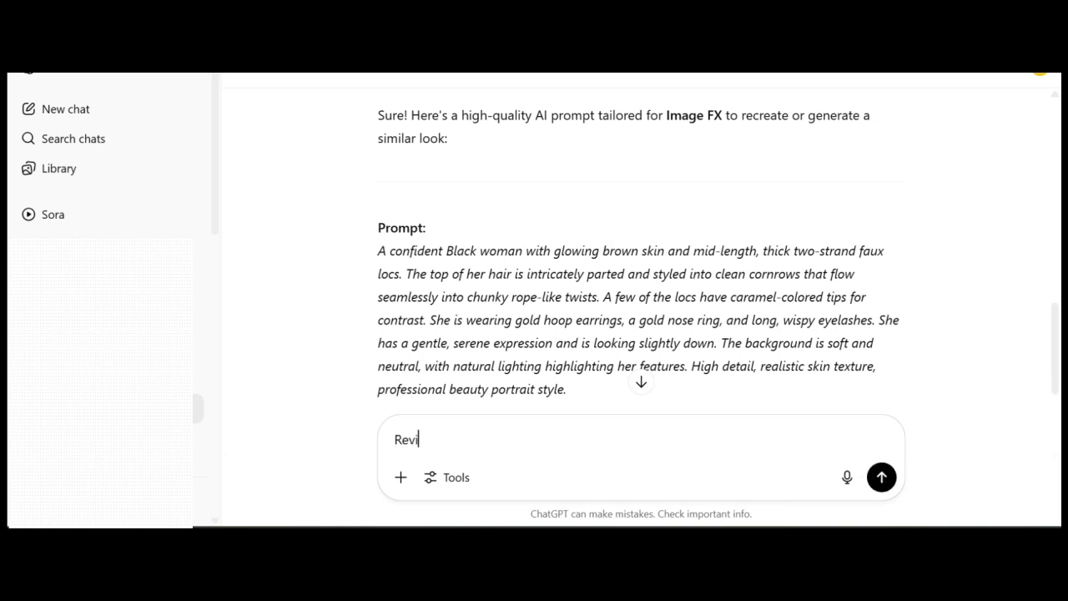
{"action": "type", "text": "se the prompt so it's a"}
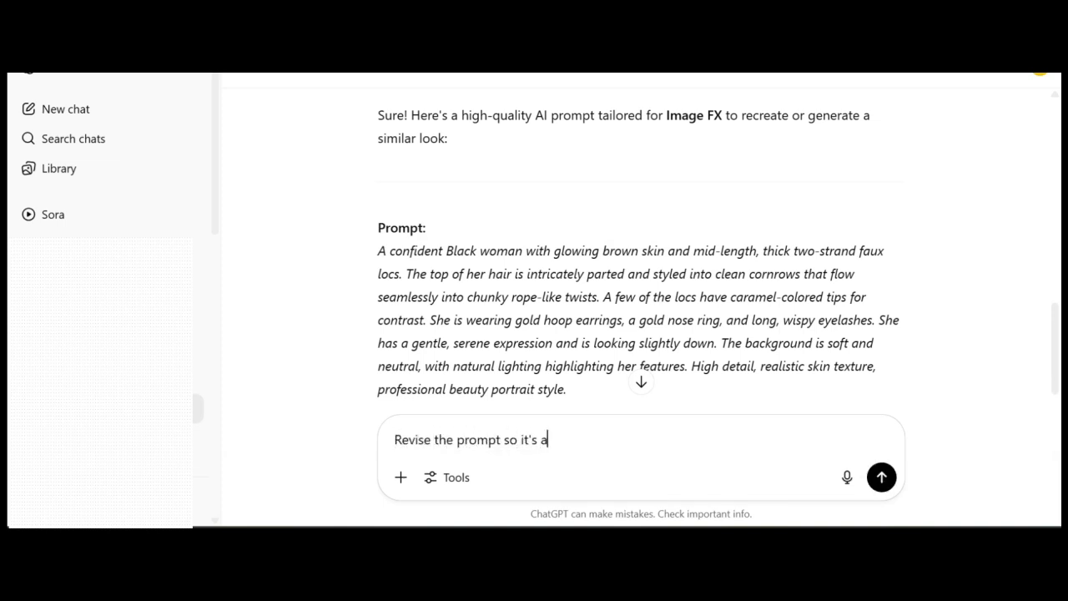
{"action": "type", "text": "itappears as an"}
{"action": "type", "text": "ul"}
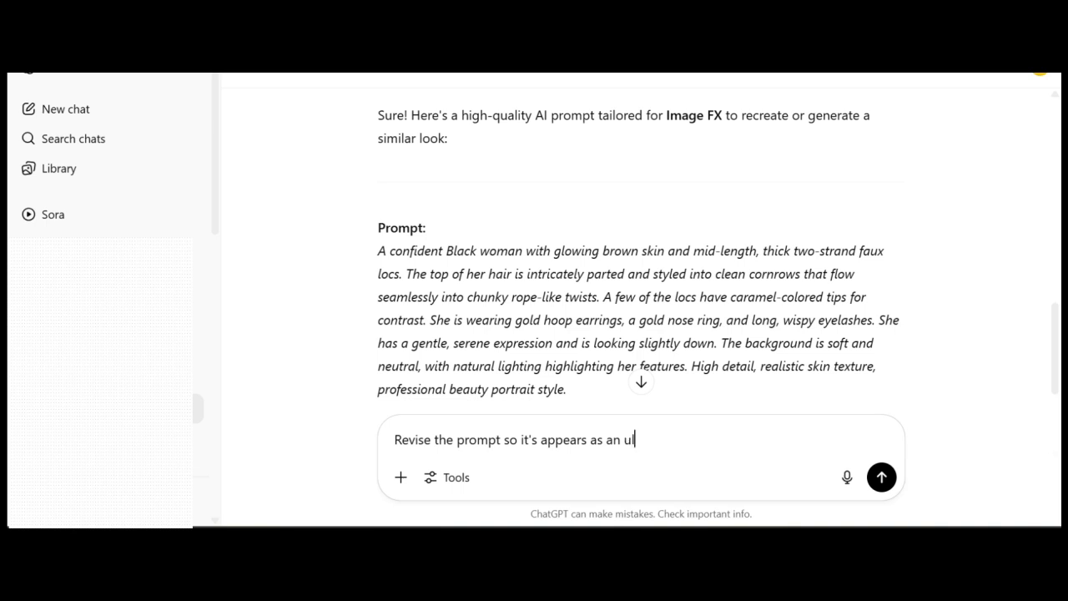
{"action": "type", "text": "tra realistic image with "}
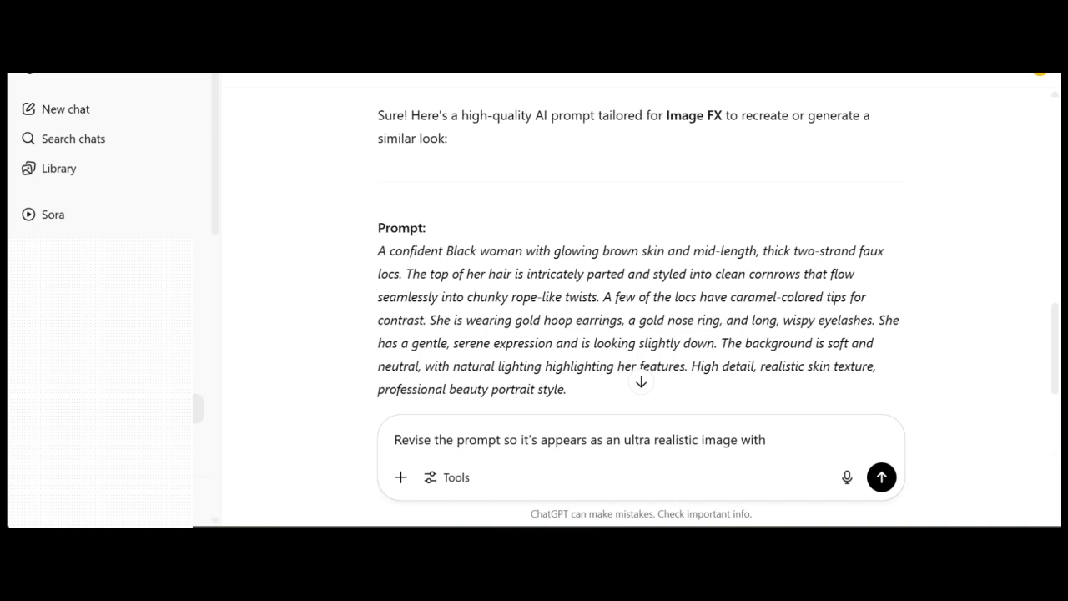
{"action": "type", "text": "no ai AI view"}
{"action": "key", "text": "BackSpace"}
{"action": "key", "text": "BackSpace"}
{"action": "key", "text": "BackSpace"}
{"action": "key", "text": "BackSpace"}
{"action": "key", "text": "BackSpace"}
{"action": "key", "text": "BackSpace"}
{"action": "key", "text": "BackSpace"}
{"action": "key", "text": "BackSpace"}
{"action": "key", "text": "BackSpace"}
{"action": "key", "text": "BackSpace"}
{"action": "type", "text": "that doesn't look "}
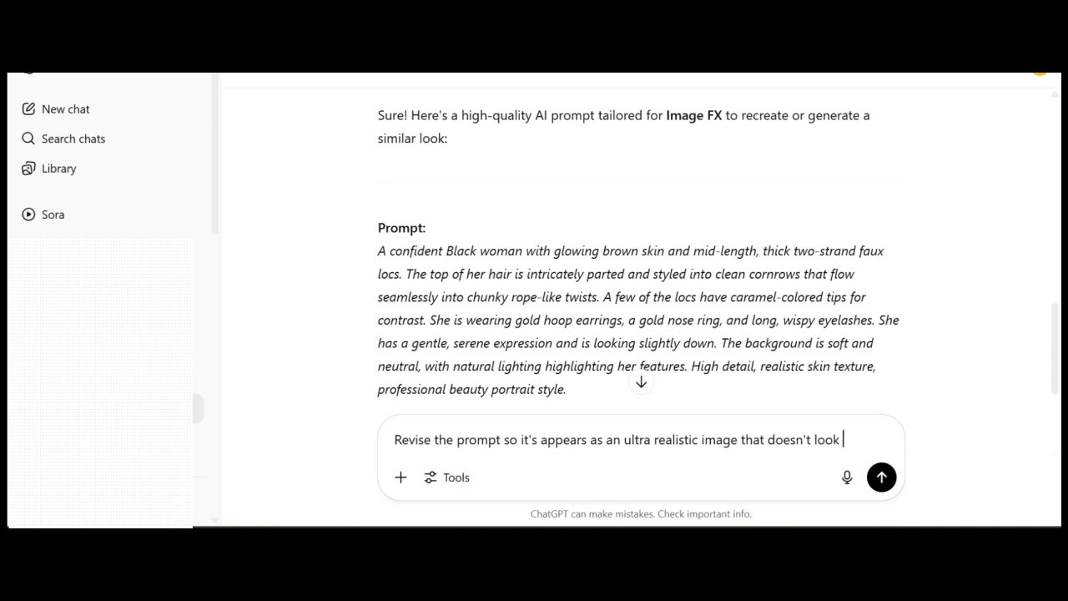
{"action": "type", "text": "like an AI"}
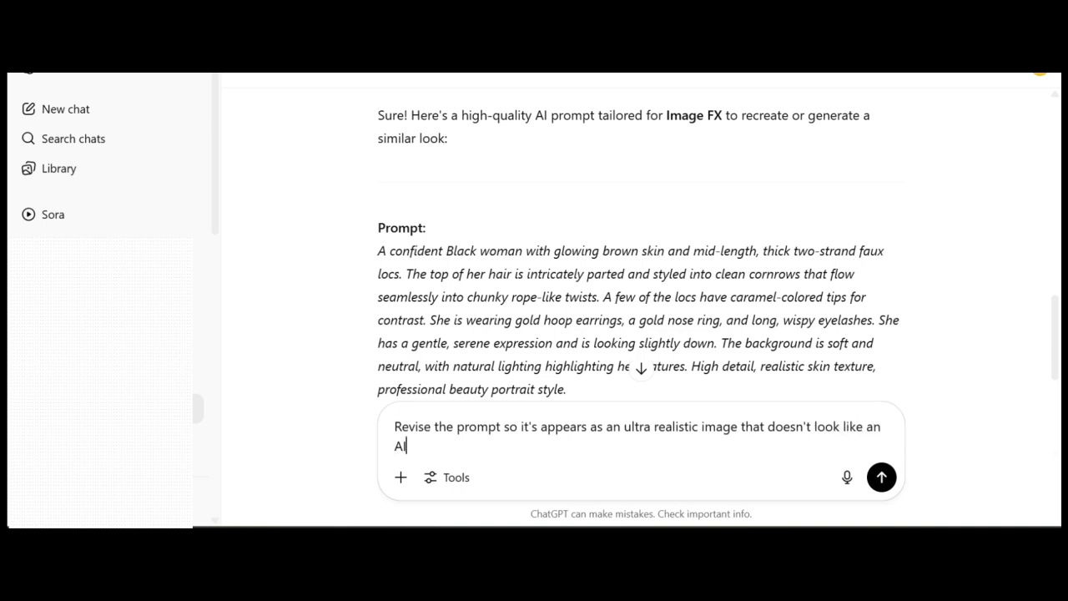
Step: Complete the request with "image. Also, include soft natural light as if an iphone took the picture" and send it
{"action": "type", "text": " image. Also, inclu"}
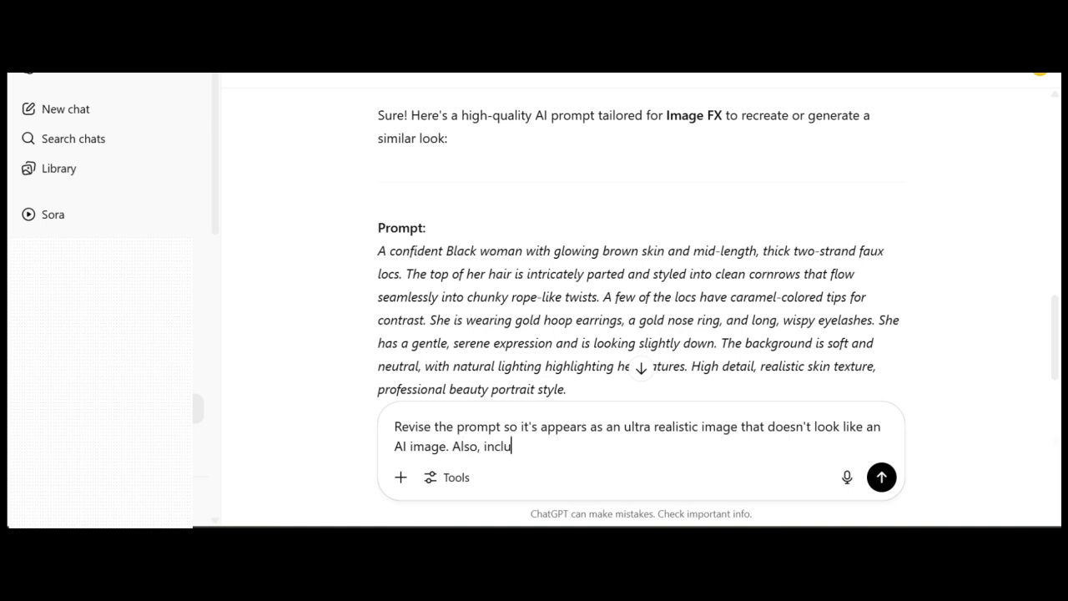
{"action": "type", "text": "de soft natural light "}
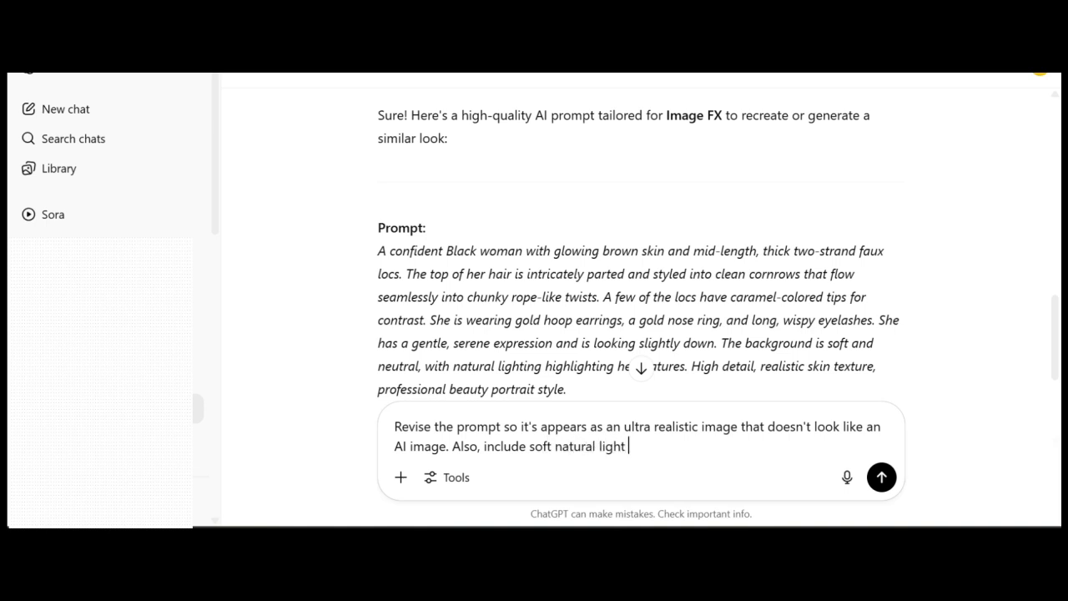
{"action": "type", "text": "as if a photographer took"}
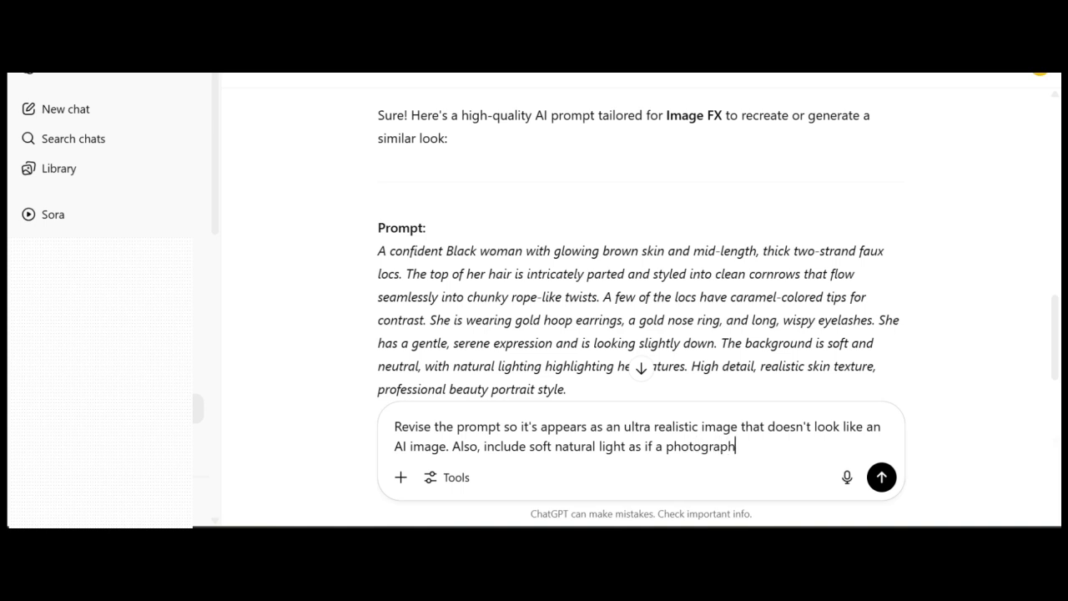
{"action": "key", "text": "ctrl+BackSpace"}
{"action": "key", "text": "ctrl+BackSpace"}
{"action": "key", "text": "BackSpace"}
{"action": "type", "text": "n iphone took the picture"}
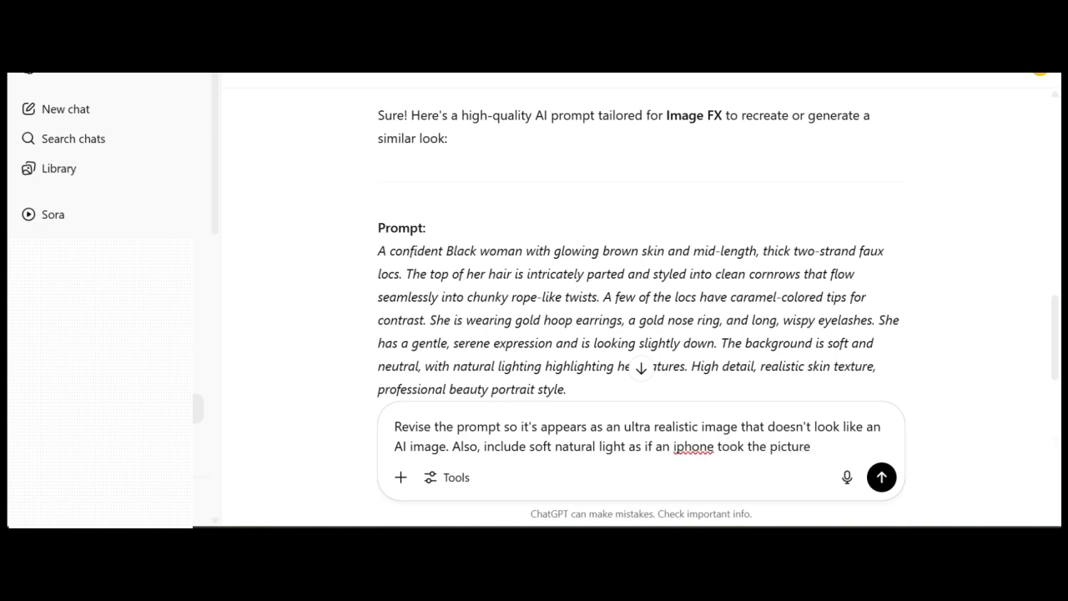
{"action": "key", "text": "Return"}
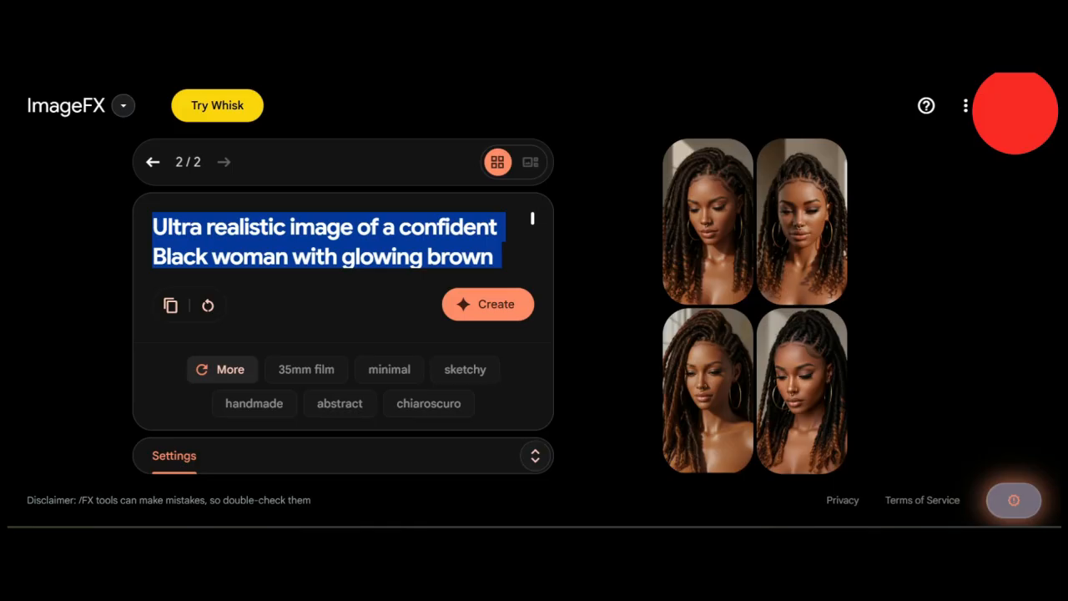
Step: Replace the whole ImageFX prompt with the revised ultra realistic version and generate a new set of images
{"action": "key", "text": "ctrl+v"}
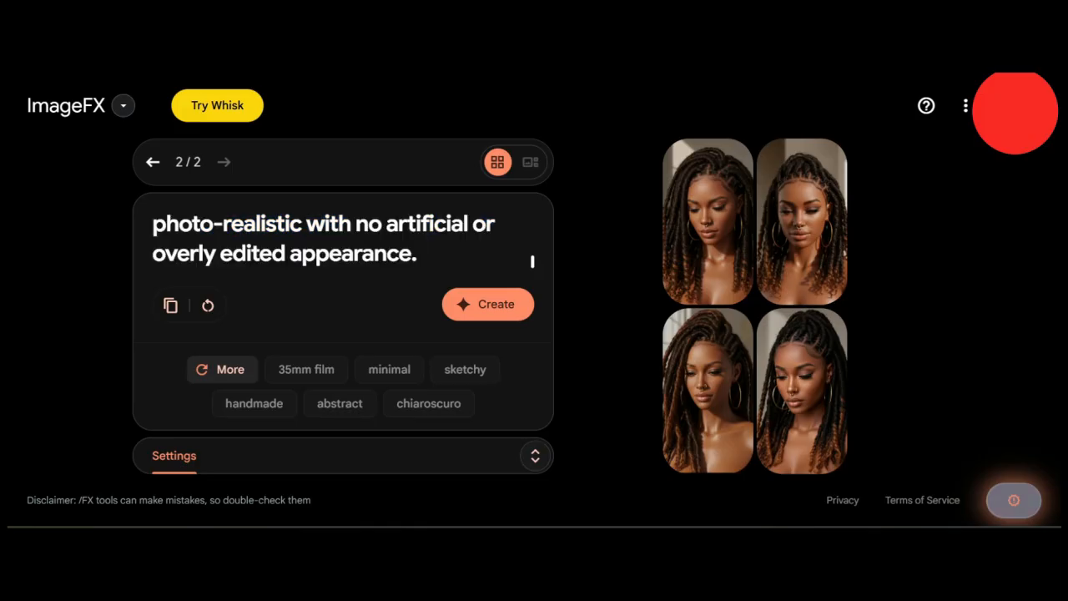
{"action": "key", "text": "Return"}
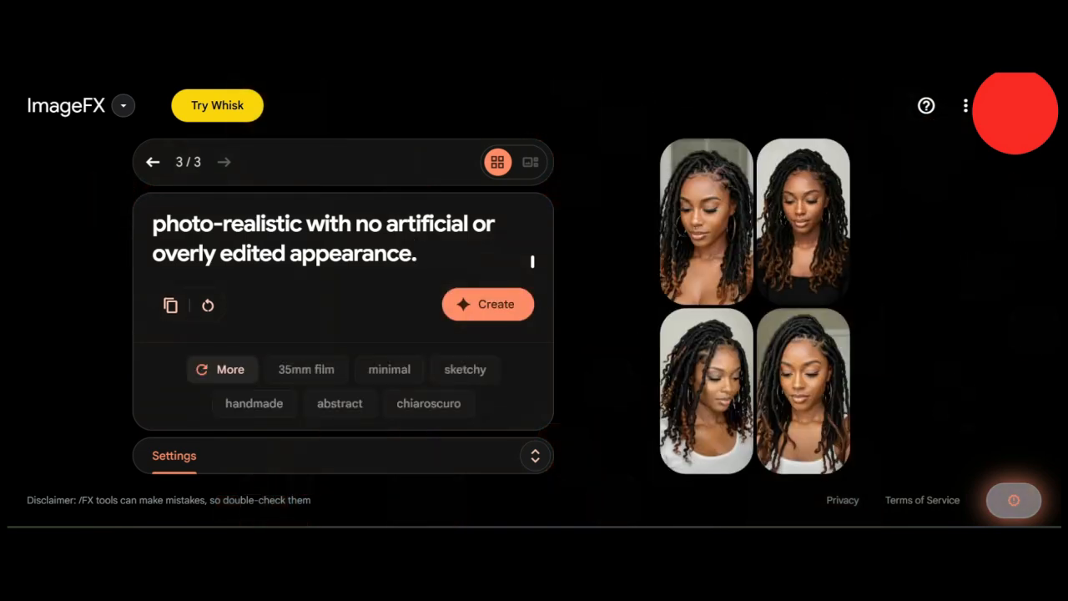
Step: Enlarge the newly generated portraits and look through them one by one to judge their realism
{"action": "left_click", "coordinate": [801, 390]}
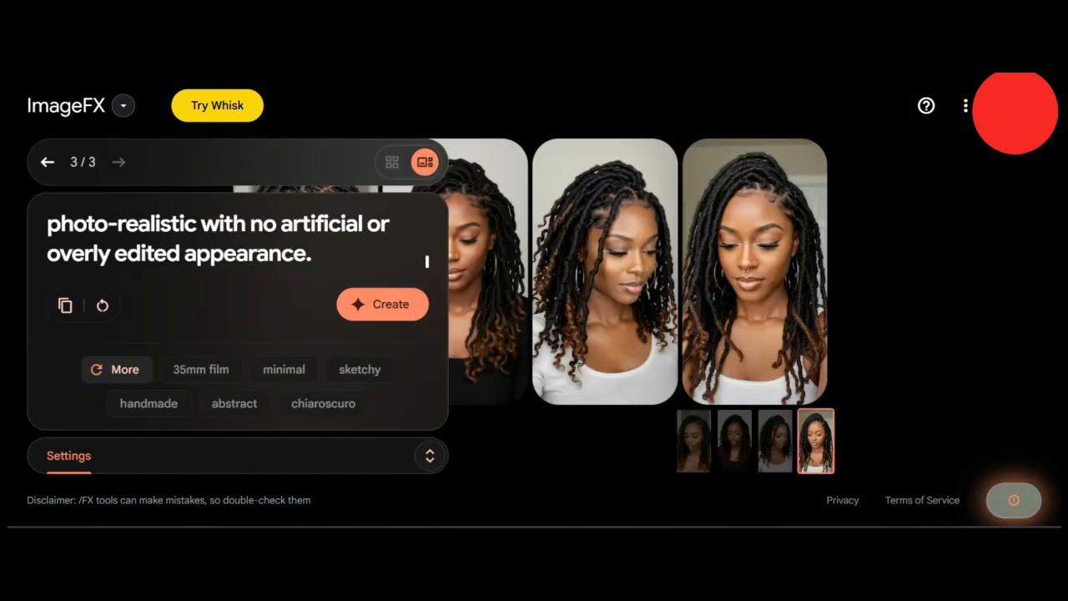
{"action": "left_click", "coordinate": [754, 272]}
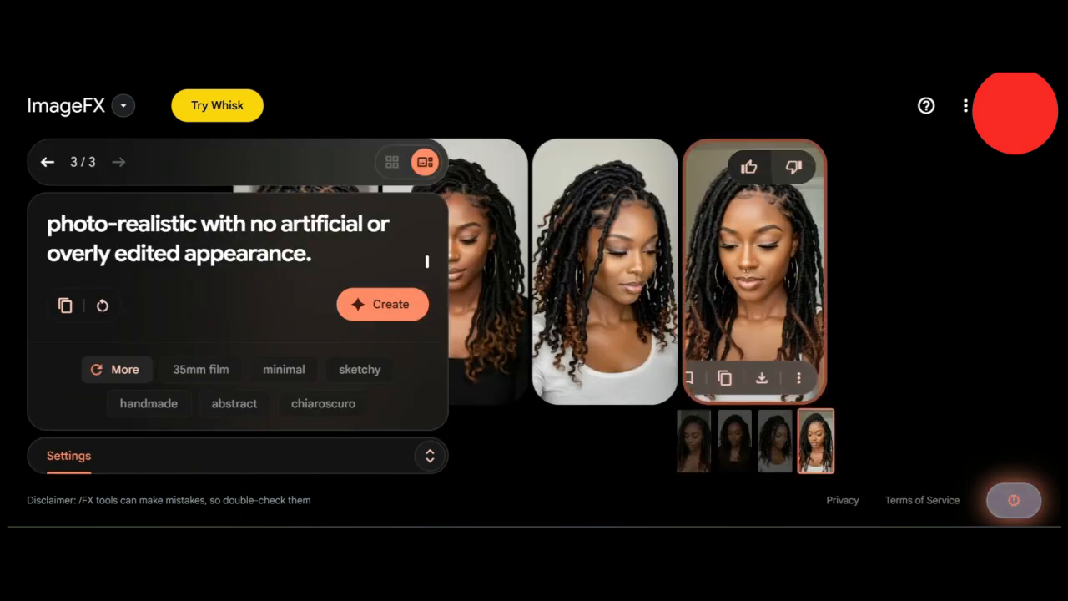
{"action": "key", "text": "Left"}
{"action": "key", "text": "Left"}
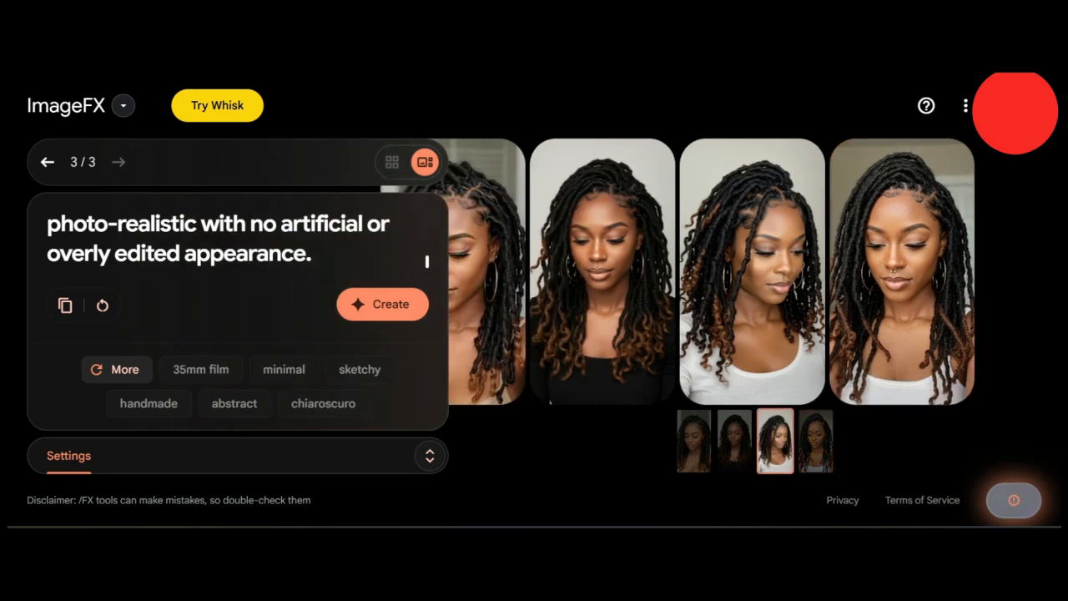
{"action": "key", "text": "Right"}
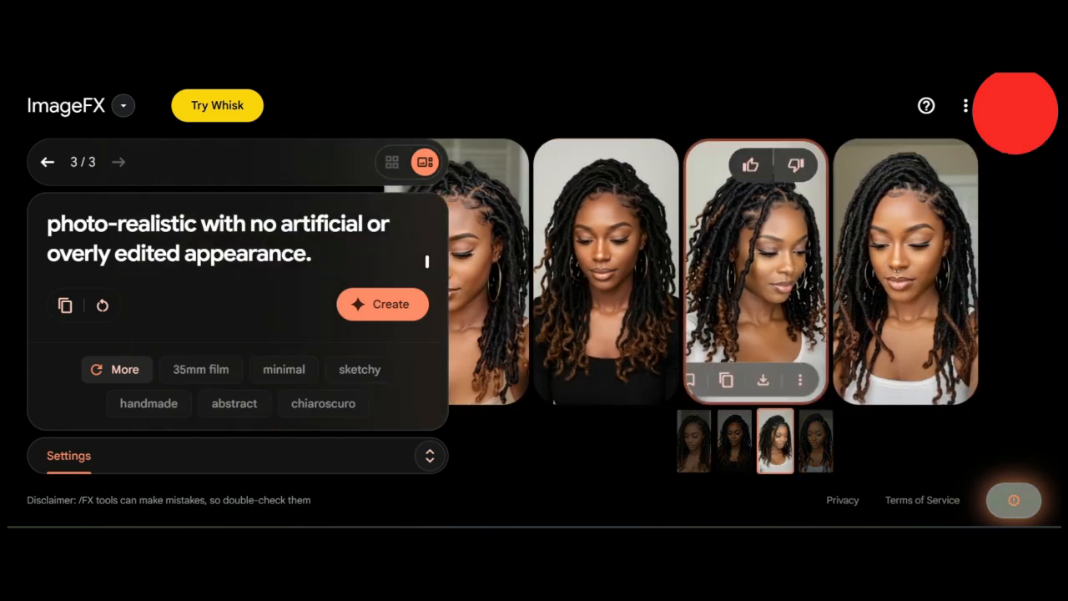
{"action": "key", "text": "Right"}
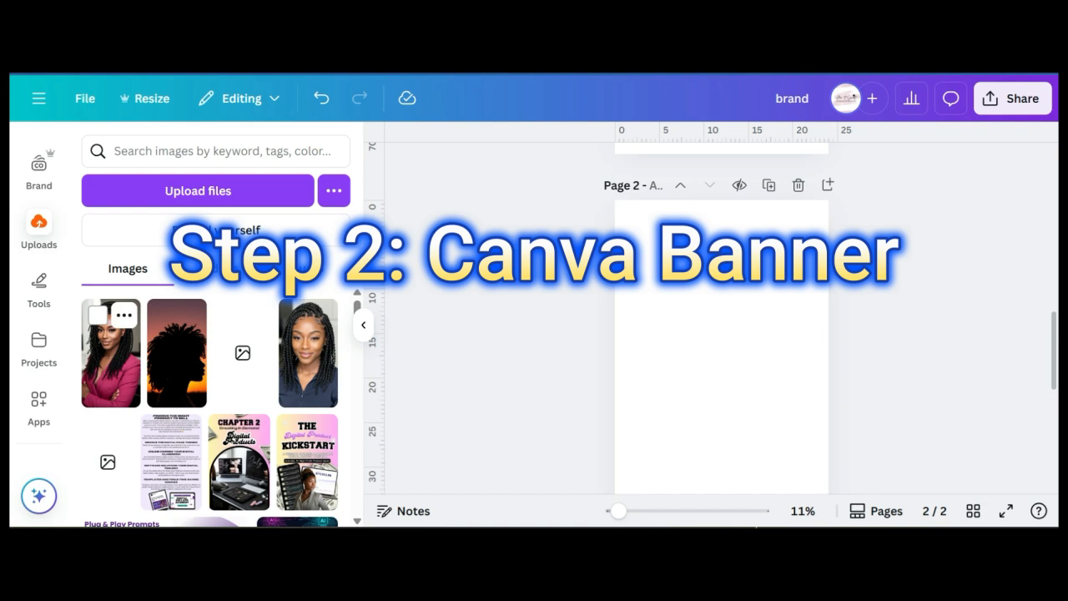
Step: In Canva, add the uploaded magenta-blazer portrait to page 2, remove its background and place it in the page's upper right area
{"action": "left_click", "coordinate": [111, 355]}
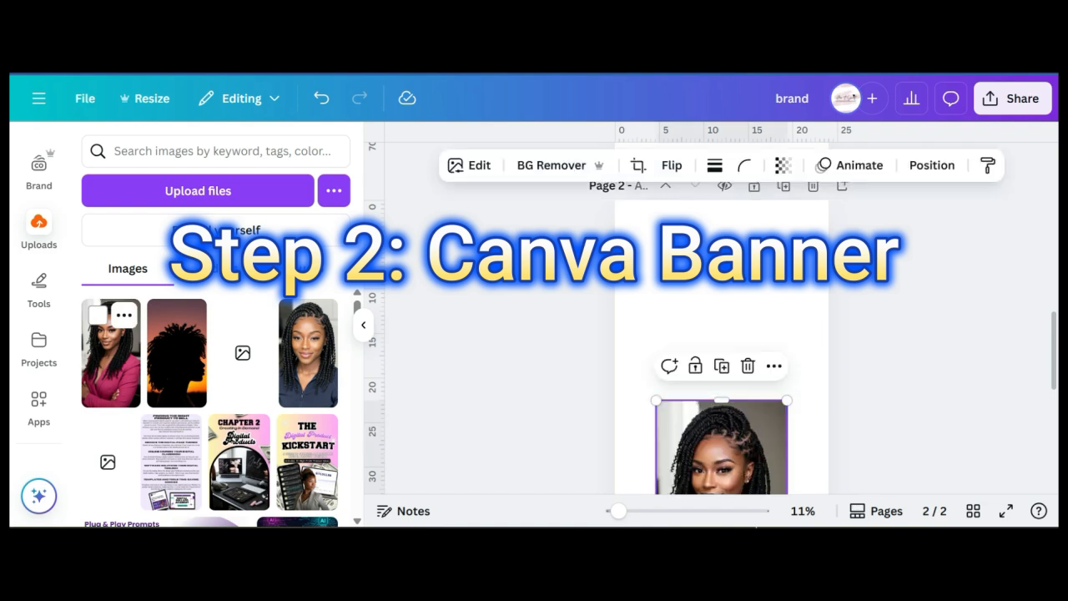
{"action": "left_click_drag", "start_coordinate": [735, 455], "coordinate": [754, 352]}
{"action": "left_click", "coordinate": [523, 164]}
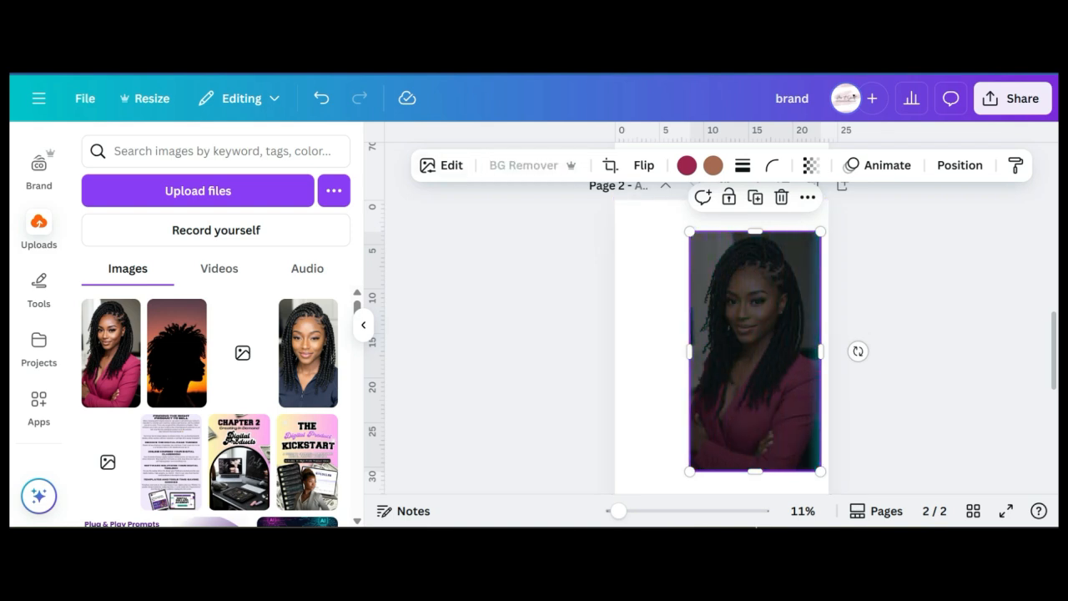
{"action": "left_click_drag", "start_coordinate": [755, 352], "coordinate": [757, 334]}
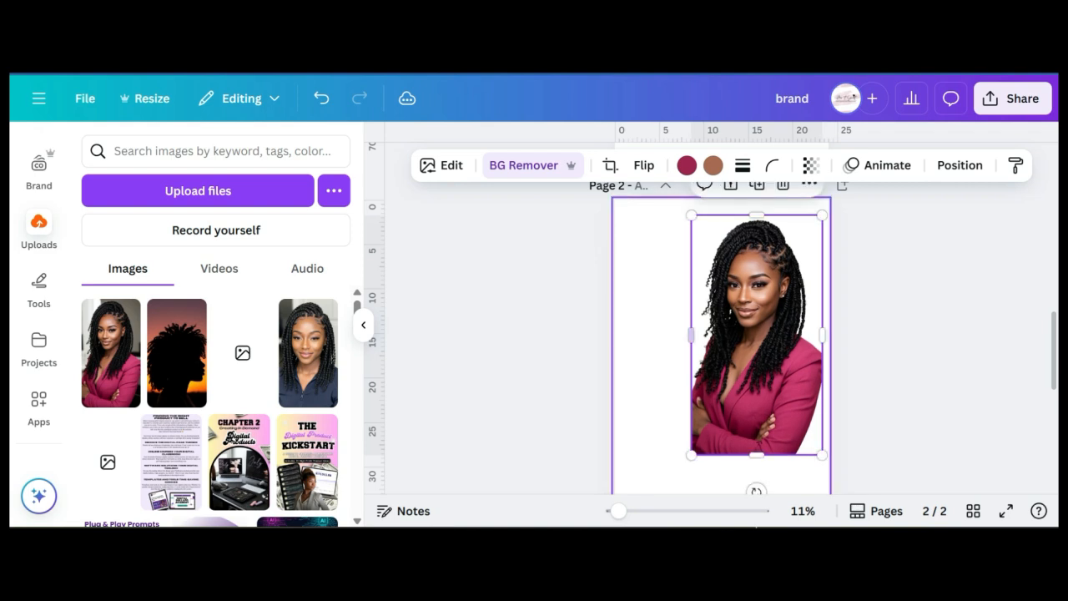
{"action": "key", "text": "Escape"}
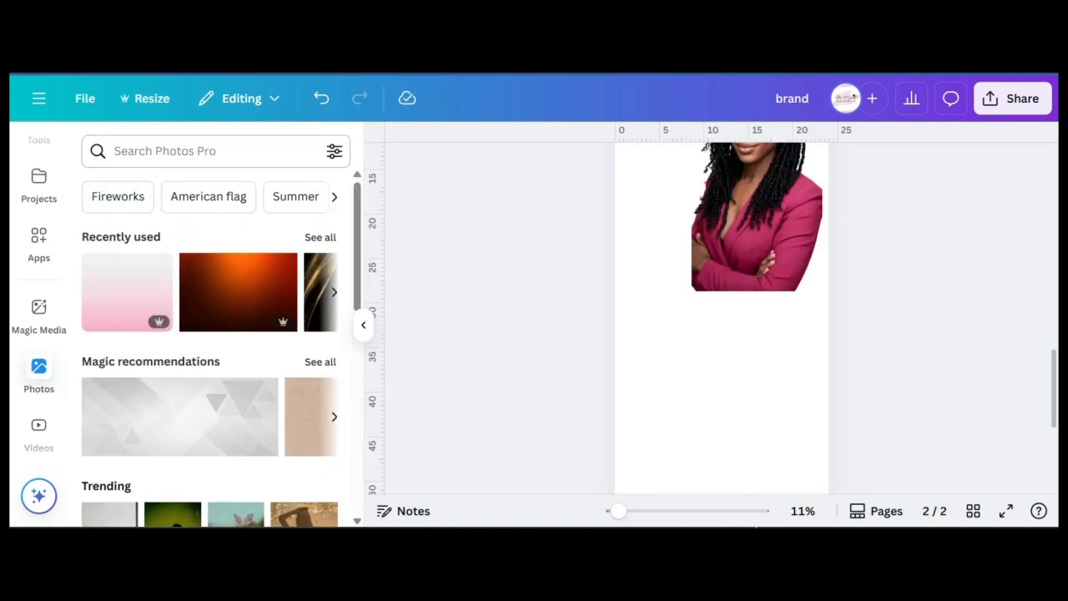
Step: Search the photos for "gradient transparent background" and add the white-to-pink gradient to page 2
{"action": "left_click", "coordinate": [200, 151]}
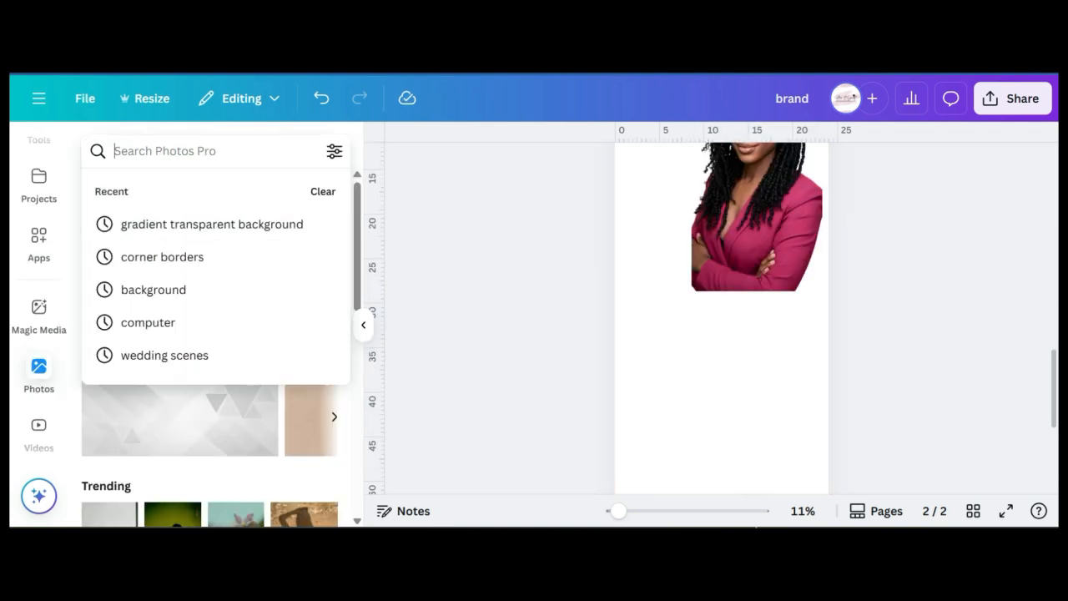
{"action": "left_click", "coordinate": [212, 224]}
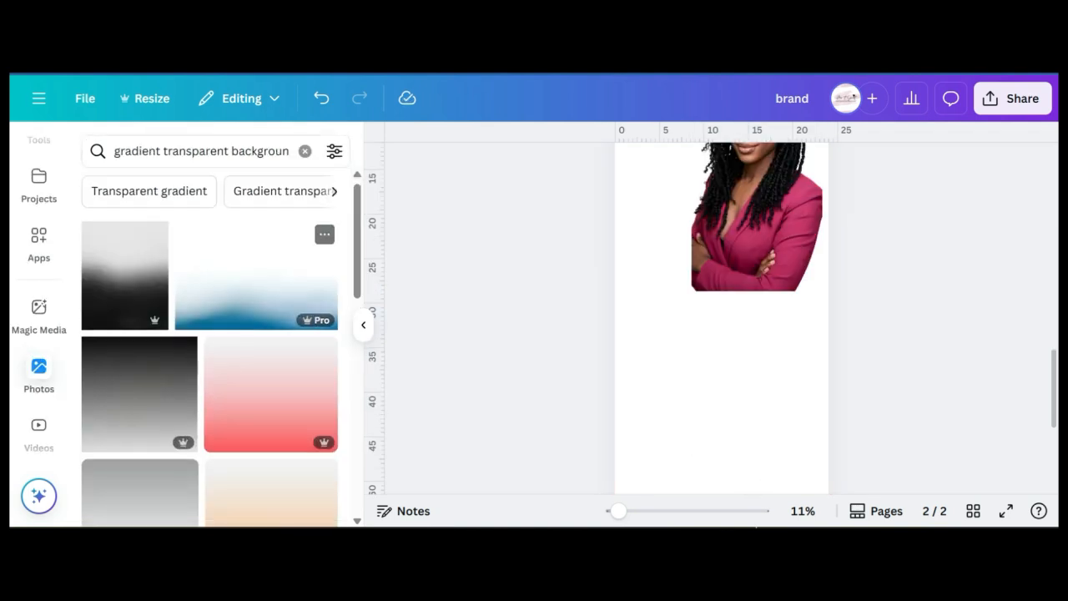
{"action": "scroll", "coordinate": [208, 333], "scroll_direction": "down", "scroll_amount": 3}
{"action": "scroll", "coordinate": [275, 351], "scroll_direction": "down", "scroll_amount": 3}
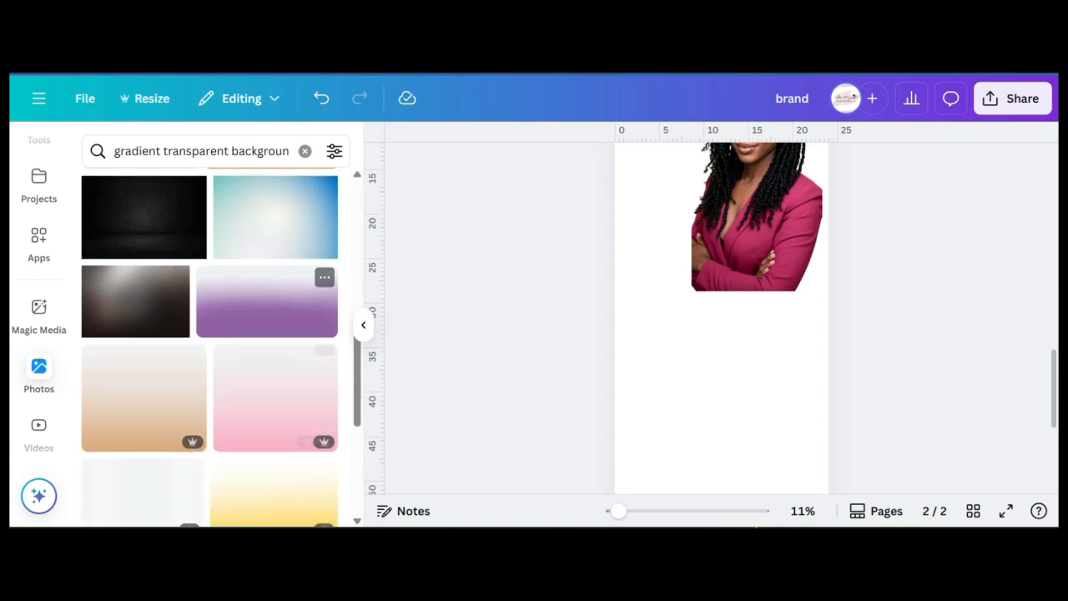
{"action": "left_click", "coordinate": [276, 392]}
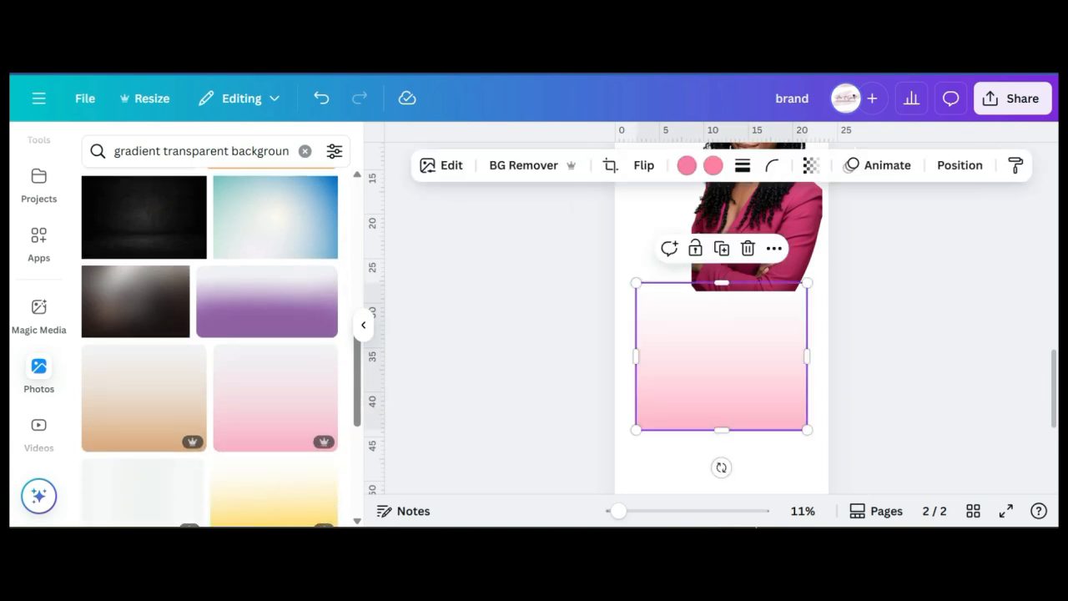
Step: Stretch the pink gradient to the edges of page 2 so it covers the full width and height
{"action": "scroll", "coordinate": [843, 274], "scroll_direction": "down", "scroll_amount": 2}
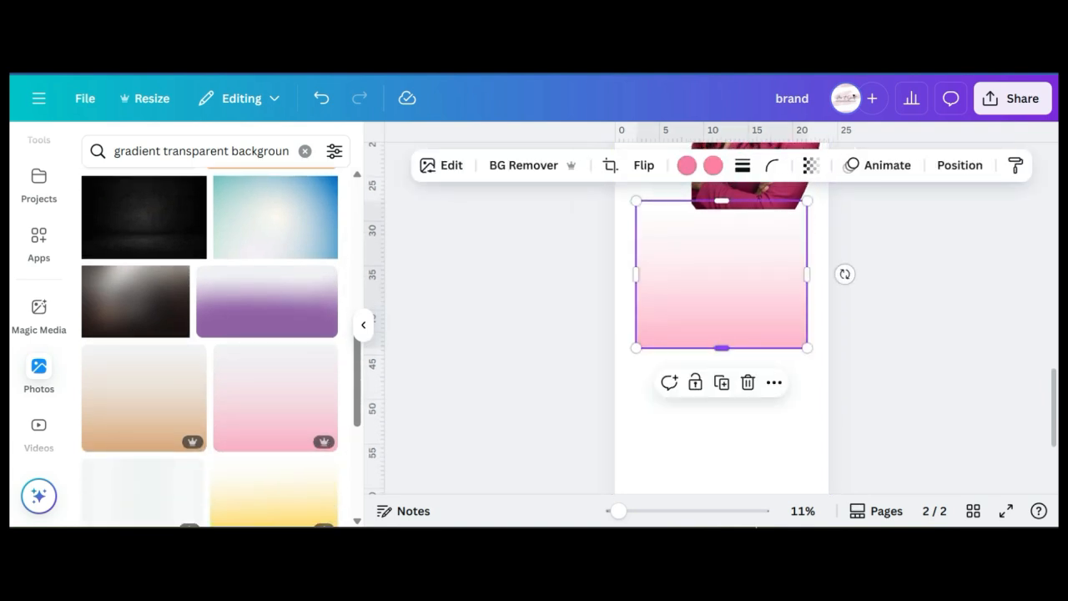
{"action": "left_click_drag", "start_coordinate": [721, 346], "coordinate": [722, 453]}
{"action": "scroll", "coordinate": [721, 376], "scroll_direction": "down", "scroll_amount": 4}
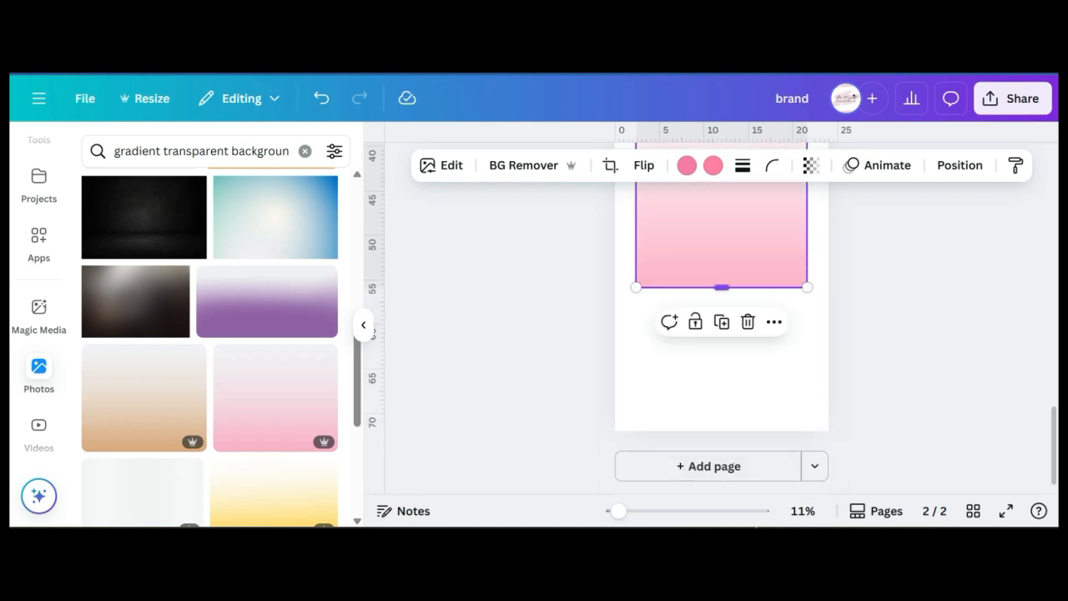
{"action": "left_click_drag", "start_coordinate": [722, 288], "coordinate": [722, 430]}
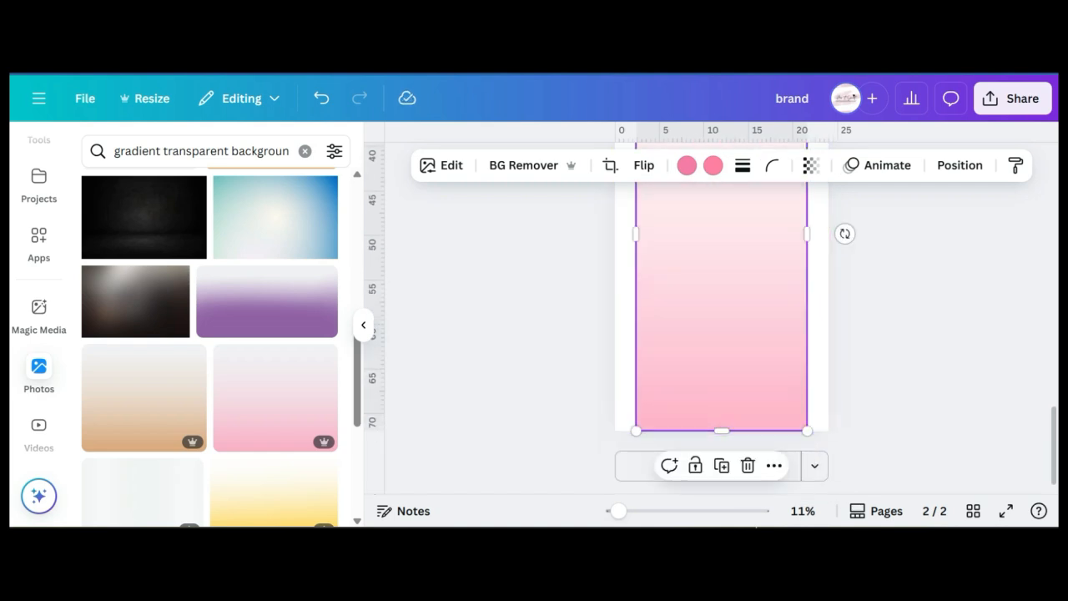
{"action": "left_click_drag", "start_coordinate": [807, 234], "coordinate": [828, 234]}
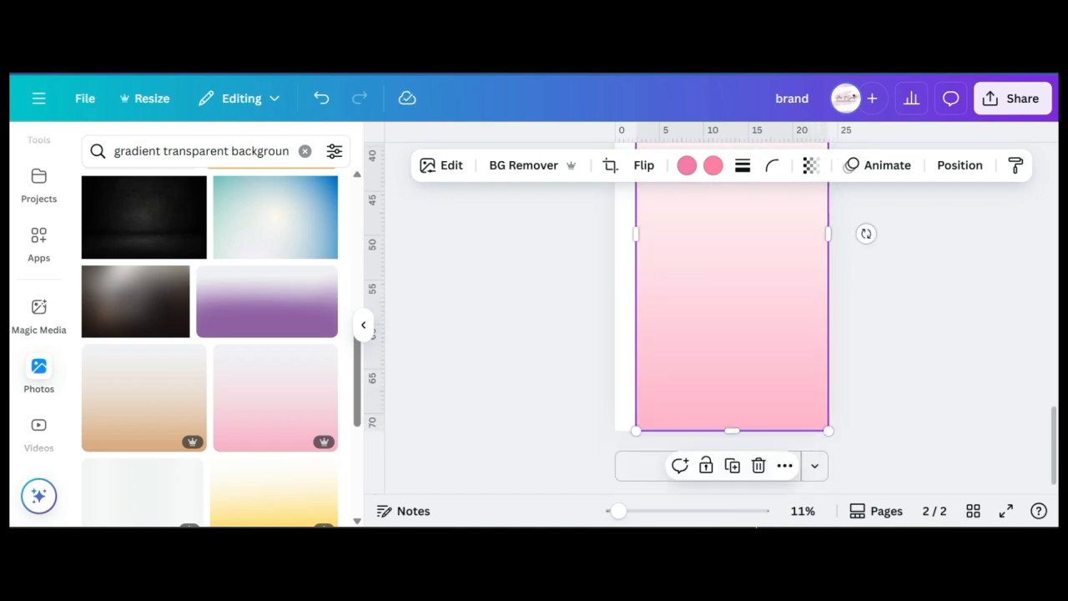
{"action": "left_click_drag", "start_coordinate": [636, 234], "coordinate": [615, 235]}
{"action": "scroll", "coordinate": [721, 334], "scroll_direction": "up", "scroll_amount": 5}
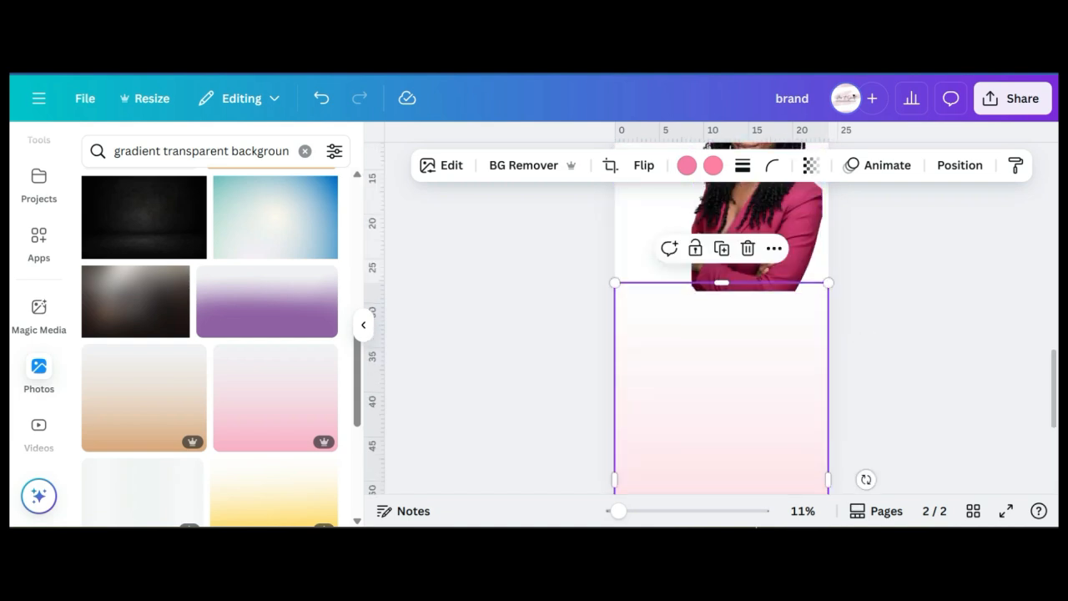
{"action": "left_click_drag", "start_coordinate": [721, 283], "coordinate": [721, 143]}
{"action": "scroll", "coordinate": [722, 143], "scroll_direction": "up", "scroll_amount": 5}
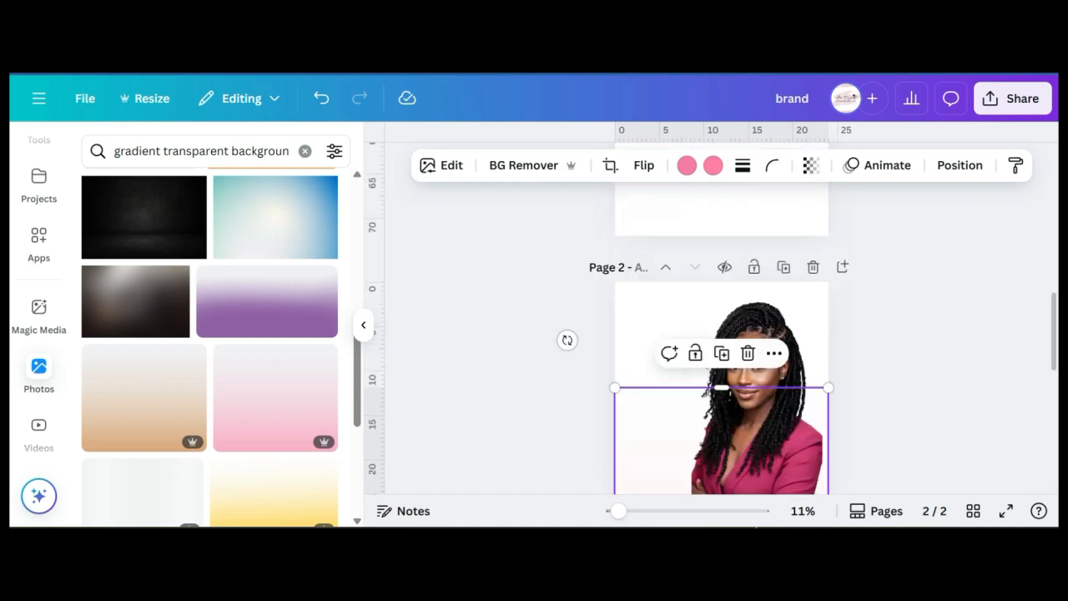
{"action": "left_click_drag", "start_coordinate": [721, 387], "coordinate": [721, 281]}
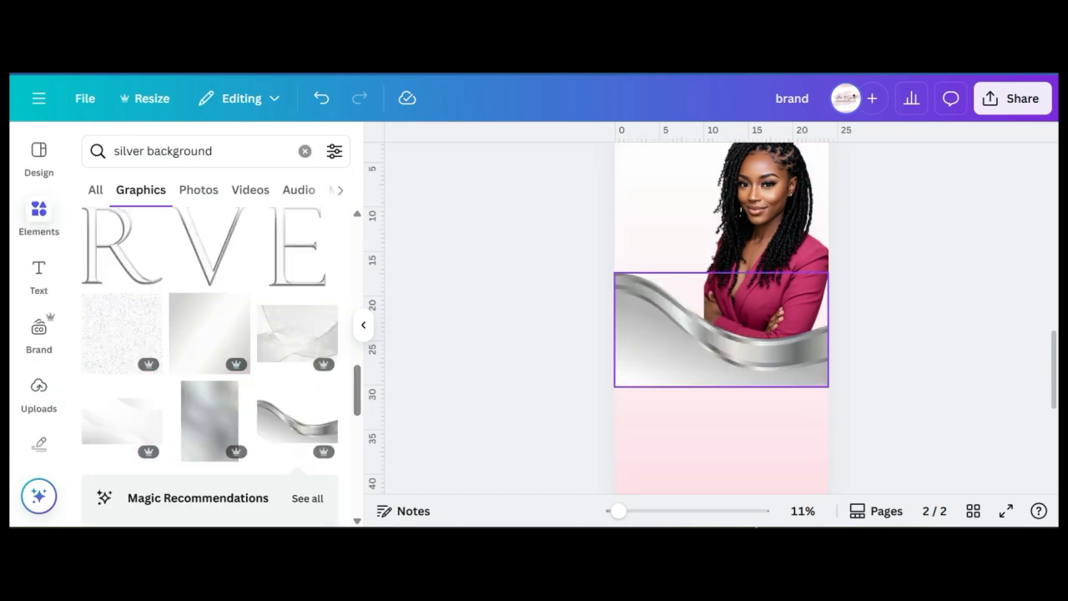
{"action": "left_click", "coordinate": [722, 350]}
{"action": "left_click", "coordinate": [901, 351]}
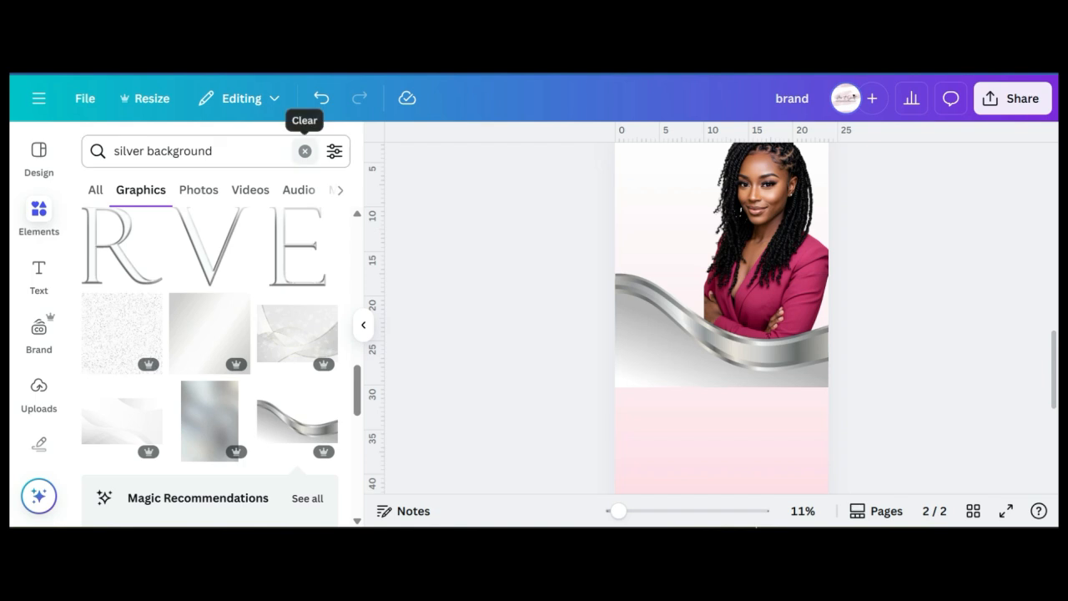
Step: Search the elements for "white blur" and add the tall rectangular white blur graphic to the page
{"action": "left_click", "coordinate": [304, 151]}
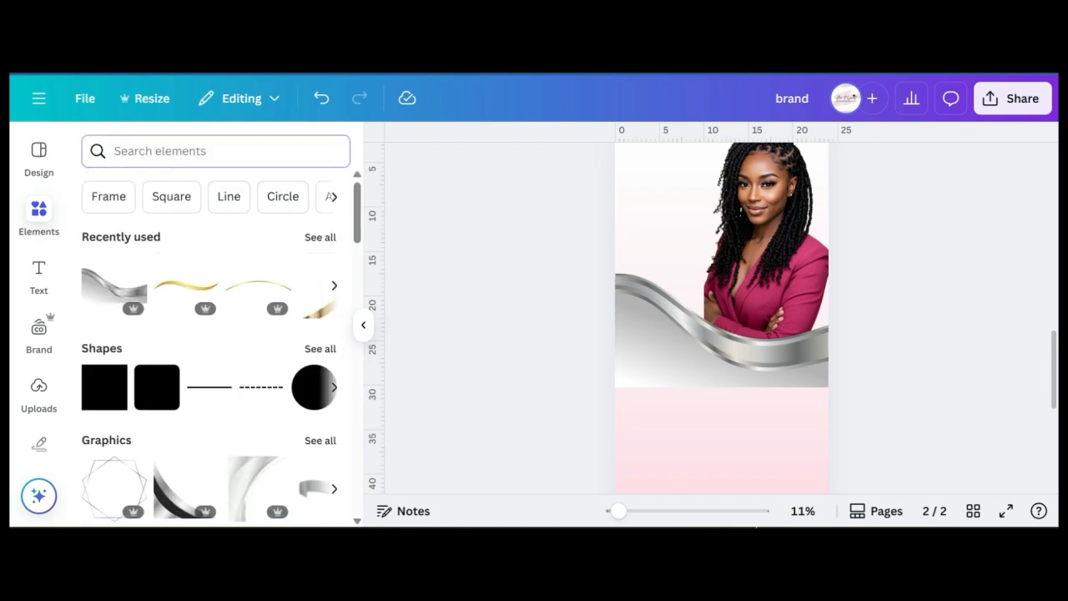
{"action": "type", "text": "white"}
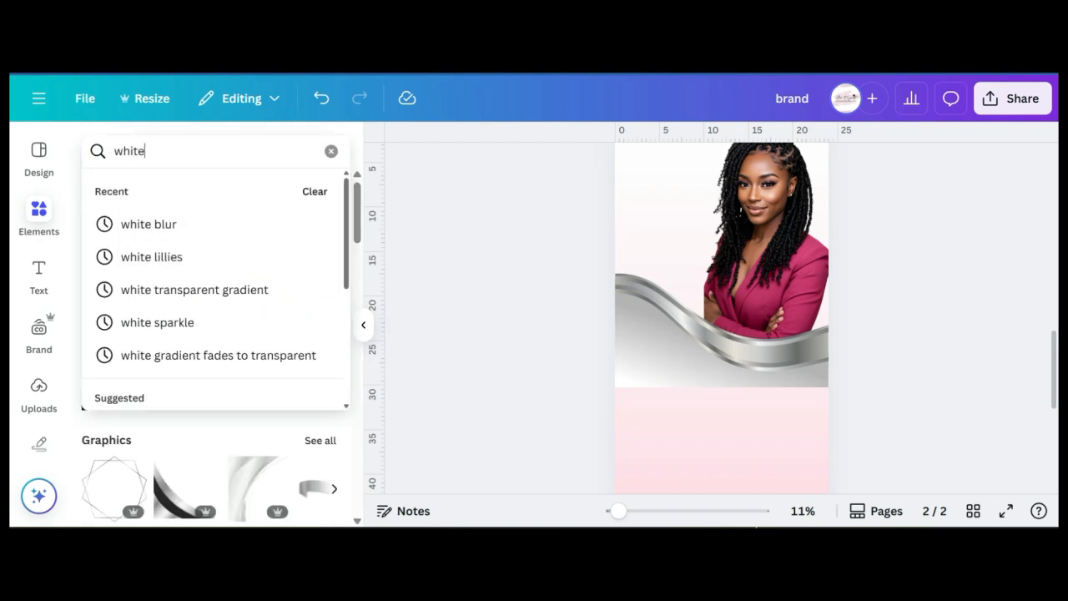
{"action": "type", "text": " blur"}
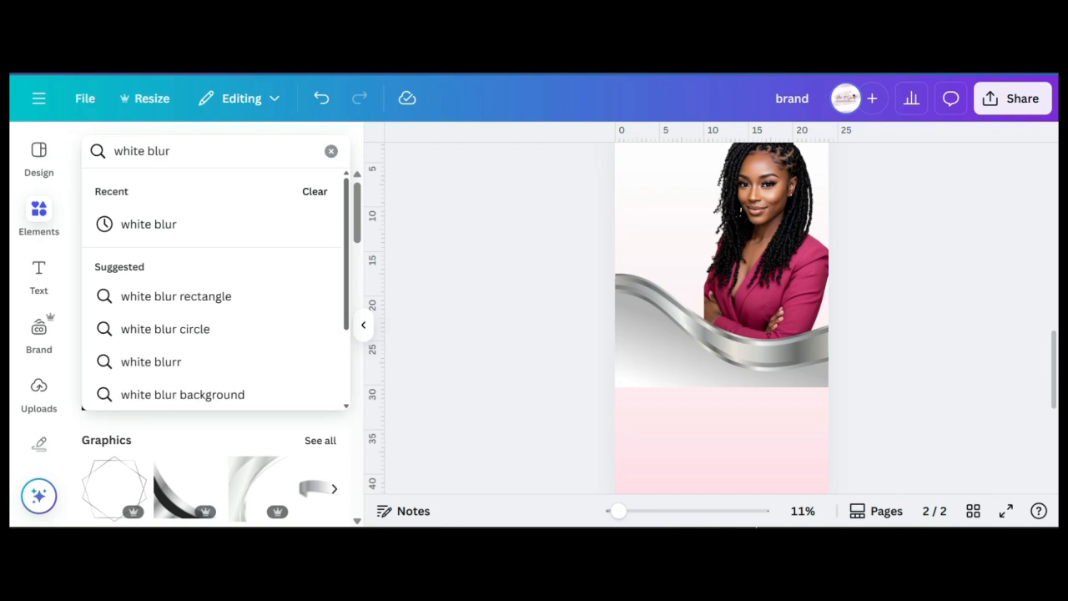
{"action": "key", "text": "Return"}
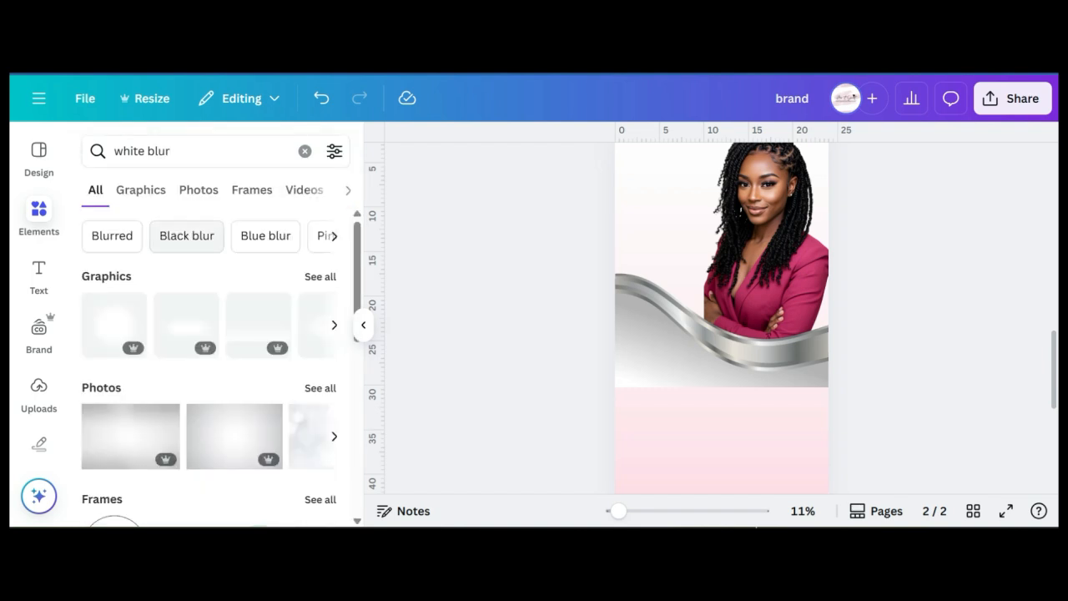
{"action": "left_click", "coordinate": [320, 276]}
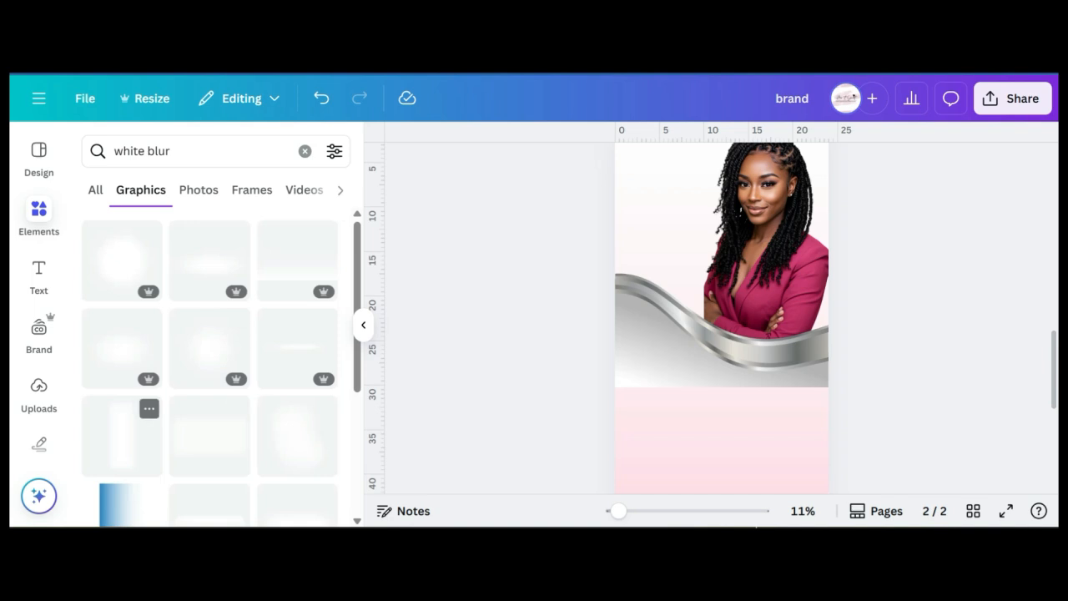
{"action": "left_click", "coordinate": [122, 435]}
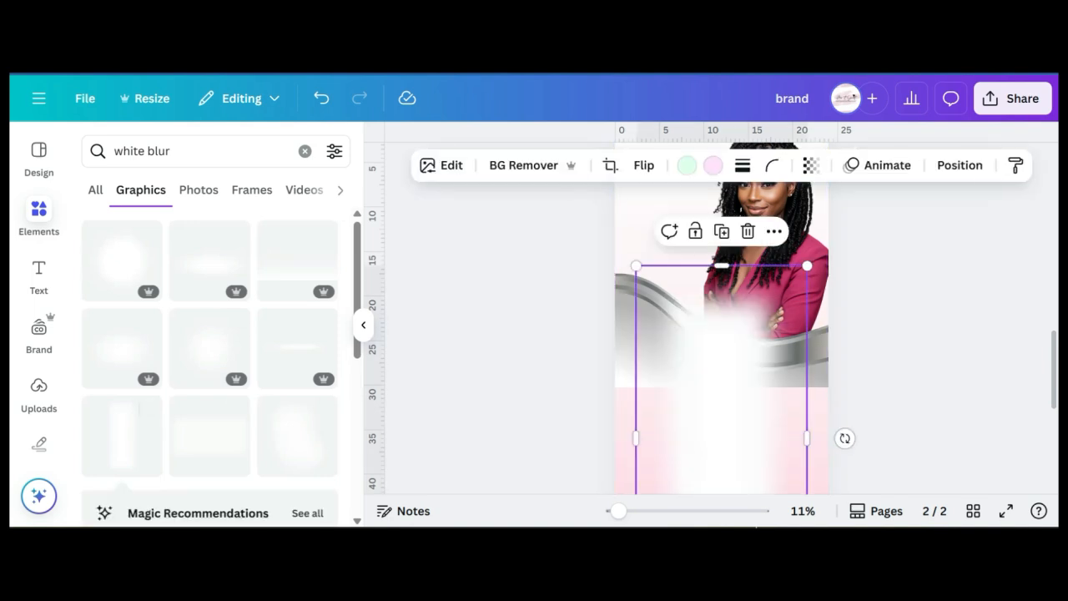
Step: Rotate the white blur until it lies exactly horizontal and position it over the lower edge of the silver wave
{"action": "left_click_drag", "start_coordinate": [844, 438], "coordinate": [766, 323]}
{"action": "left_click_drag", "start_coordinate": [724, 425], "coordinate": [719, 407]}
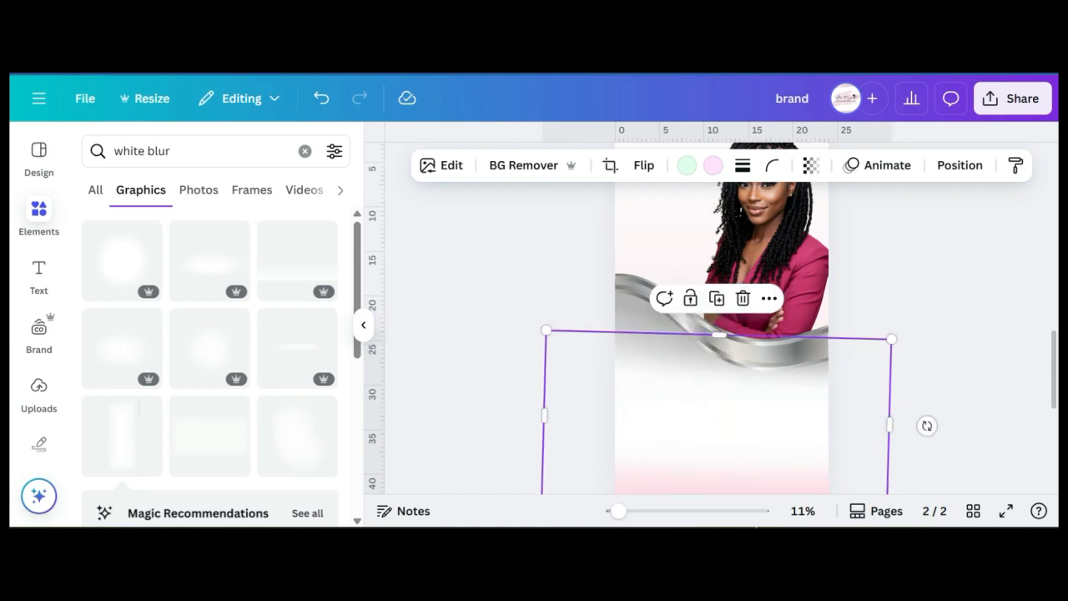
{"action": "scroll", "coordinate": [709, 334], "scroll_direction": "down", "scroll_amount": 2}
{"action": "left_click_drag", "start_coordinate": [926, 344], "coordinate": [959, 360]}
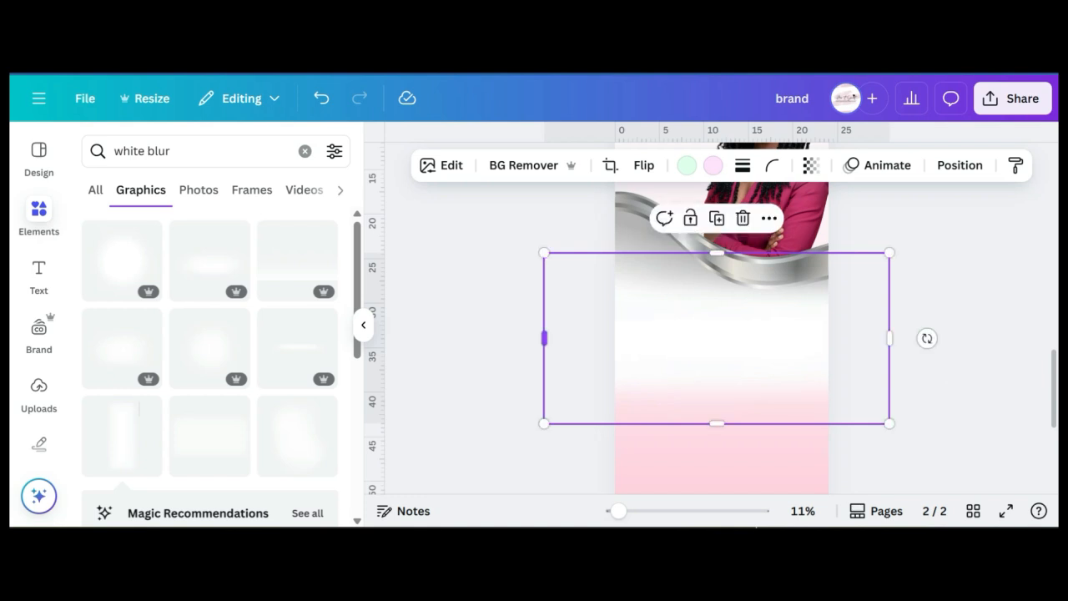
Step: Pull in the white blur's sides to the page's width and shorten it from its bottom edge
{"action": "left_click_drag", "start_coordinate": [544, 338], "coordinate": [615, 338]}
{"action": "left_click_drag", "start_coordinate": [890, 338], "coordinate": [828, 338]}
{"action": "left_click_drag", "start_coordinate": [722, 423], "coordinate": [722, 392]}
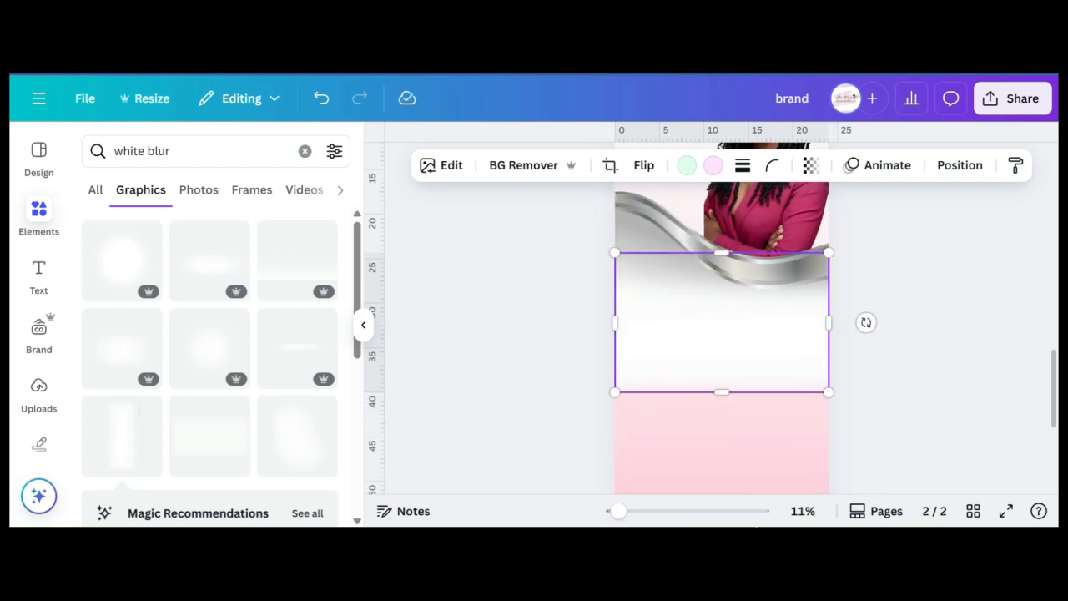
{"action": "left_click_drag", "start_coordinate": [722, 252], "coordinate": [722, 289]}
{"action": "left_click", "coordinate": [865, 339]}
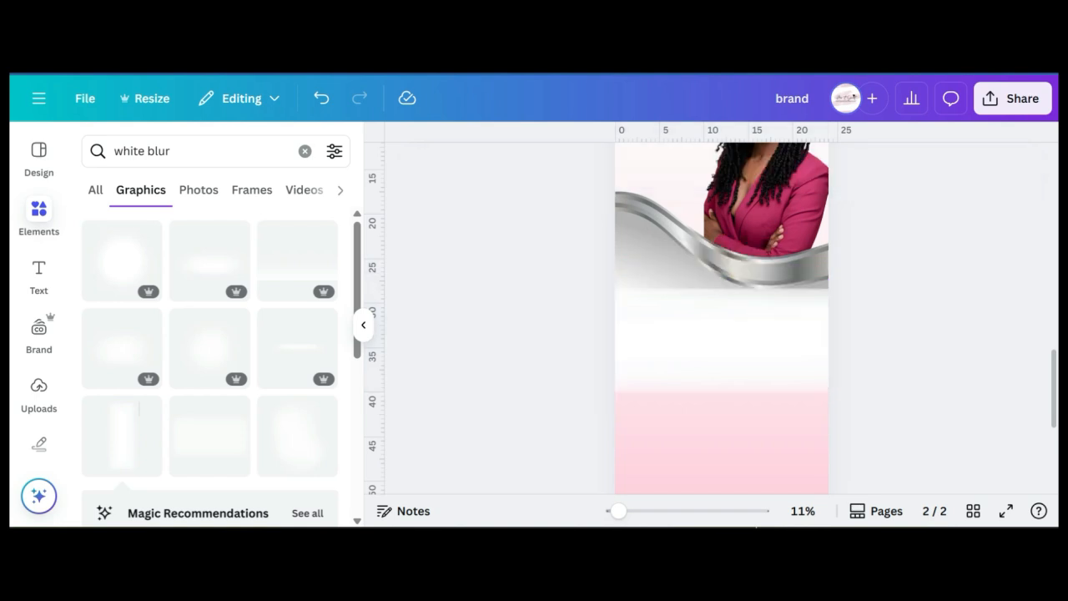
{"action": "left_click", "coordinate": [321, 98]}
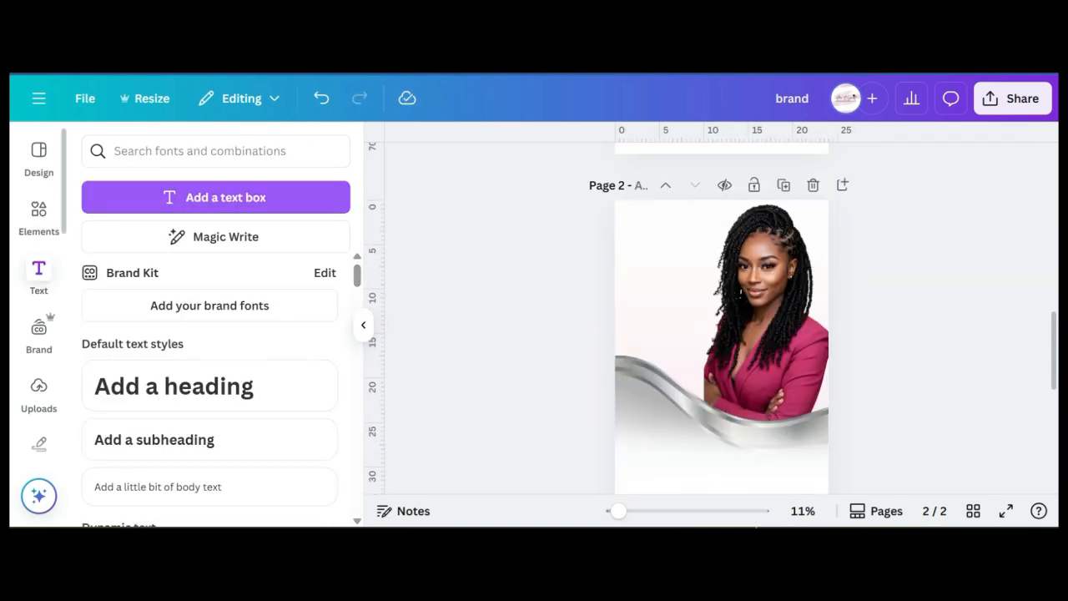
Step: Add the "Innovation AT WORK" font combination to page 2 and place it beside the portrait's head
{"action": "scroll", "coordinate": [209, 392], "scroll_direction": "down", "scroll_amount": 6}
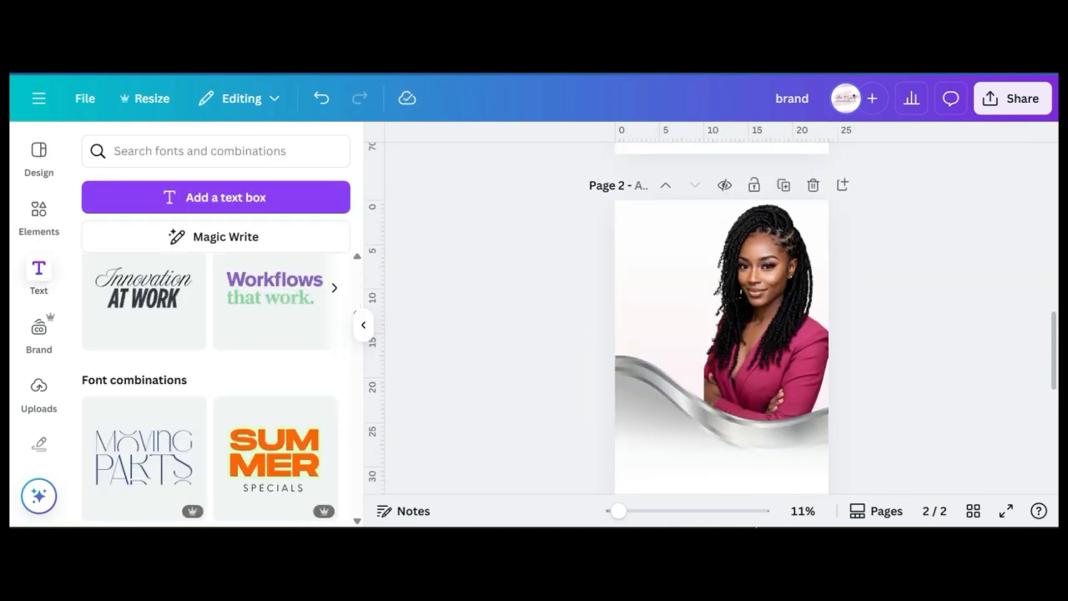
{"action": "left_click", "coordinate": [275, 458]}
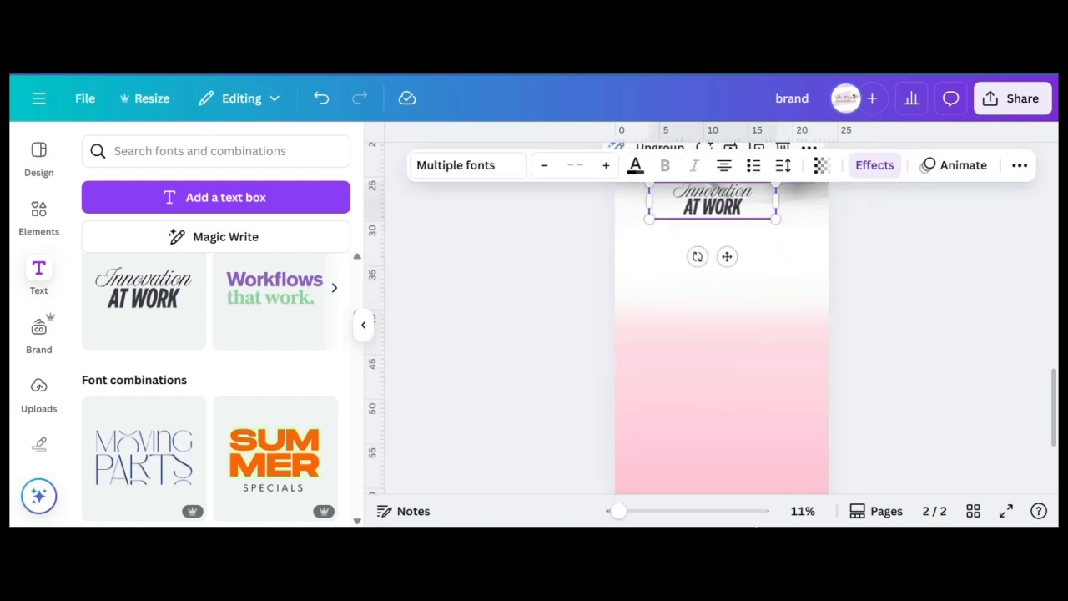
{"action": "scroll", "coordinate": [722, 333], "scroll_direction": "up", "scroll_amount": 3}
{"action": "left_click_drag", "start_coordinate": [710, 367], "coordinate": [673, 203]}
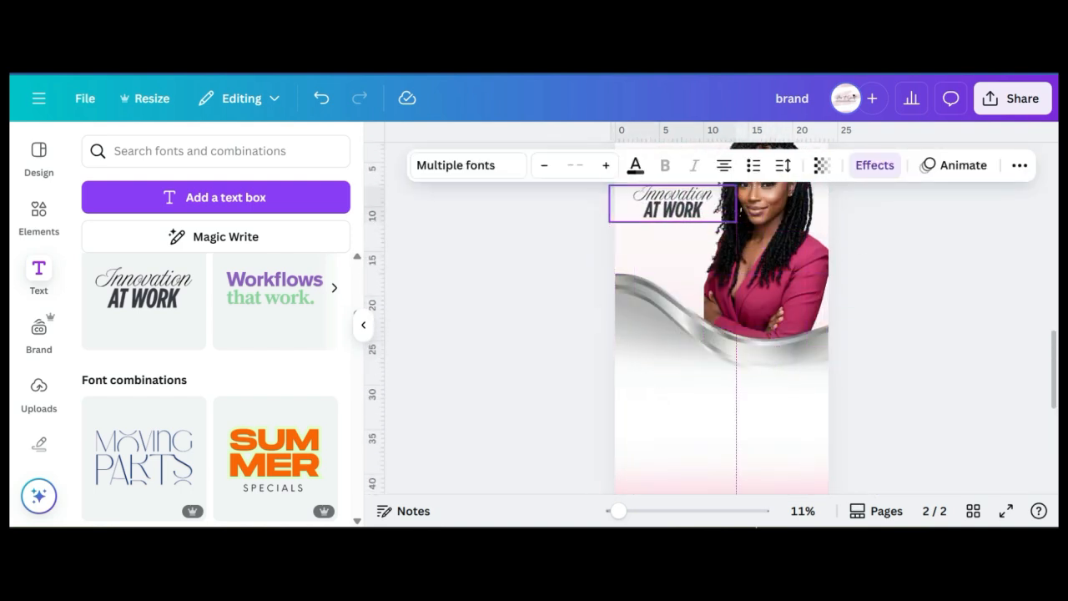
{"action": "scroll", "coordinate": [722, 334], "scroll_direction": "up", "scroll_amount": 3}
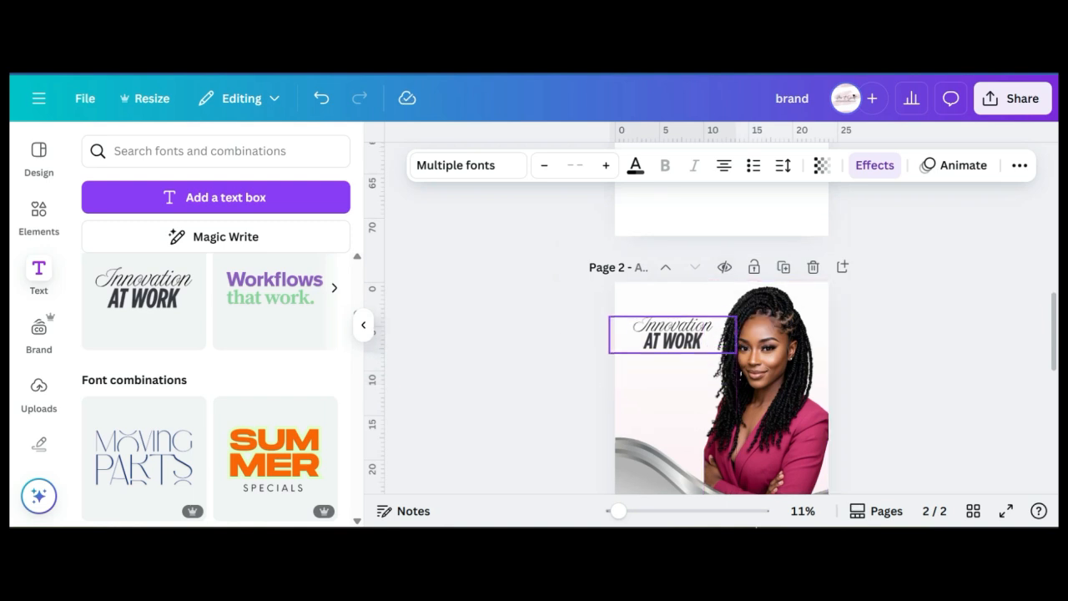
{"action": "mouse_move", "coordinate": [672, 333]}
{"action": "left_mouse_down"}
{"action": "mouse_move", "coordinate": [673, 320]}
{"action": "mouse_move", "coordinate": [673, 331]}
{"action": "left_mouse_up"}
{"action": "left_click", "coordinate": [542, 351]}
Step: Ungroup the two-line heading and replace the script word "Innovation" with "Loc'd"
{"action": "left_click", "coordinate": [673, 337]}
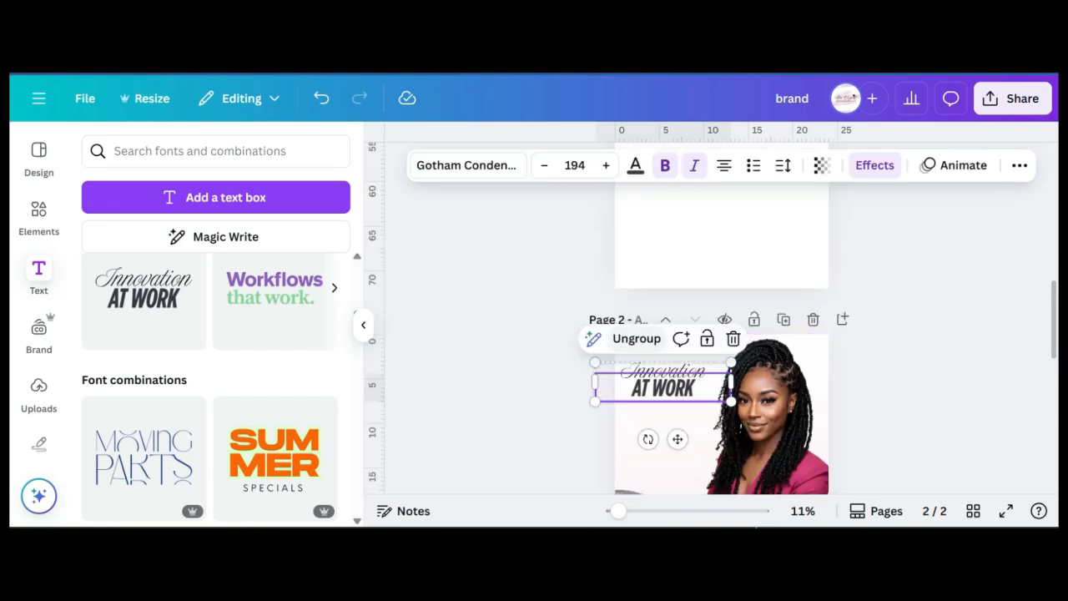
{"action": "left_click", "coordinate": [636, 339]}
{"action": "double_click", "coordinate": [663, 371]}
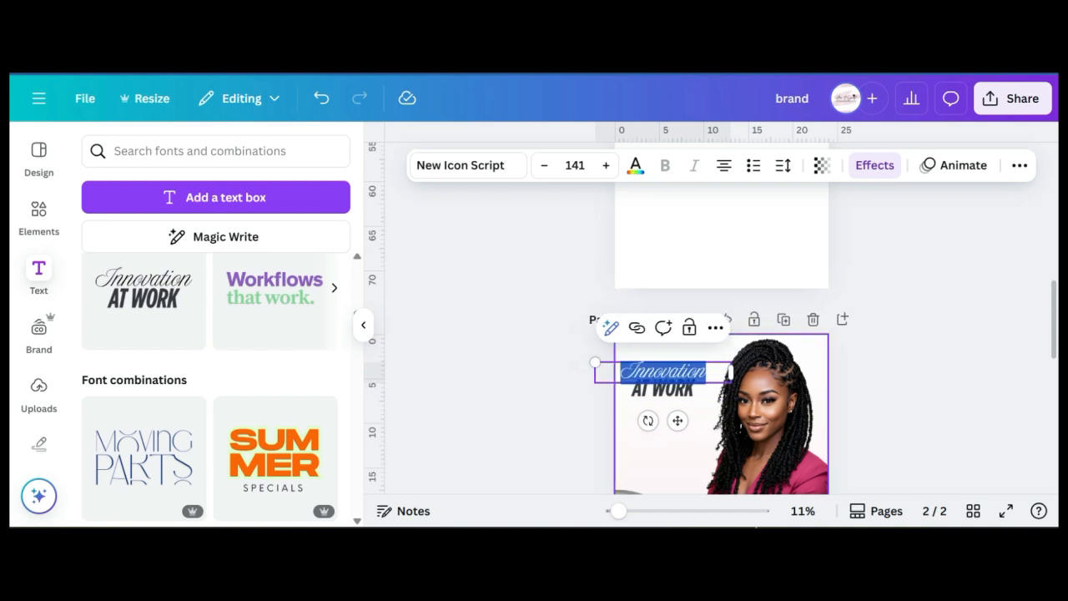
{"action": "type", "text": "Lock"}
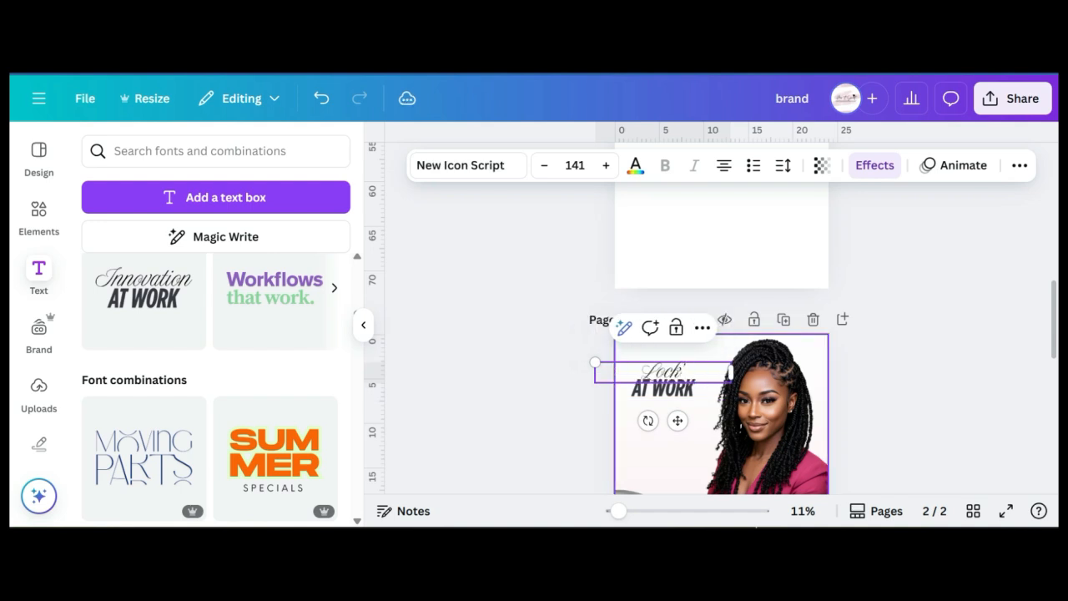
{"action": "key", "text": "BackSpace"}
{"action": "type", "text": "'d"}
Step: Replace "AT WORK" with "DESIGN STUDIO", split over two lines
{"action": "double_click", "coordinate": [662, 389]}
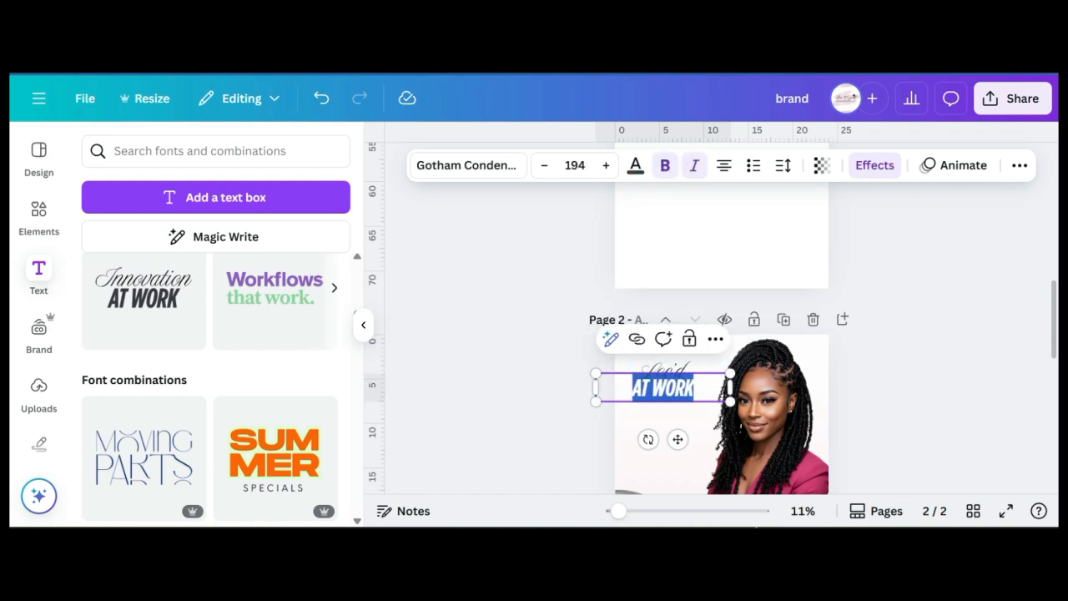
{"action": "type", "text": "DESIGN ST"}
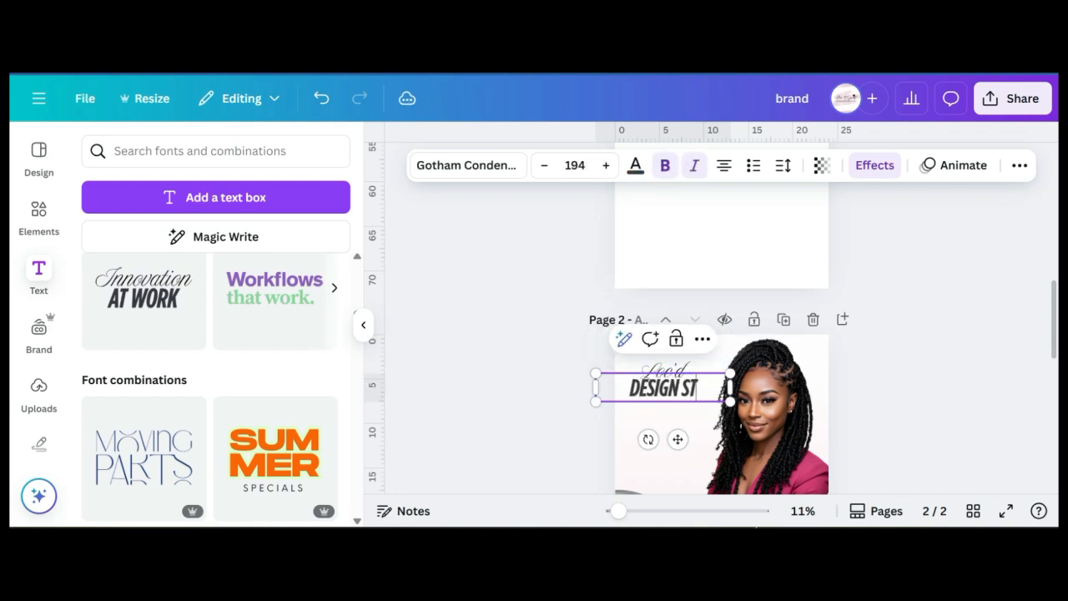
{"action": "type", "text": "UDIO"}
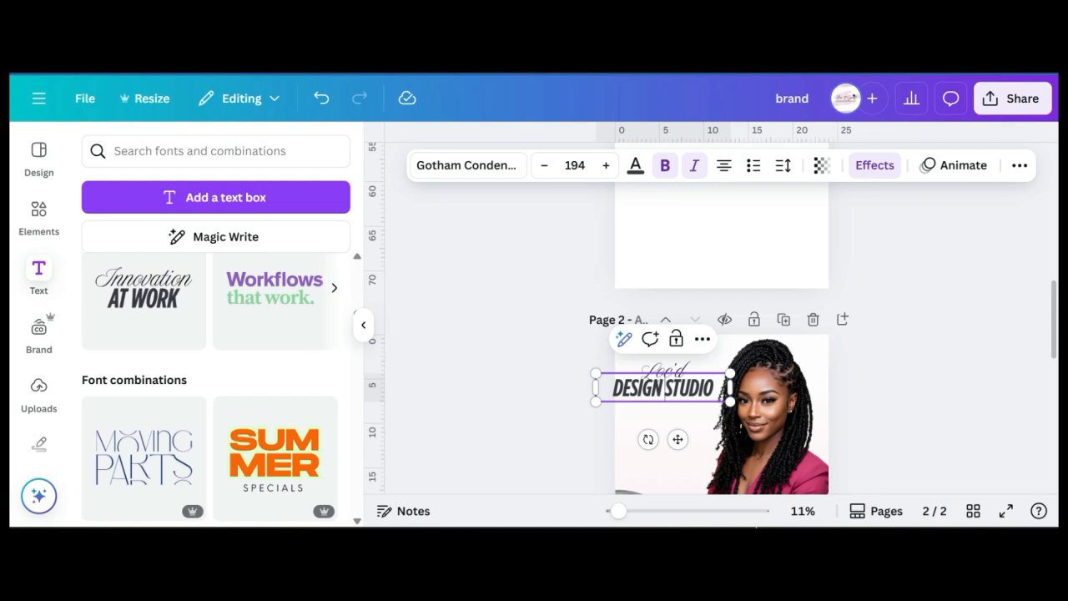
{"action": "key", "text": "Return"}
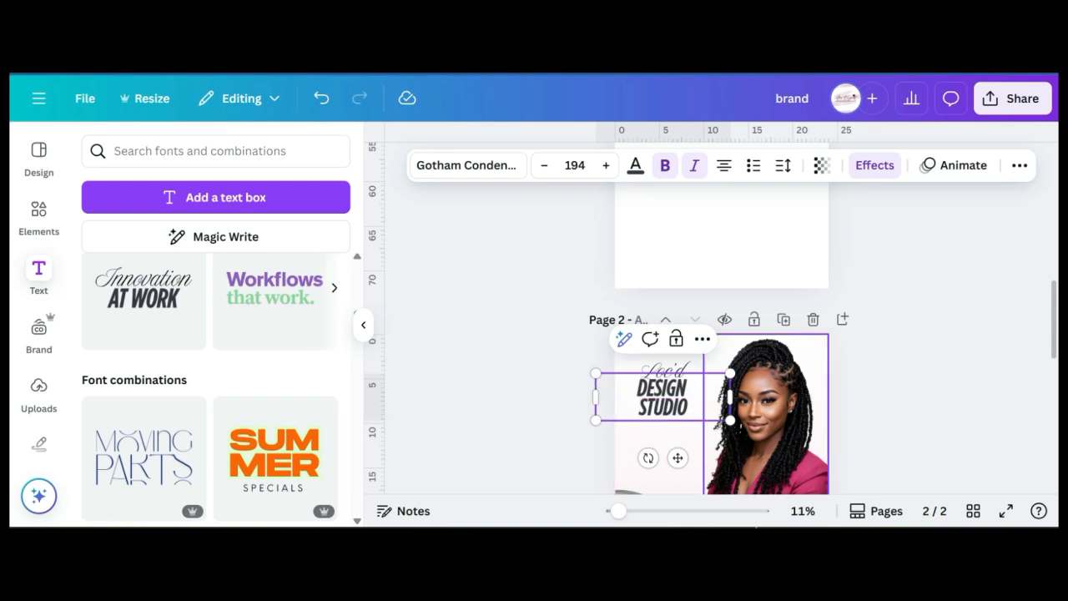
{"action": "left_click", "coordinate": [766, 415]}
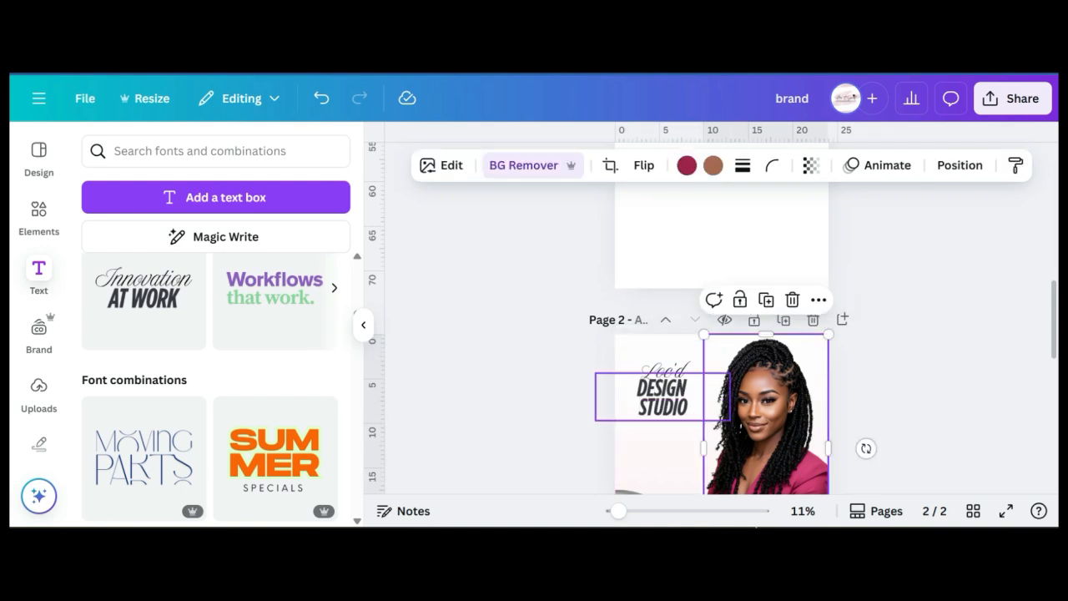
Step: Clear the "white blur" search and add the green leaf outline graphic from the recently used elements
{"action": "left_click", "coordinate": [39, 217]}
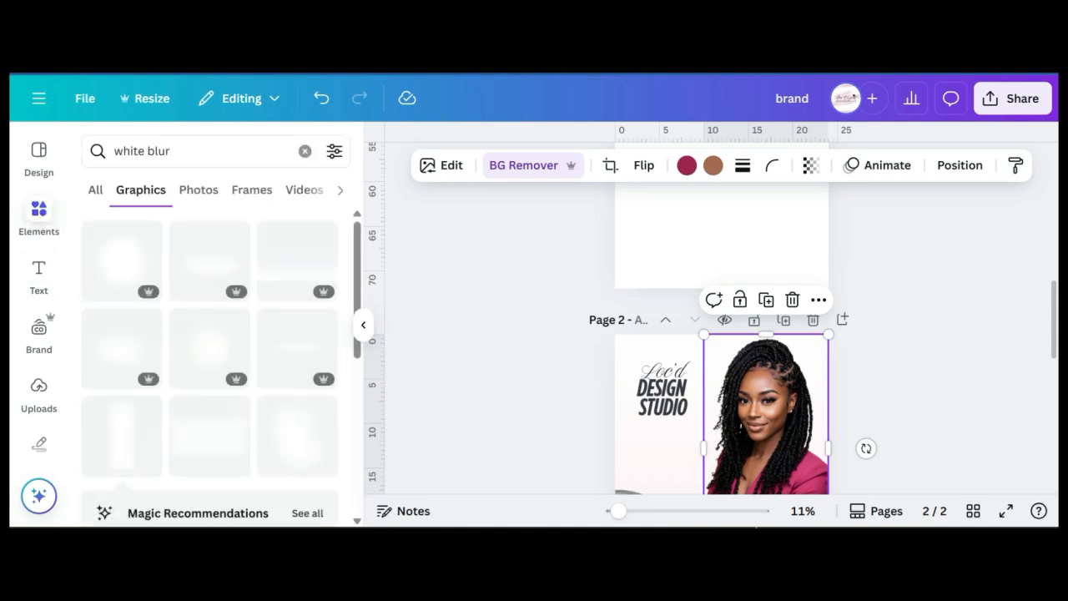
{"action": "left_click", "coordinate": [304, 151]}
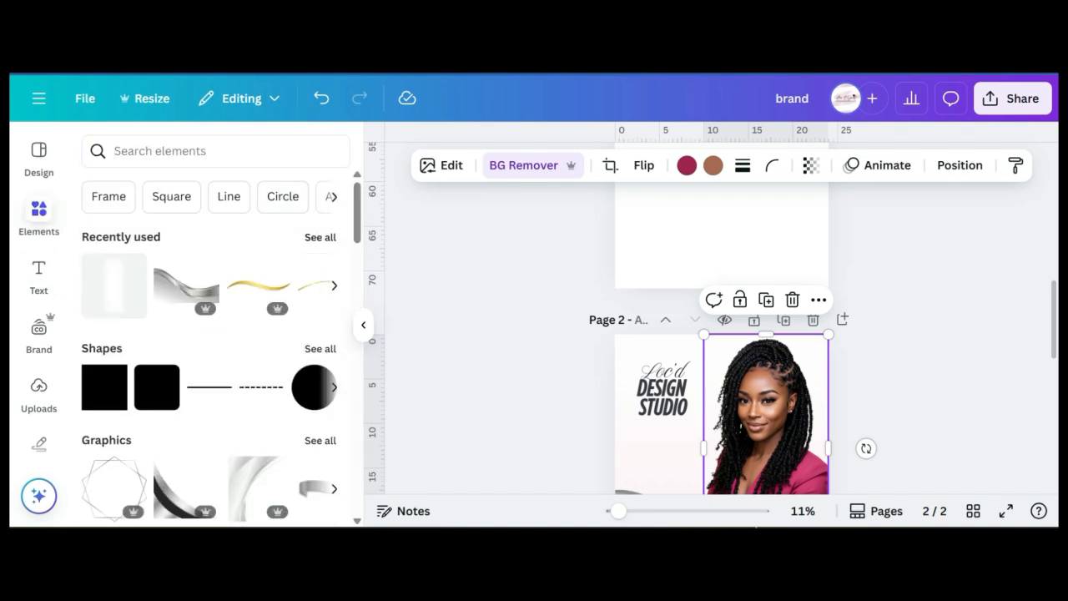
{"action": "left_click", "coordinate": [319, 237]}
{"action": "scroll", "coordinate": [209, 325], "scroll_direction": "down", "scroll_amount": 10}
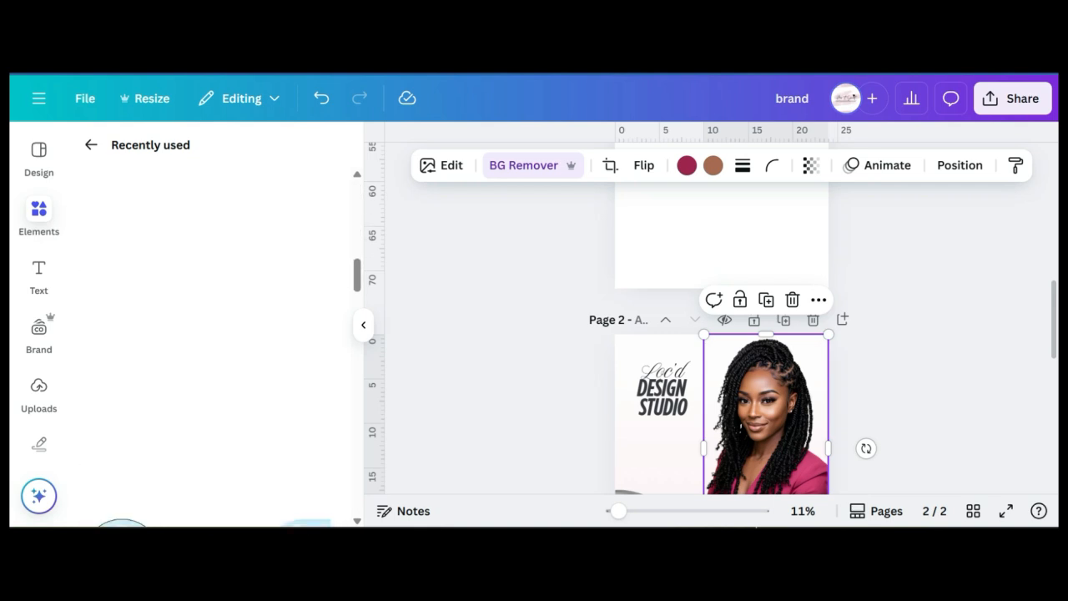
{"action": "scroll", "coordinate": [292, 360], "scroll_direction": "down", "scroll_amount": 4}
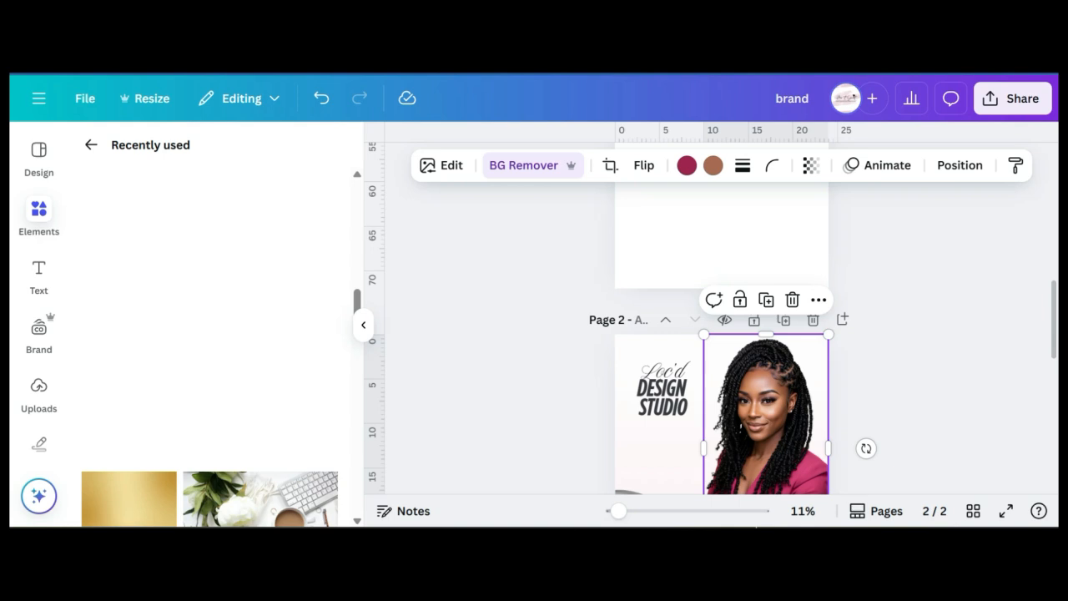
{"action": "left_click_drag", "start_coordinate": [357, 304], "coordinate": [357, 289]}
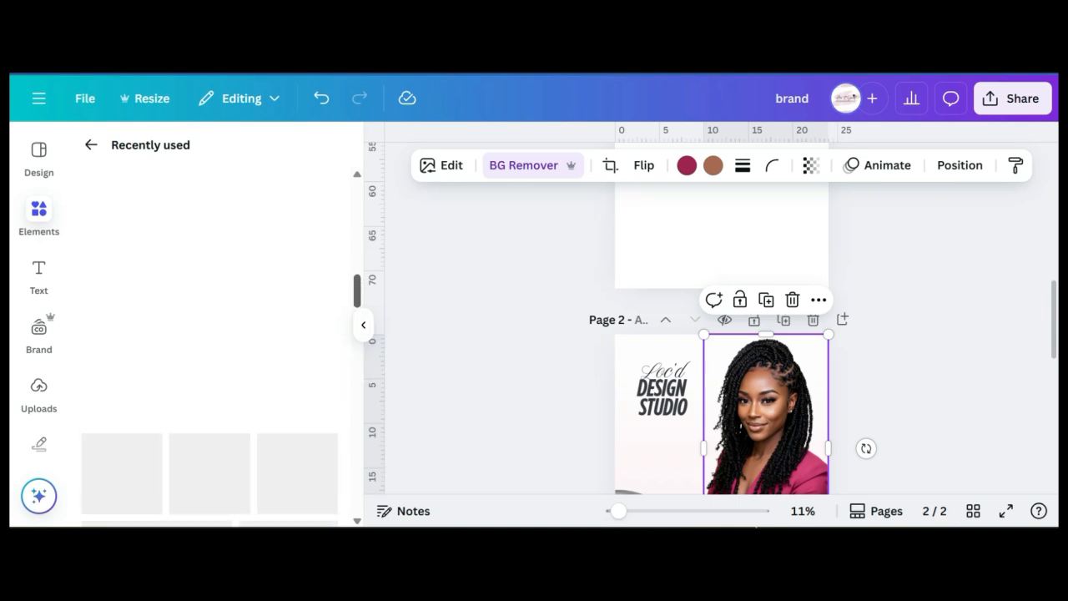
{"action": "scroll", "coordinate": [288, 467], "scroll_direction": "down", "scroll_amount": 1}
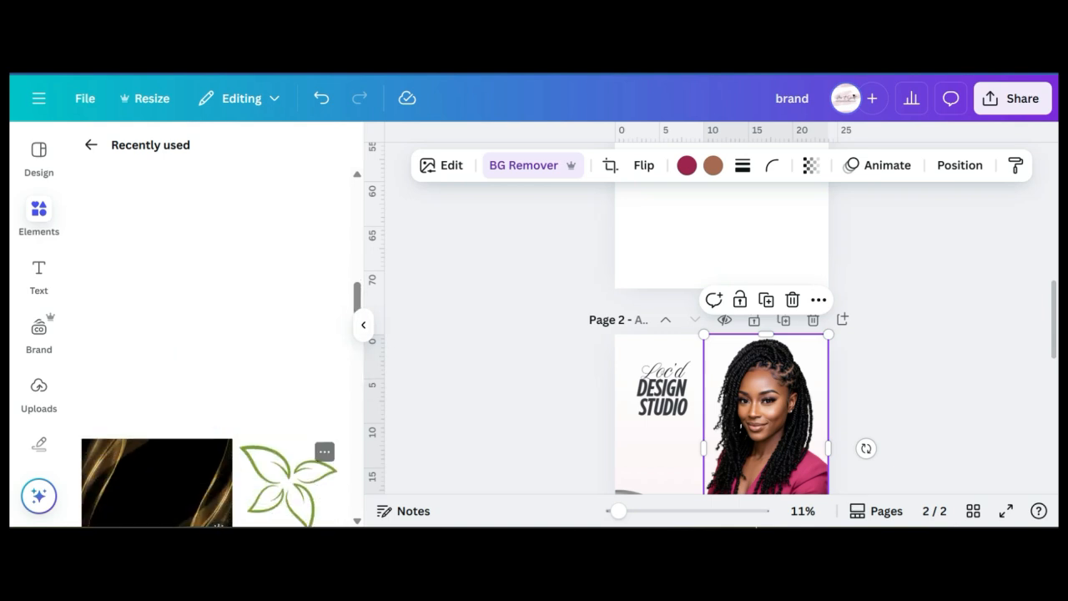
{"action": "left_click", "coordinate": [288, 487]}
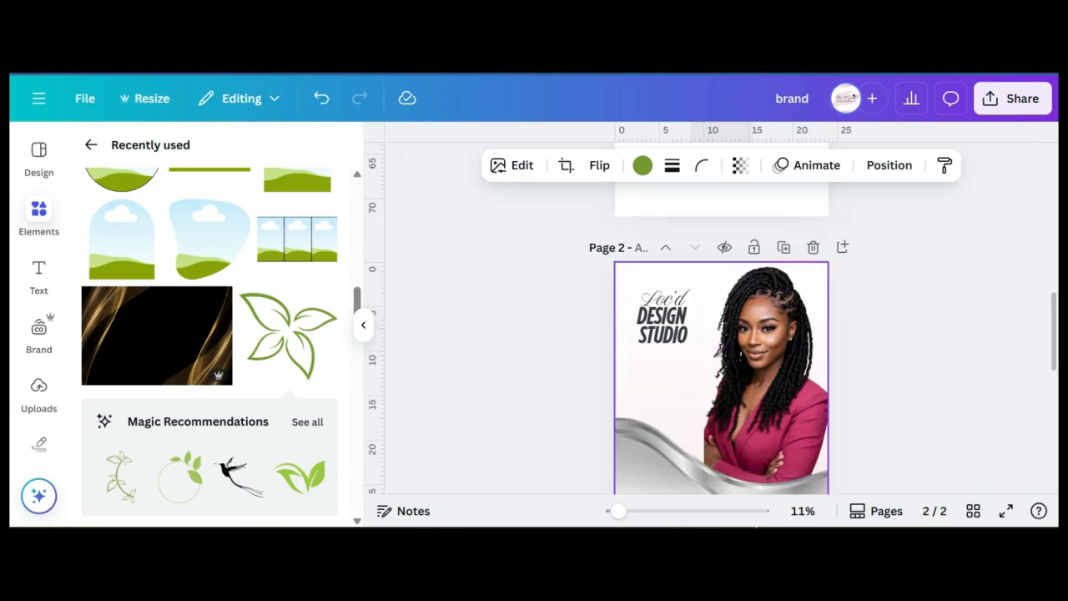
Step: Move the green leaf graphic over the "Loc'd DESIGN STUDIO" heading, enlarge it slightly and centre it on the "Loc'd" line
{"action": "left_click_drag", "start_coordinate": [721, 477], "coordinate": [662, 208]}
{"action": "scroll", "coordinate": [718, 315], "scroll_direction": "up", "scroll_amount": 1}
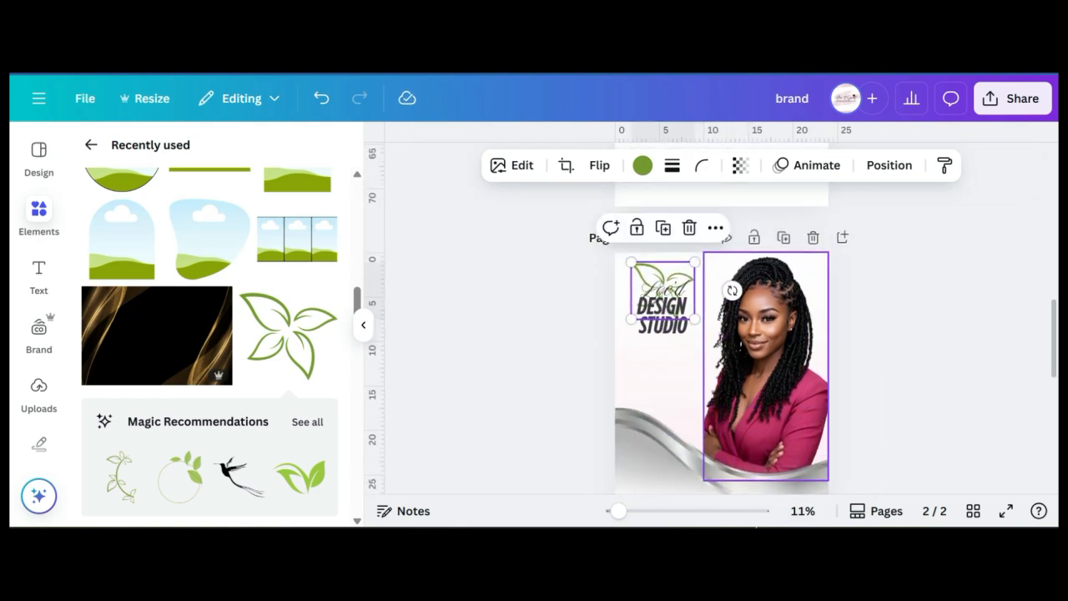
{"action": "left_click", "coordinate": [884, 334]}
{"action": "left_click", "coordinate": [669, 281]}
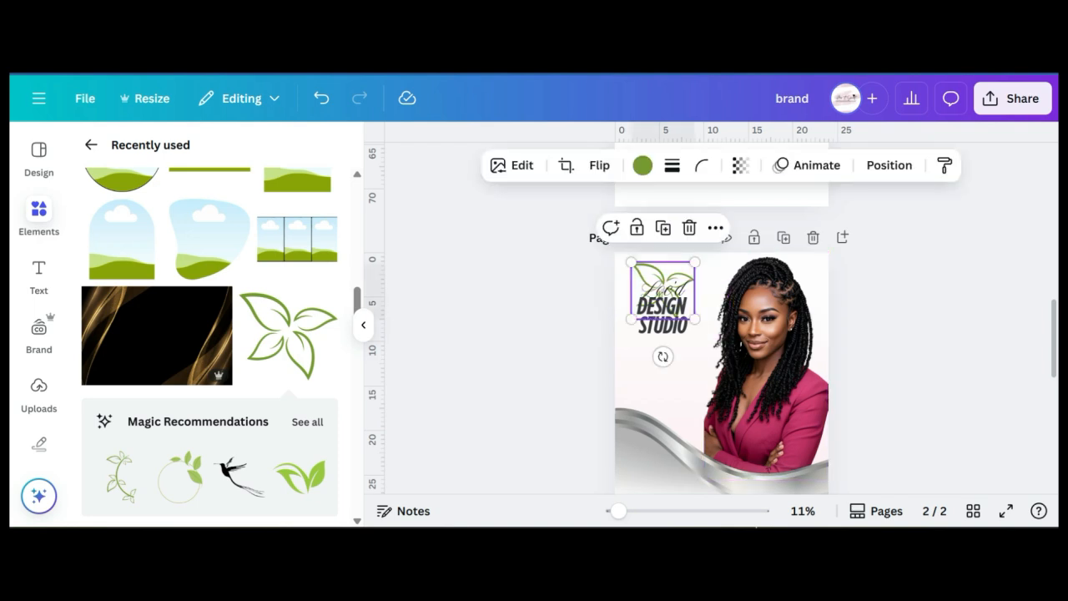
{"action": "left_click_drag", "start_coordinate": [631, 262], "coordinate": [625, 257]}
{"action": "mouse_move", "coordinate": [659, 288]}
{"action": "left_mouse_down"}
{"action": "mouse_move", "coordinate": [658, 302]}
{"action": "mouse_move", "coordinate": [662, 291]}
{"action": "left_mouse_up"}
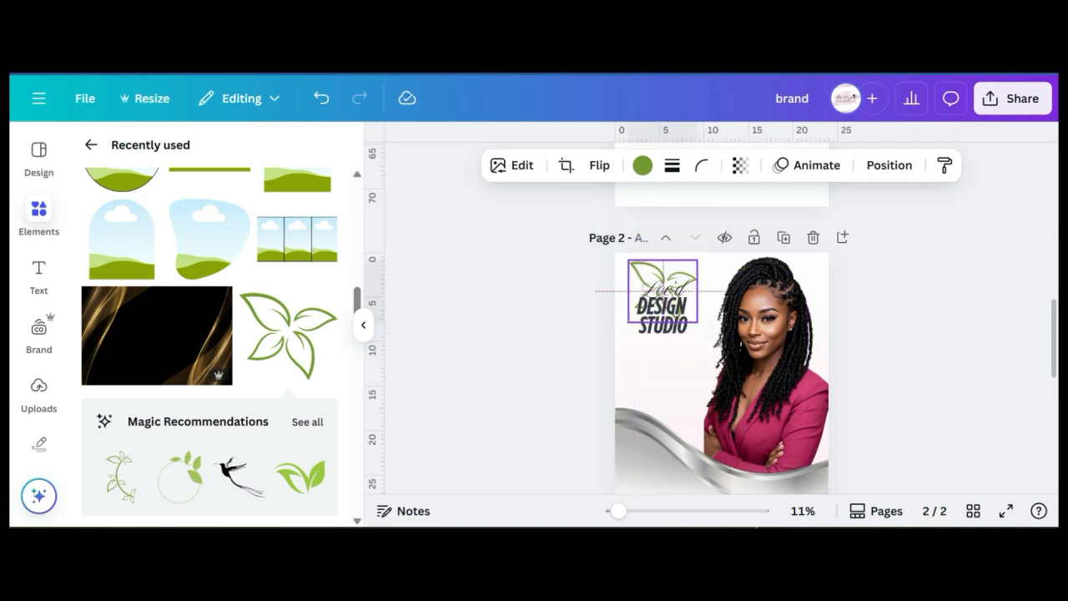
Step: Increase the font size of "Loc'd" to 151
{"action": "left_click", "coordinate": [663, 291]}
{"action": "double_click", "coordinate": [663, 290]}
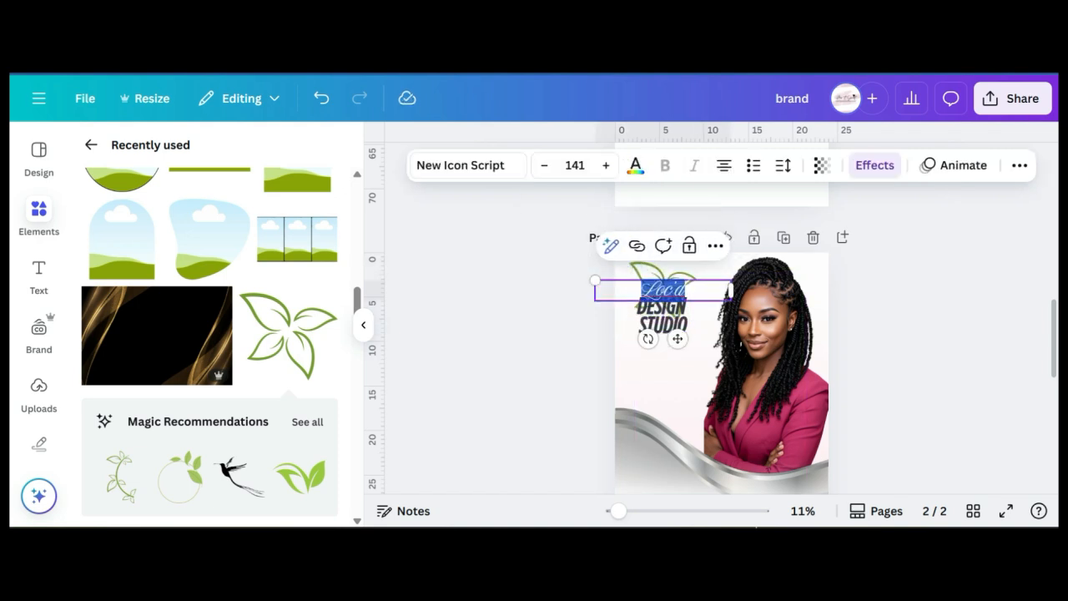
{"action": "left_click", "coordinate": [606, 164]}
{"action": "left_click", "coordinate": [605, 164]}
{"action": "left_click", "coordinate": [605, 165]}
{"action": "left_click", "coordinate": [605, 165]}
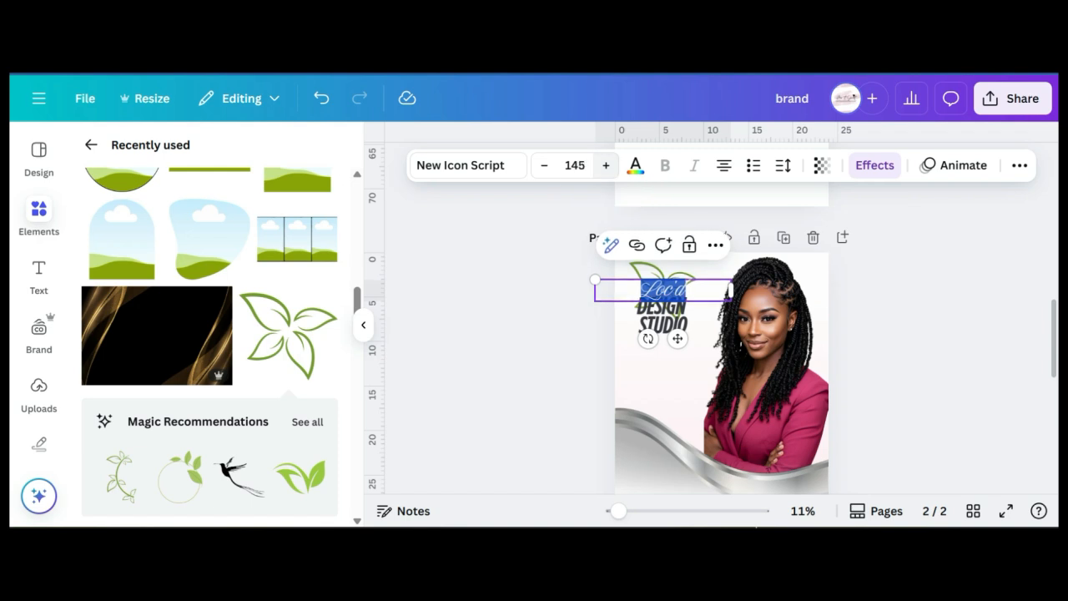
{"action": "left_click", "coordinate": [606, 164]}
{"action": "left_click", "coordinate": [606, 164]}
{"action": "left_click", "coordinate": [605, 164]}
{"action": "left_click", "coordinate": [606, 165]}
{"action": "left_click", "coordinate": [606, 164]}
{"action": "left_click", "coordinate": [605, 164]}
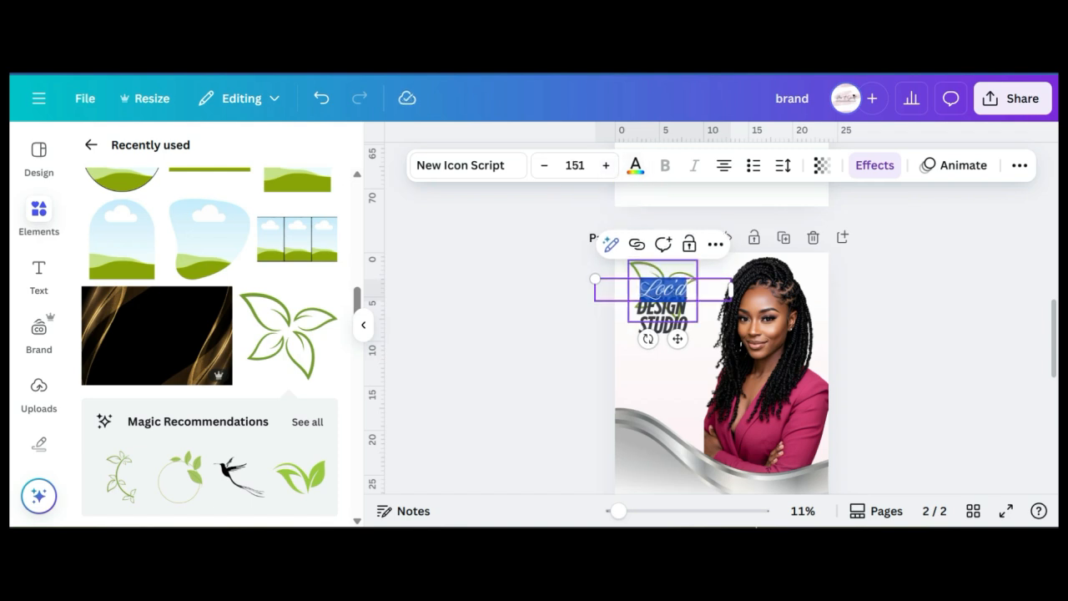
{"action": "left_click", "coordinate": [730, 288]}
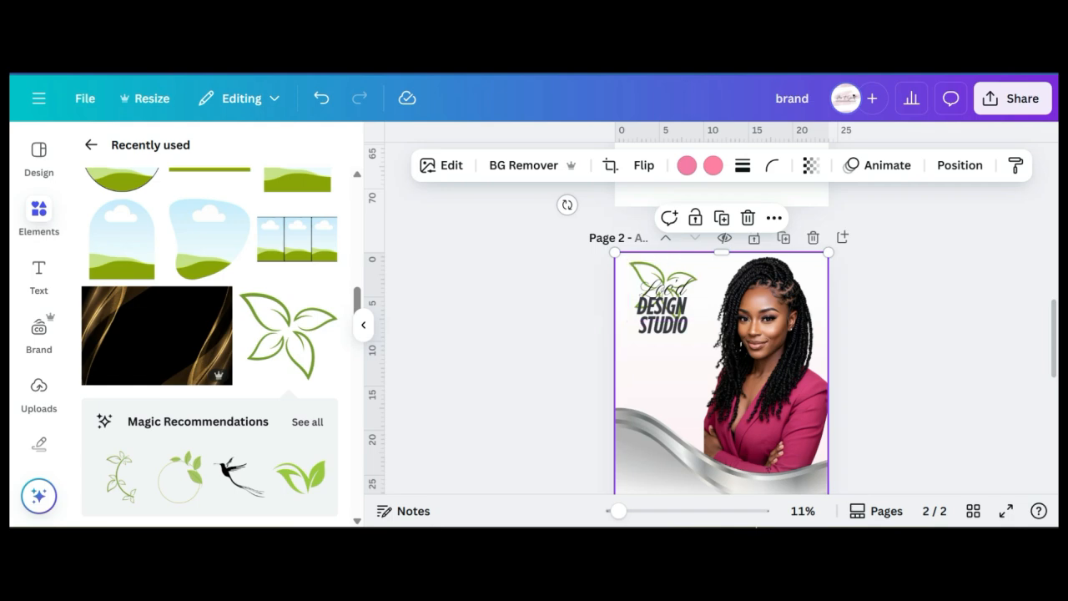
Step: Set the outline effect on "Loc'd" to a thickness of 54 and white colour
{"action": "key", "text": "ctrl+z"}
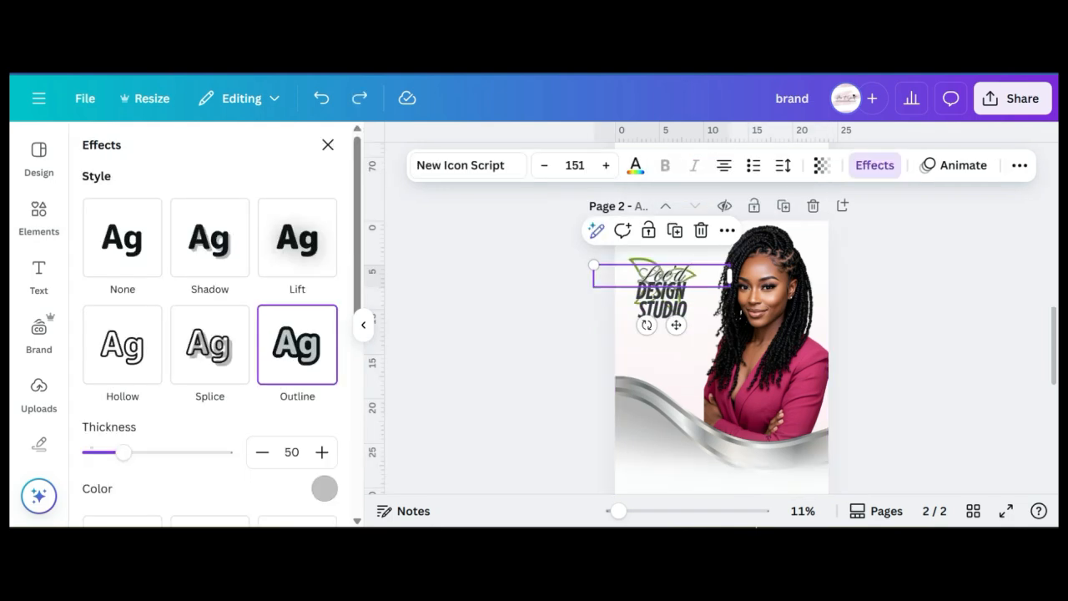
{"action": "left_click", "coordinate": [328, 146]}
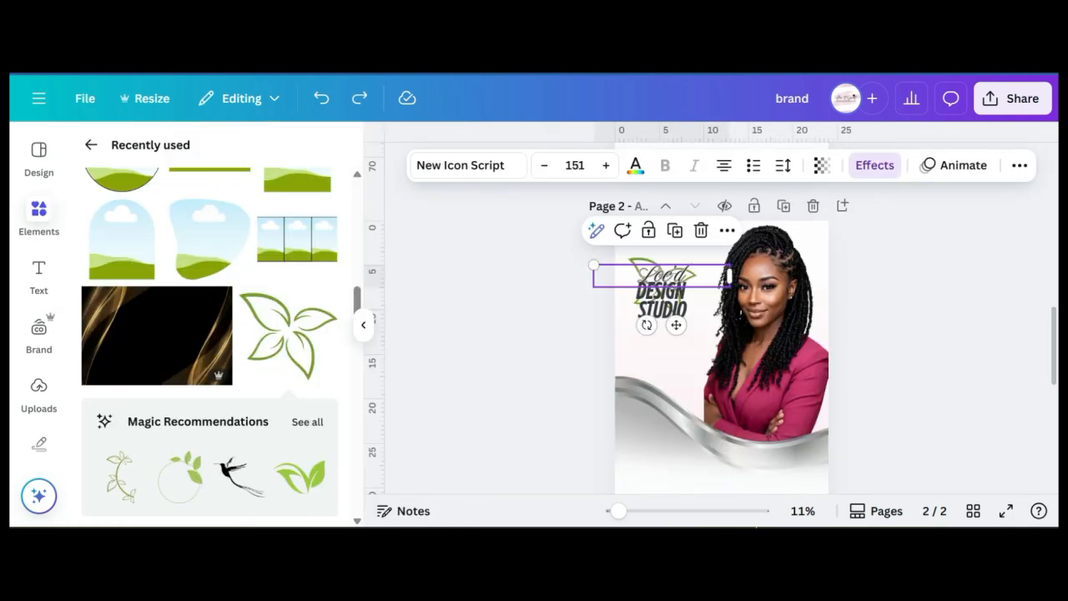
{"action": "left_click", "coordinate": [874, 166]}
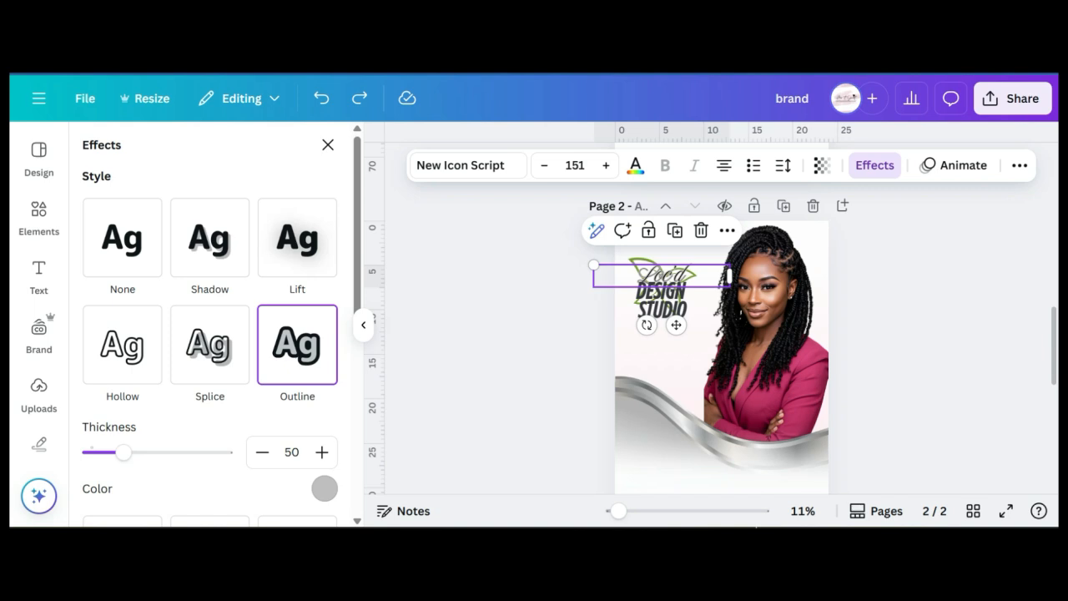
{"action": "mouse_move", "coordinate": [124, 452]}
{"action": "left_mouse_down"}
{"action": "mouse_move", "coordinate": [149, 451]}
{"action": "mouse_move", "coordinate": [126, 451]}
{"action": "left_mouse_up"}
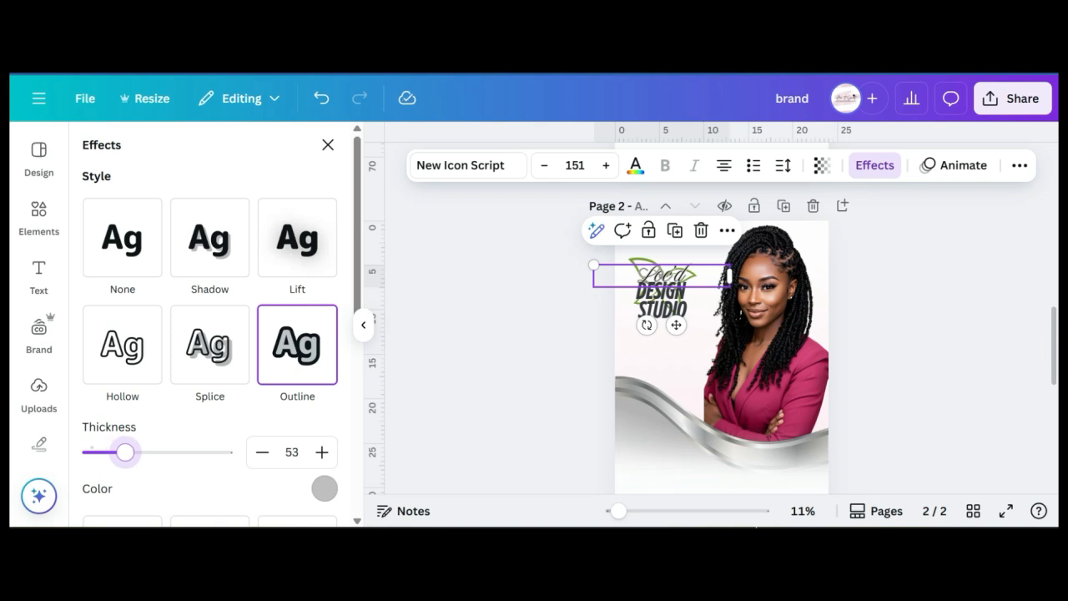
{"action": "left_click", "coordinate": [325, 488]}
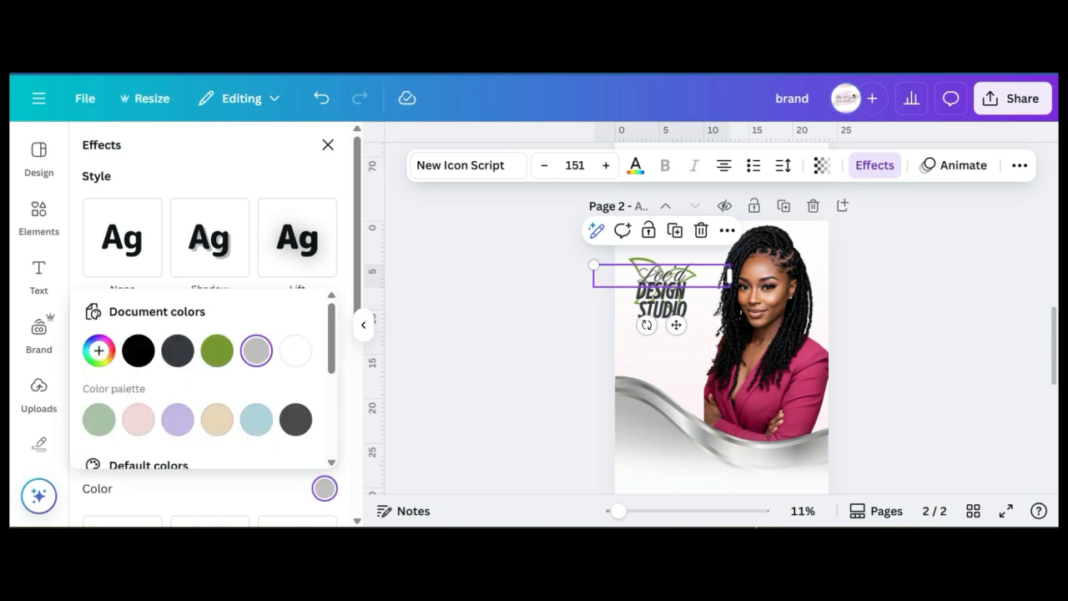
{"action": "left_click", "coordinate": [295, 351]}
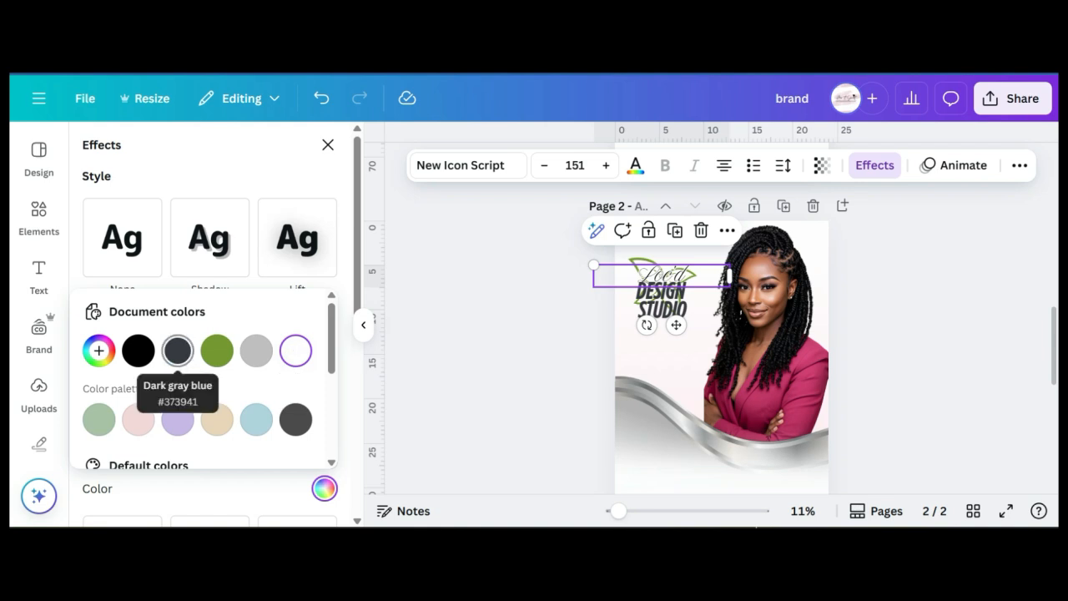
Step: Try dark gray blue #373941 and the palette's dark gray as the outline colour of "Loc'd", and undo the changes
{"action": "left_click", "coordinate": [178, 351]}
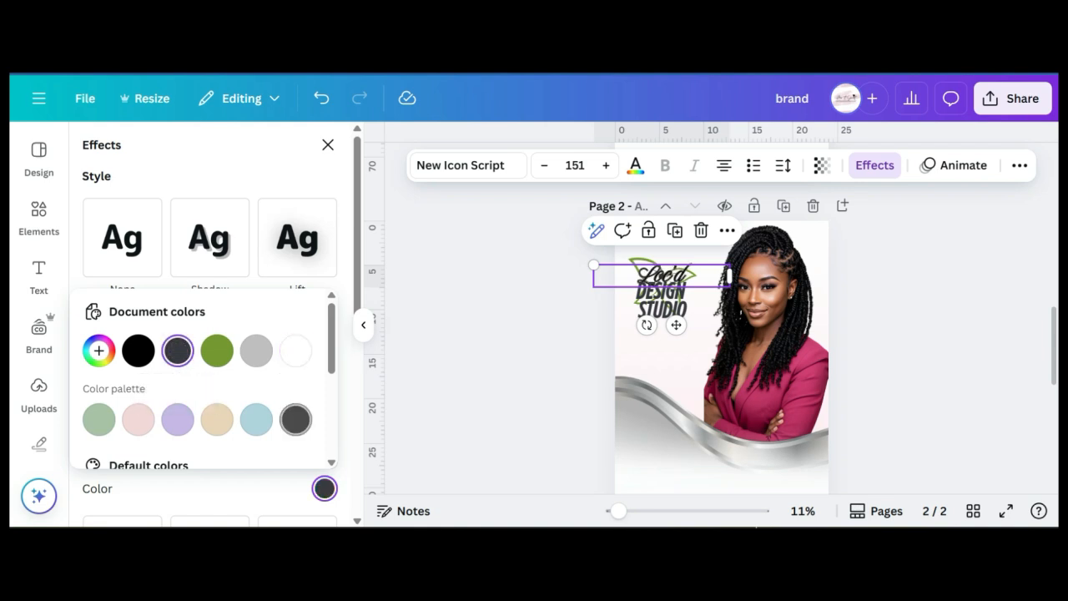
{"action": "left_click", "coordinate": [296, 420]}
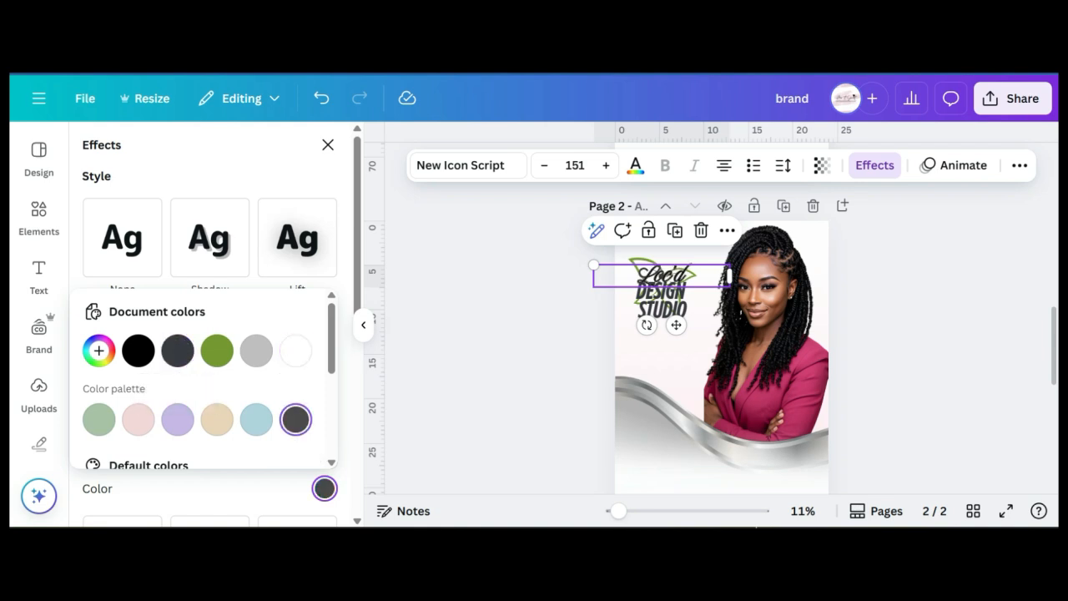
{"action": "left_click", "coordinate": [321, 99]}
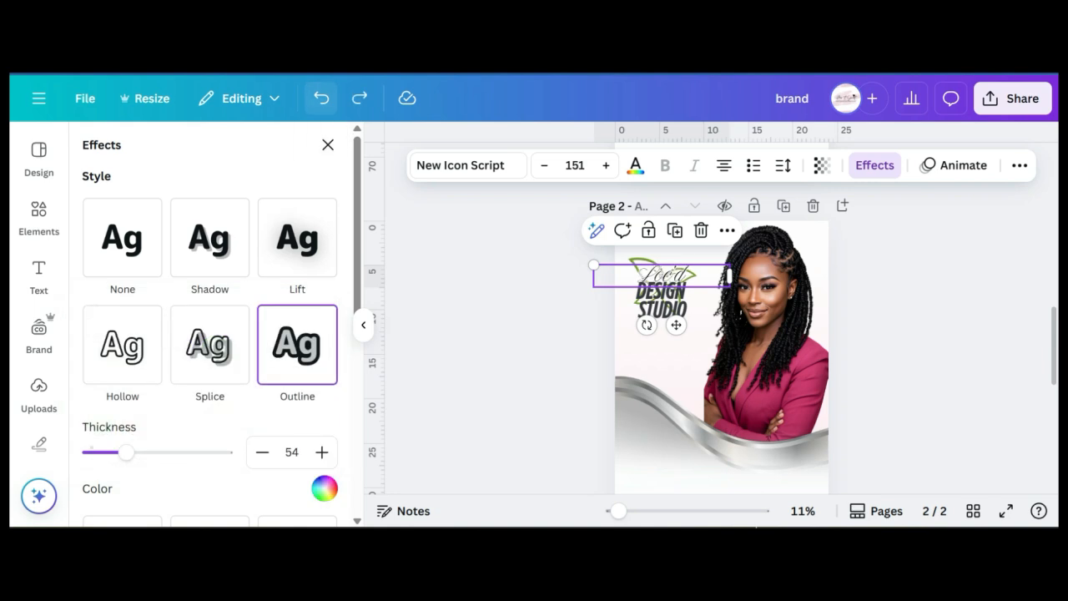
Step: Undo the last outline colour change on "Loc'd", and try the Neon and Background effects, undoing each
{"action": "left_click", "coordinate": [321, 99]}
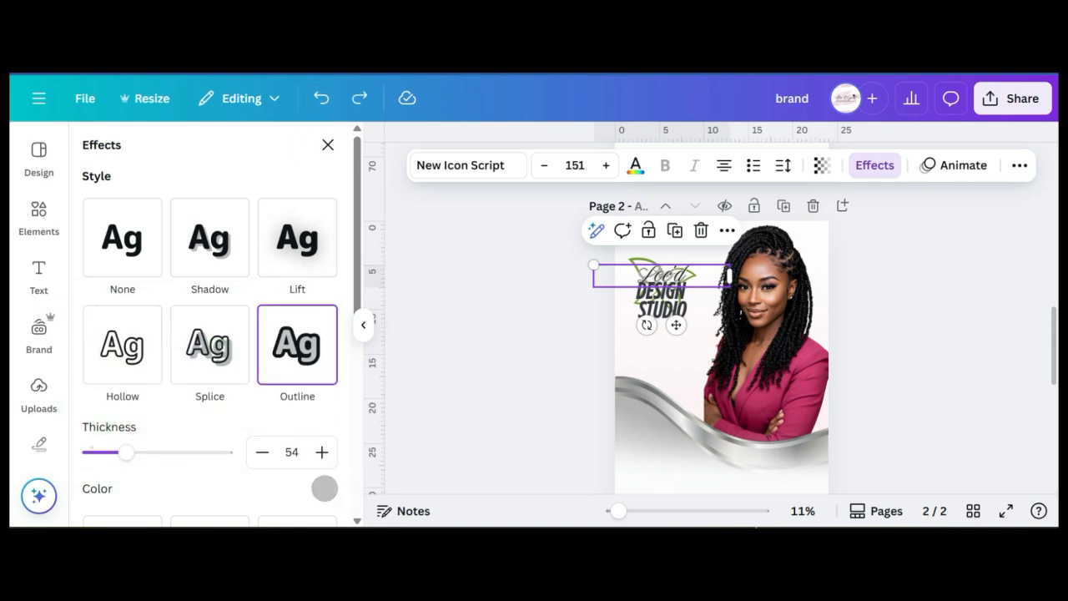
{"action": "scroll", "coordinate": [209, 334], "scroll_direction": "down", "scroll_amount": 2}
{"action": "scroll", "coordinate": [209, 347], "scroll_direction": "down", "scroll_amount": 2}
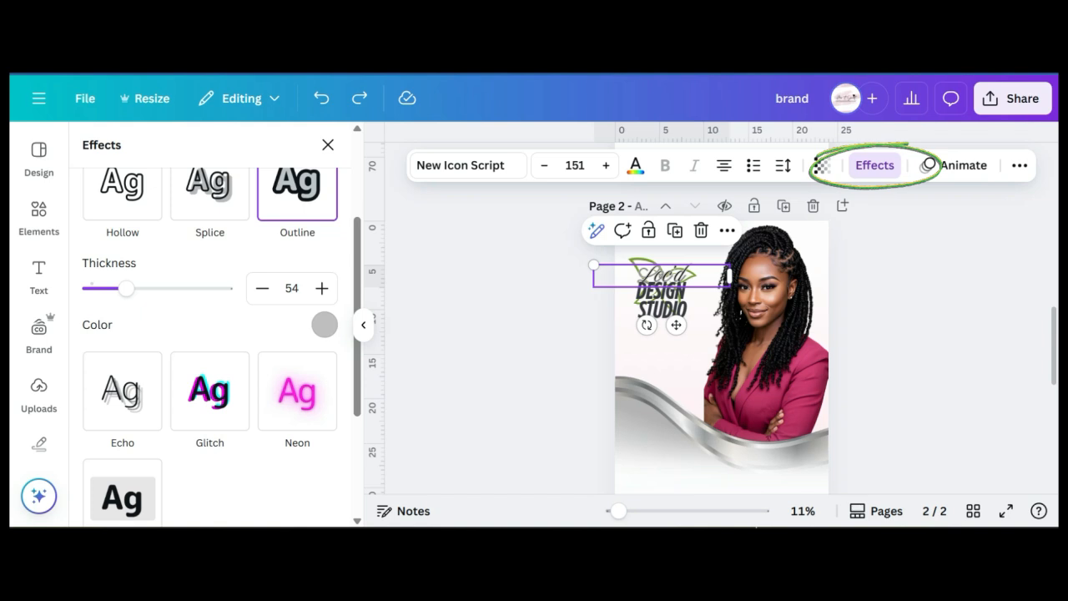
{"action": "left_click", "coordinate": [297, 391]}
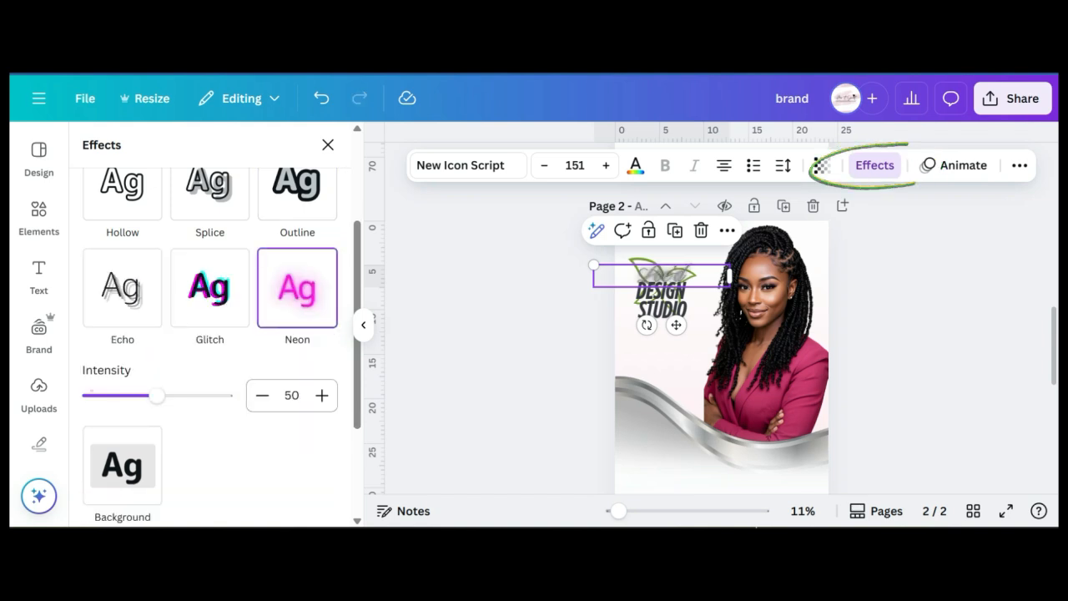
{"action": "left_click", "coordinate": [322, 97]}
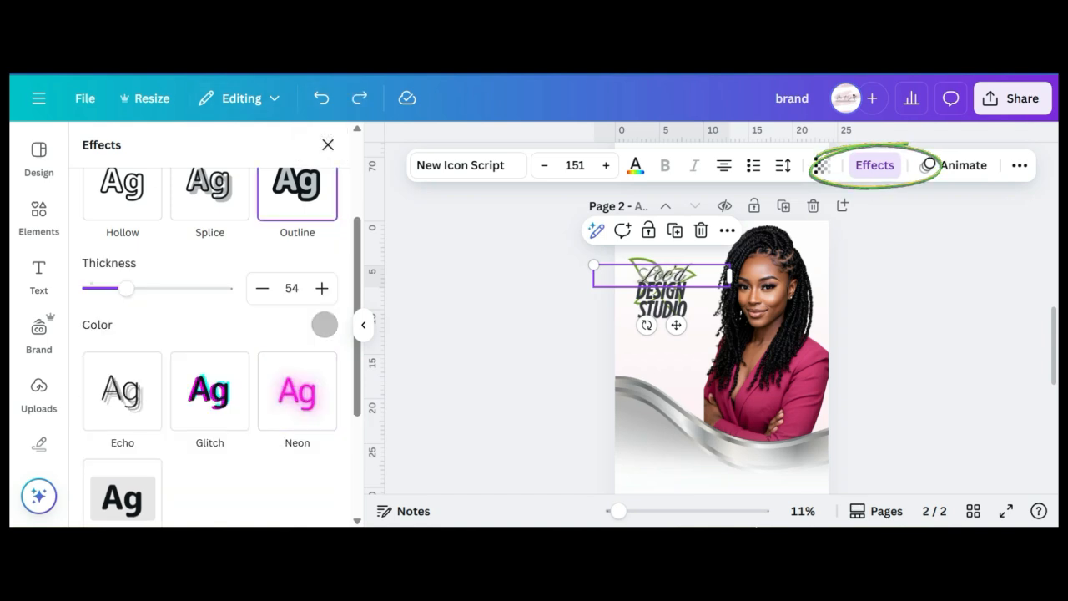
{"action": "left_click", "coordinate": [122, 498]}
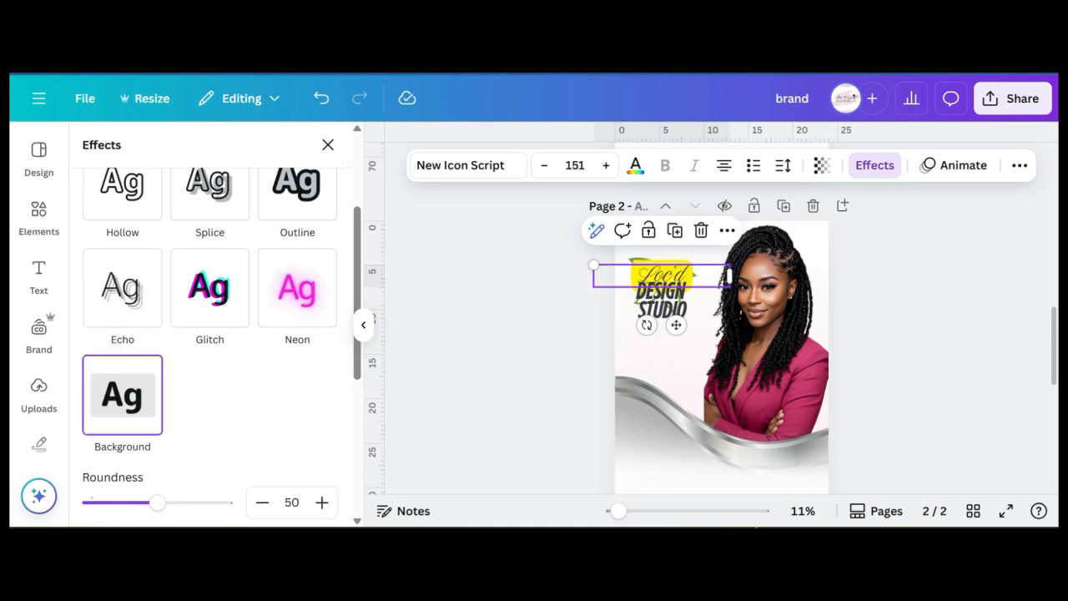
{"action": "left_click", "coordinate": [321, 97]}
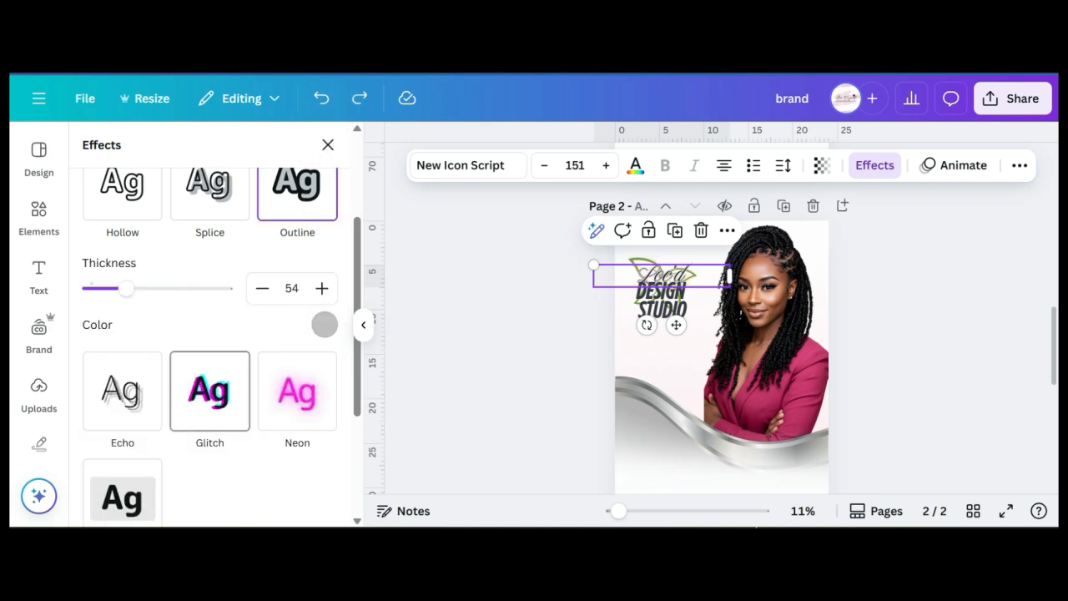
Step: Try the Lift and Shadow effects on "Loc'd" and apply the Outline effect again
{"action": "scroll", "coordinate": [209, 347], "scroll_direction": "up", "scroll_amount": 3}
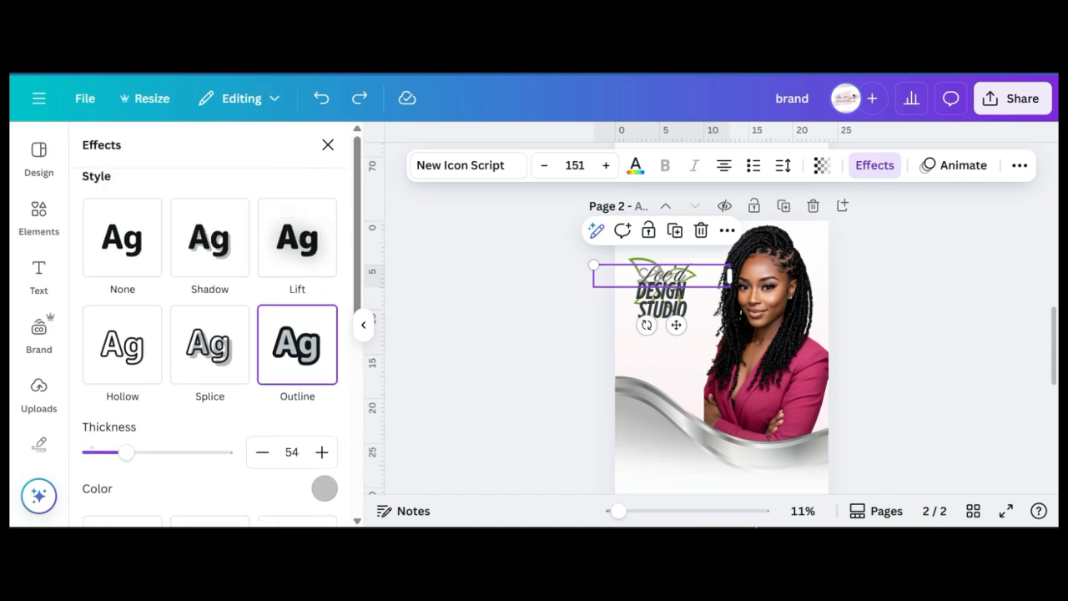
{"action": "left_click", "coordinate": [297, 237]}
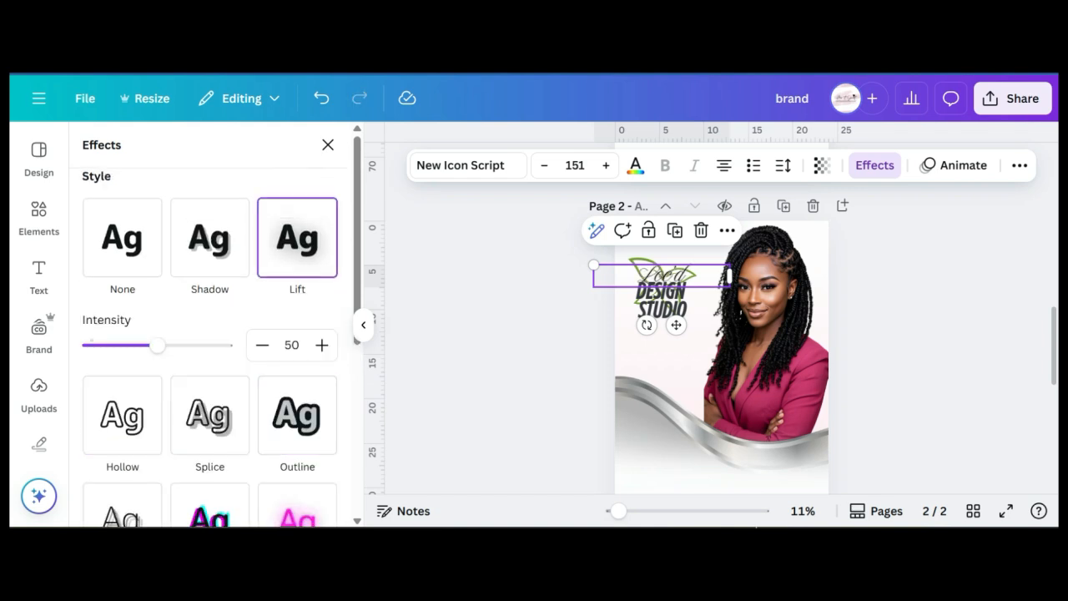
{"action": "left_click", "coordinate": [209, 237]}
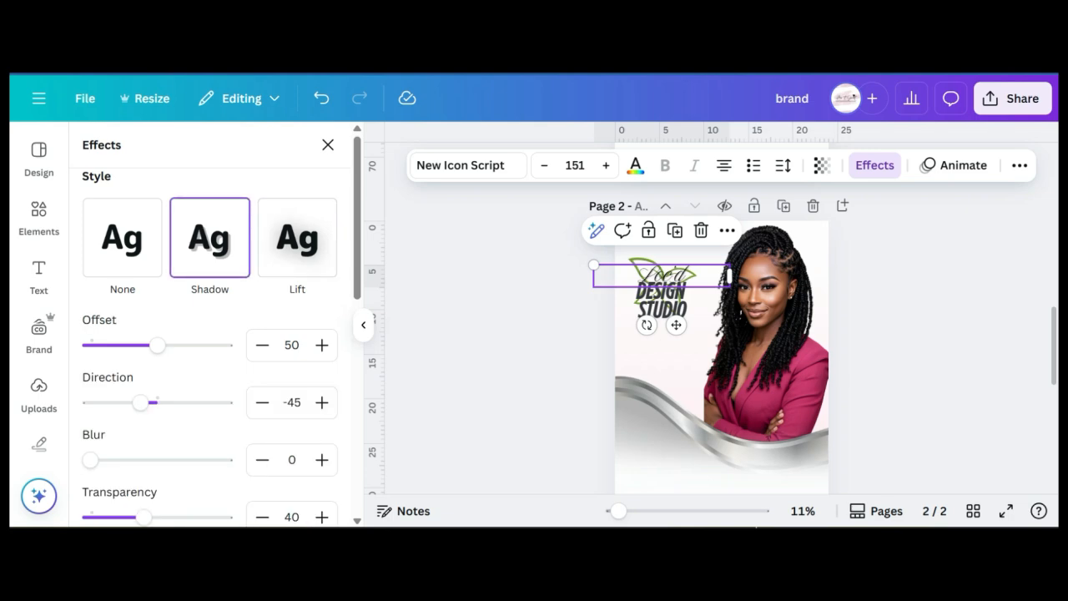
{"action": "left_click", "coordinate": [297, 237]}
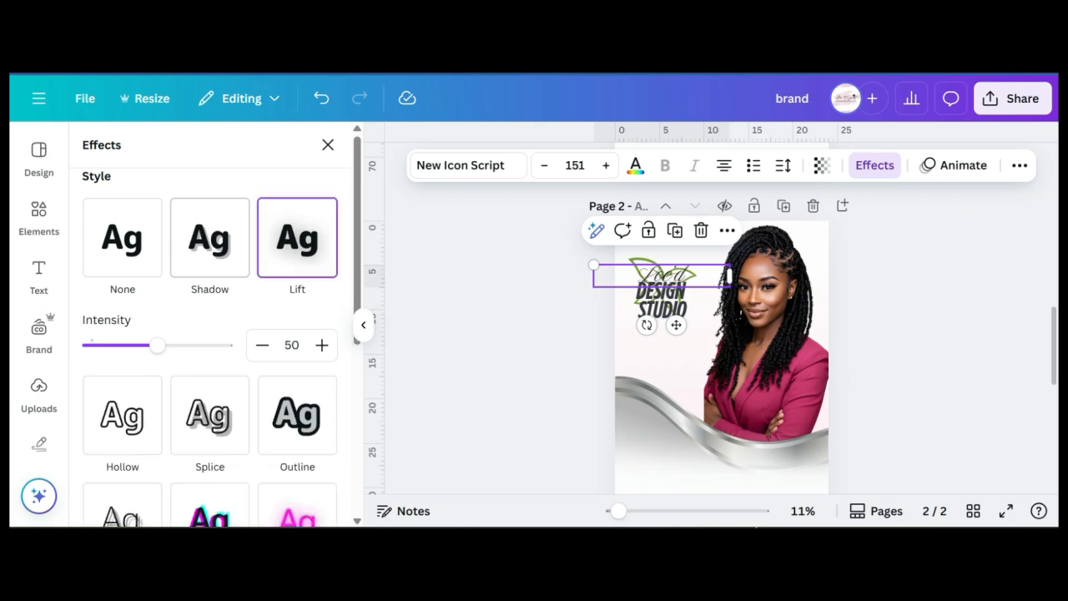
{"action": "left_click", "coordinate": [297, 414]}
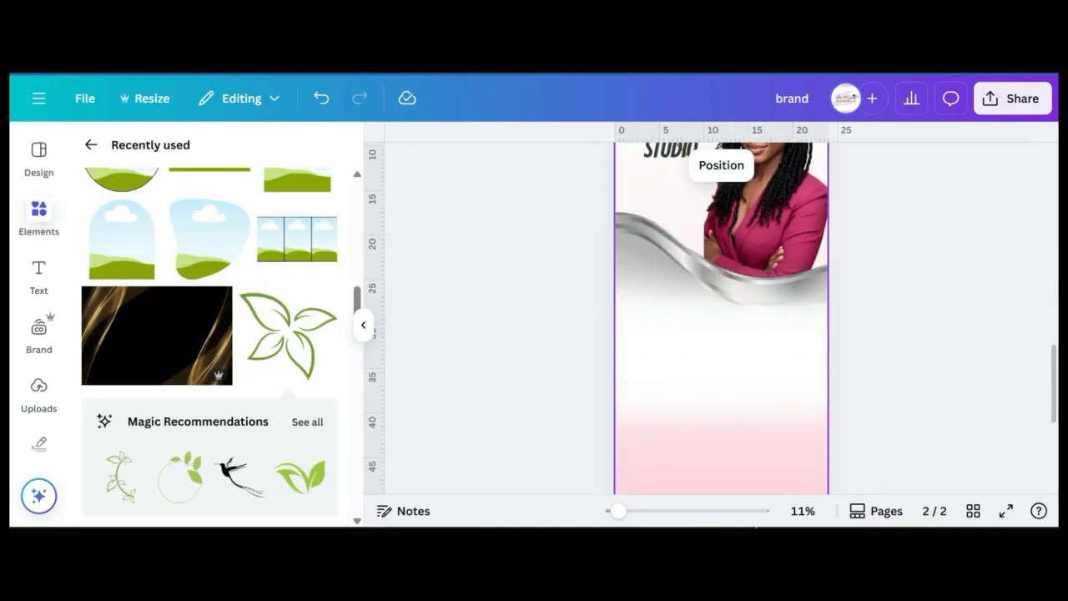
Step: Move the circular frame below the silver wave to the banner's left edge and make it slightly smaller
{"action": "scroll", "coordinate": [721, 317], "scroll_direction": "down", "scroll_amount": 5}
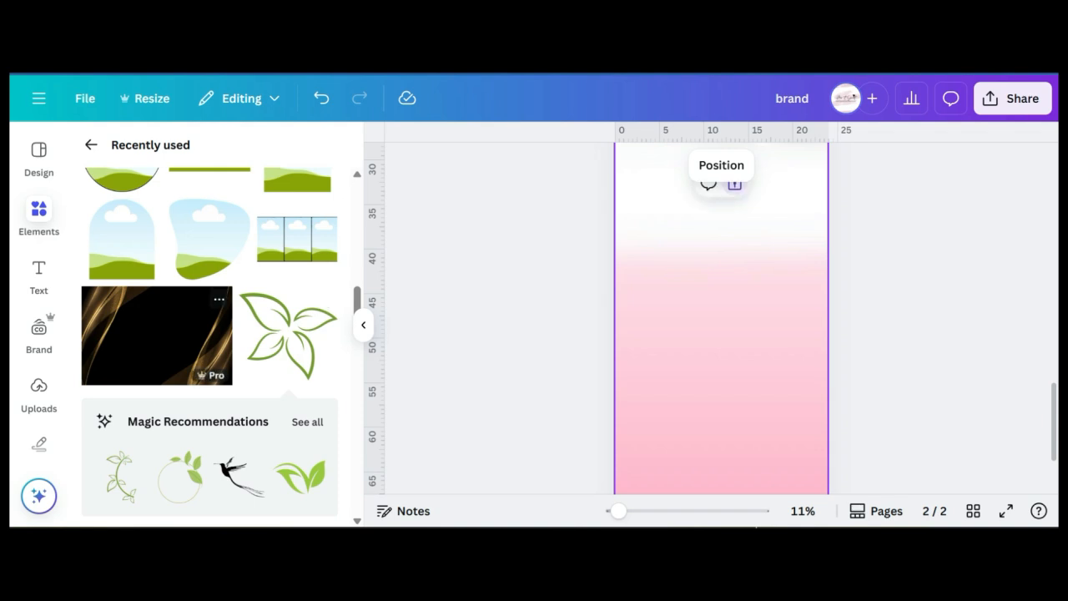
{"action": "scroll", "coordinate": [209, 342], "scroll_direction": "up", "scroll_amount": 5}
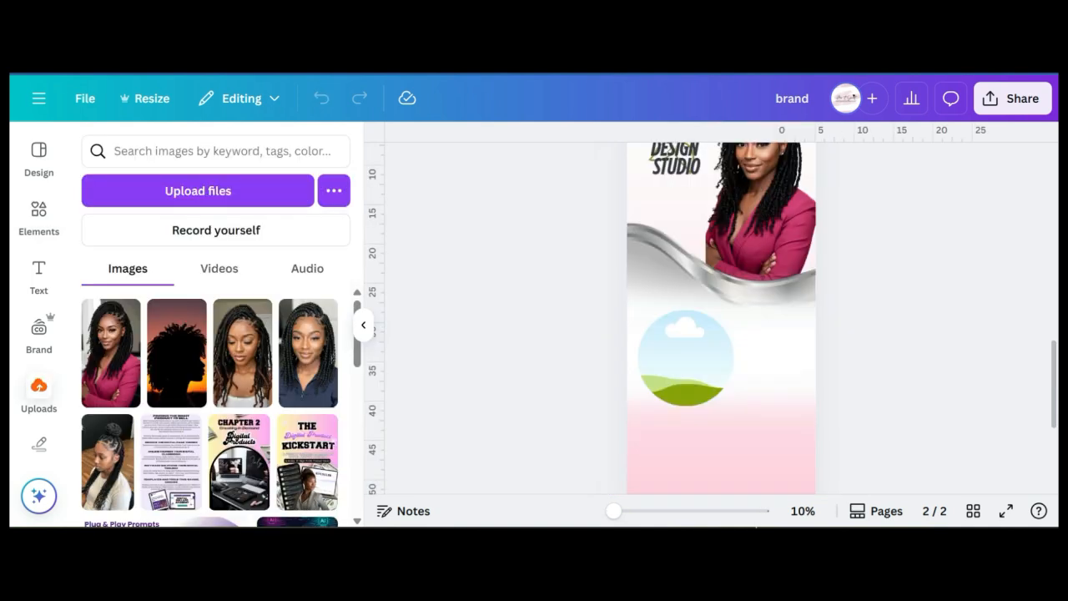
{"action": "left_click", "coordinate": [686, 357]}
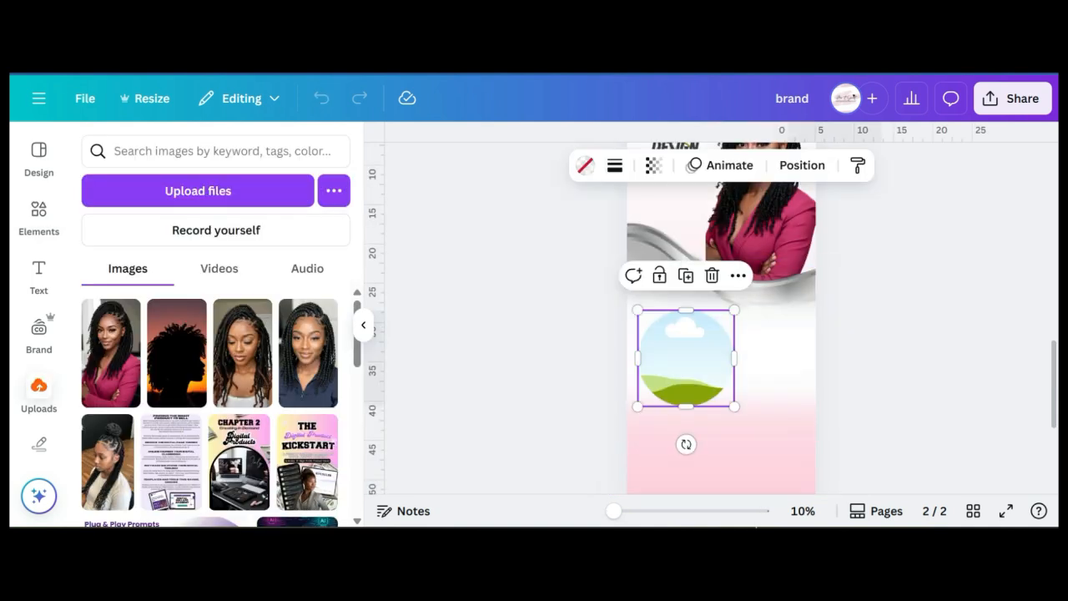
{"action": "left_click_drag", "start_coordinate": [686, 358], "coordinate": [676, 360]}
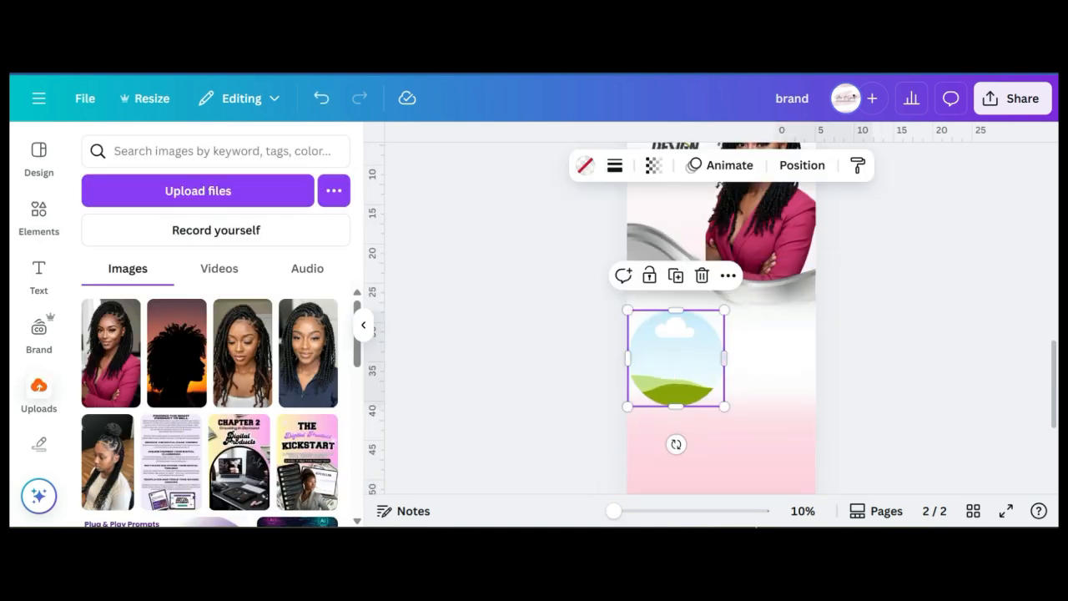
{"action": "left_click_drag", "start_coordinate": [725, 406], "coordinate": [715, 398]}
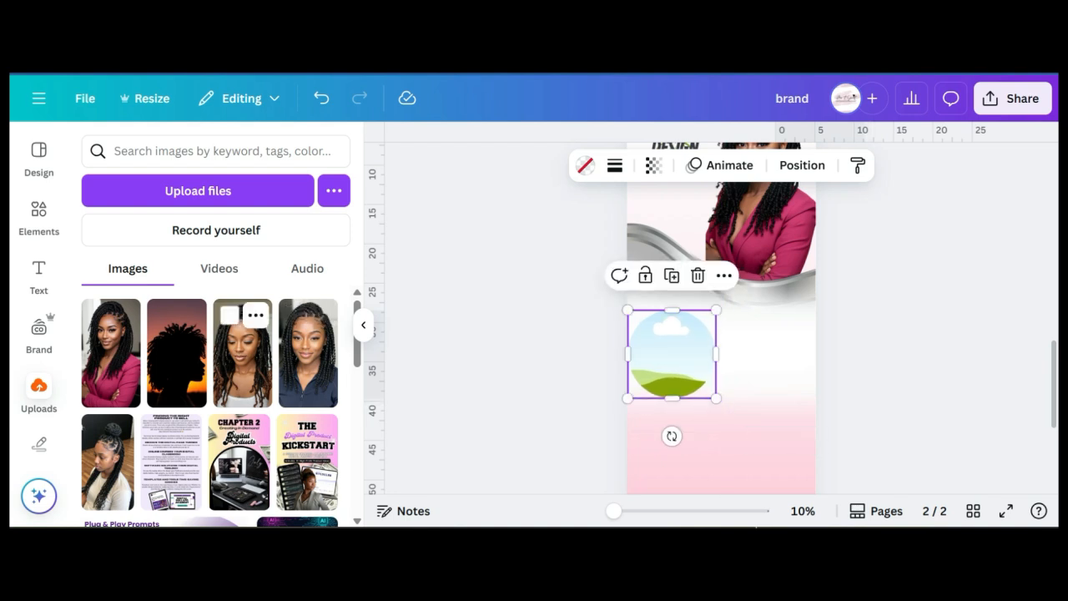
Step: Fill the circular frame with the uploaded photo of the braided high bun and shift the photo slightly upward in its crop
{"action": "left_click_drag", "start_coordinate": [106, 461], "coordinate": [671, 382]}
{"action": "double_click", "coordinate": [671, 353]}
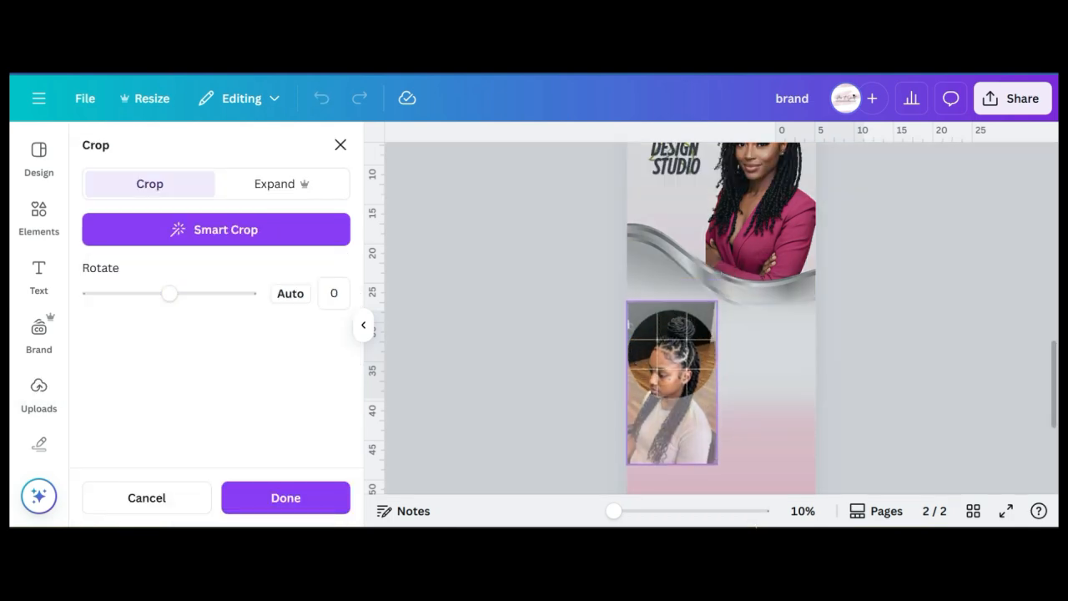
{"action": "key", "text": "Return"}
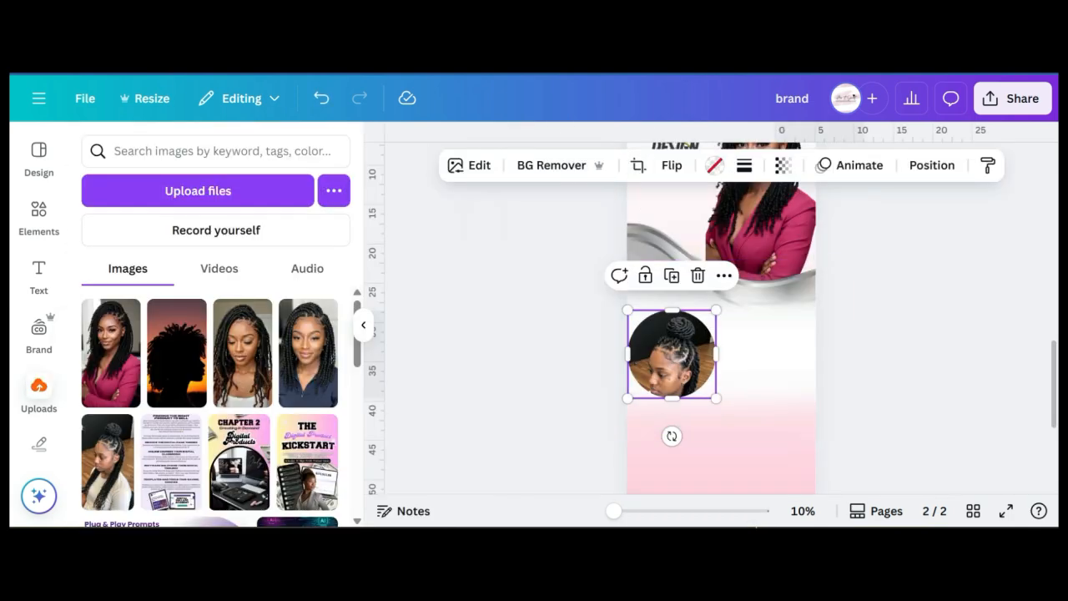
{"action": "double_click", "coordinate": [671, 353]}
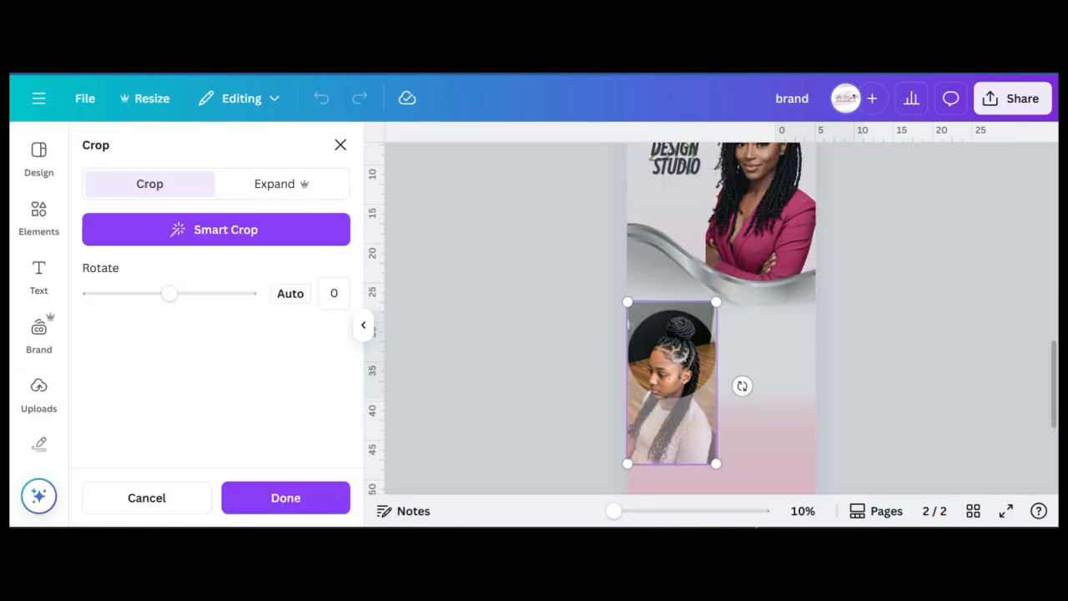
{"action": "left_click_drag", "start_coordinate": [672, 354], "coordinate": [672, 347]}
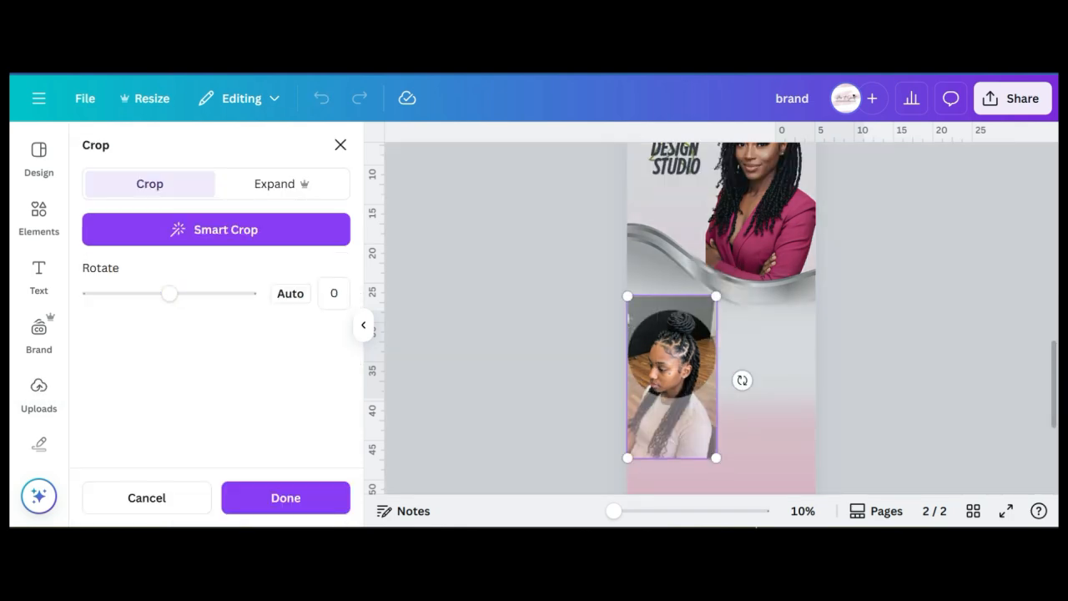
{"action": "key", "text": "Return"}
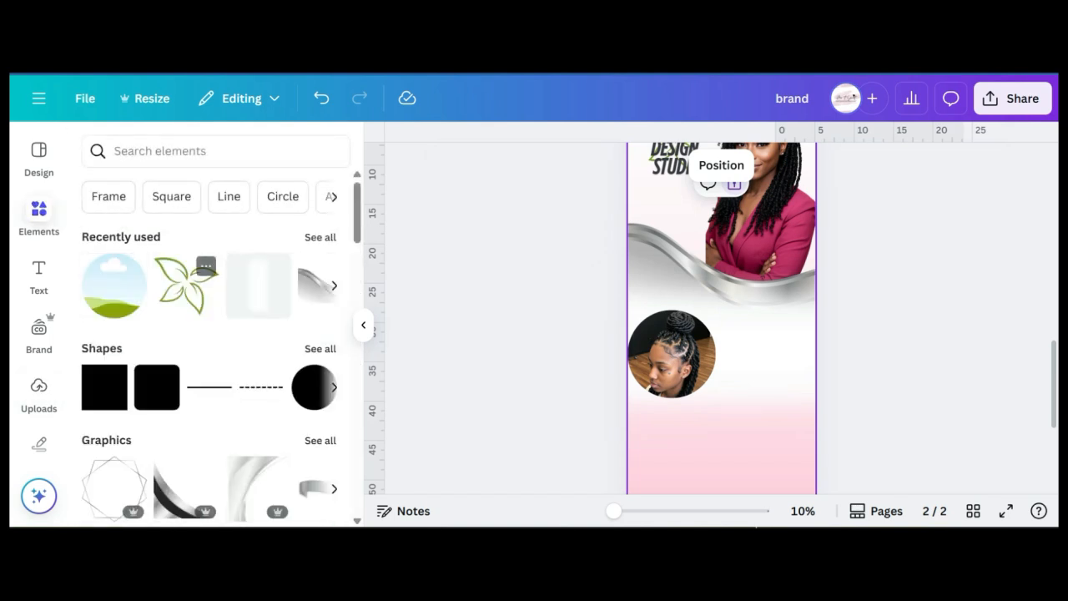
Step: Add two circular frames matching the photo circle's size, placing one beside it and the other centred below the pair
{"action": "left_click", "coordinate": [113, 286]}
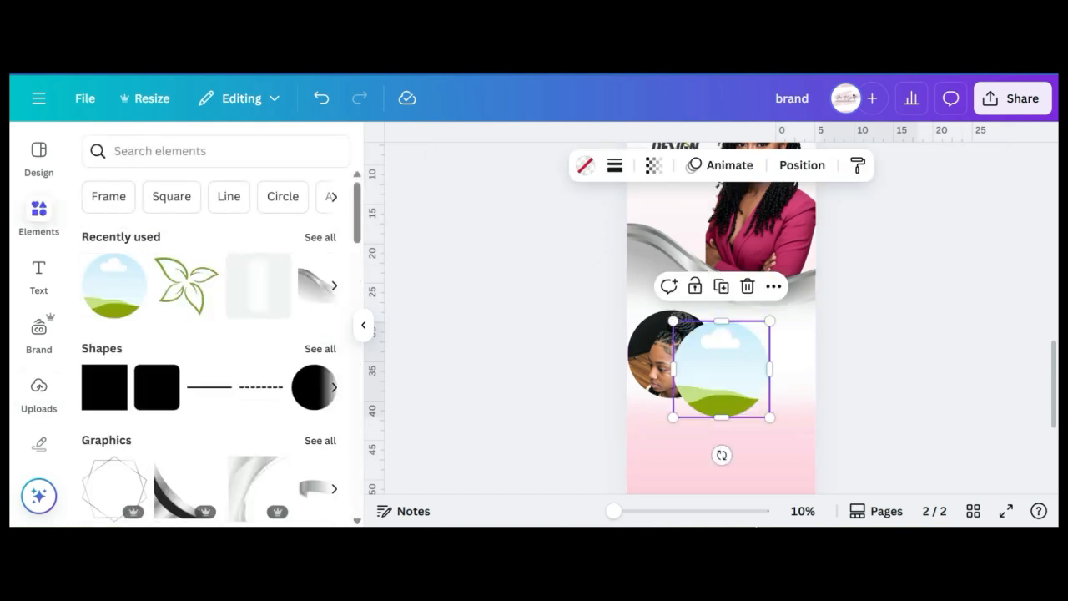
{"action": "left_click_drag", "start_coordinate": [722, 368], "coordinate": [675, 353]}
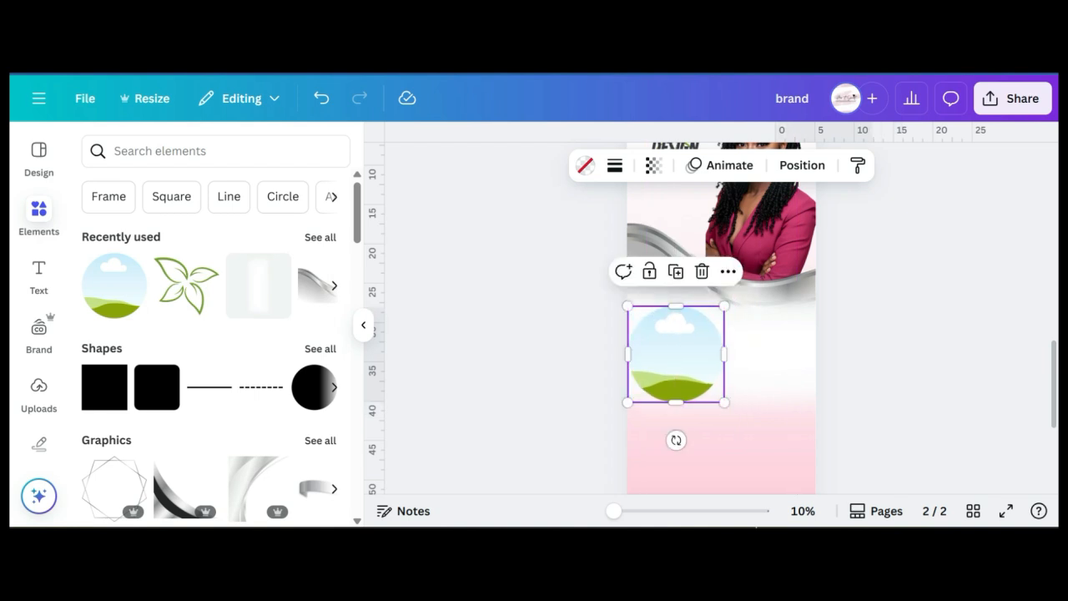
{"action": "mouse_move", "coordinate": [724, 402]}
{"action": "left_mouse_down"}
{"action": "mouse_move", "coordinate": [710, 387]}
{"action": "mouse_move", "coordinate": [716, 394]}
{"action": "left_mouse_up"}
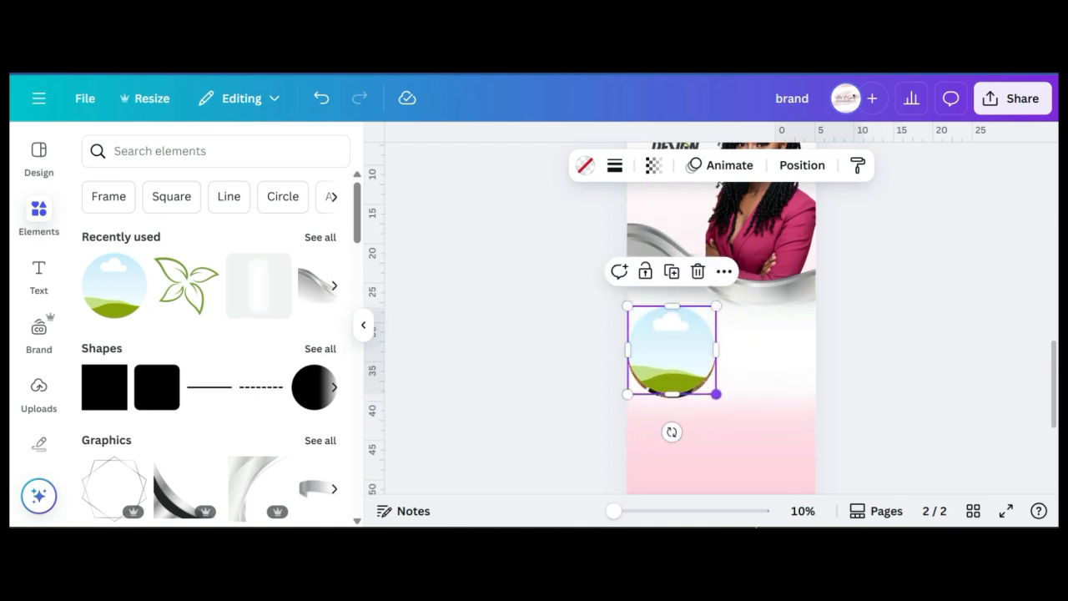
{"action": "left_click_drag", "start_coordinate": [672, 351], "coordinate": [670, 355]}
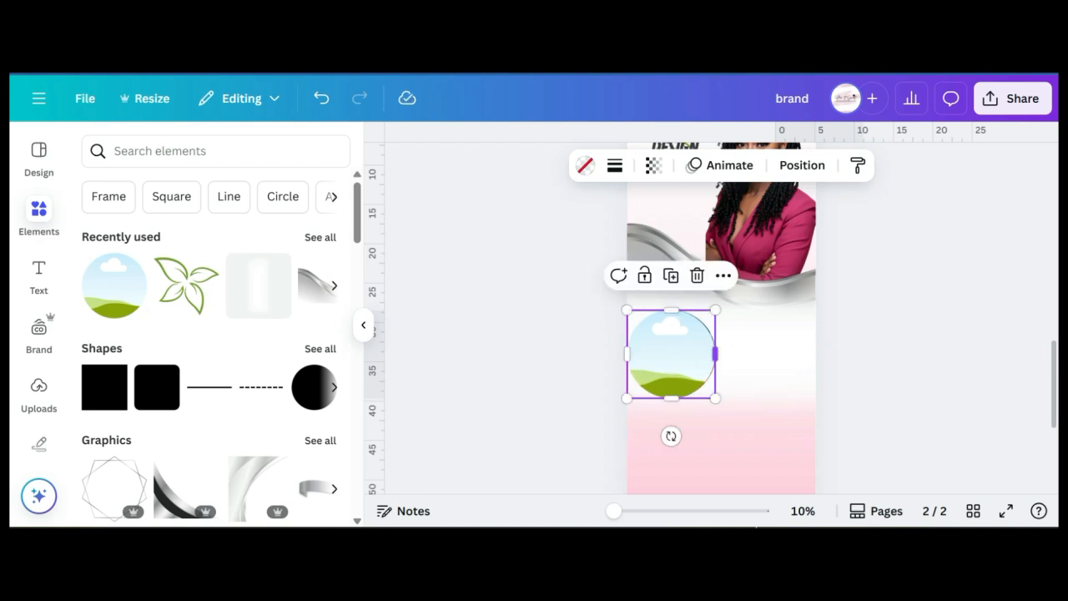
{"action": "left_click_drag", "start_coordinate": [715, 310], "coordinate": [716, 307]}
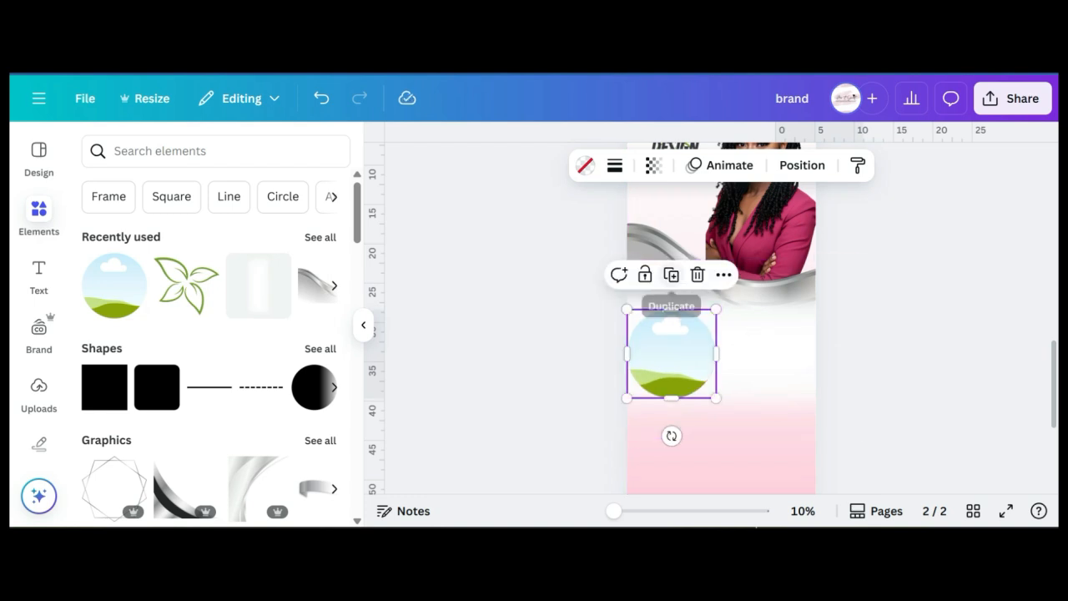
{"action": "left_click_drag", "start_coordinate": [672, 354], "coordinate": [716, 442]}
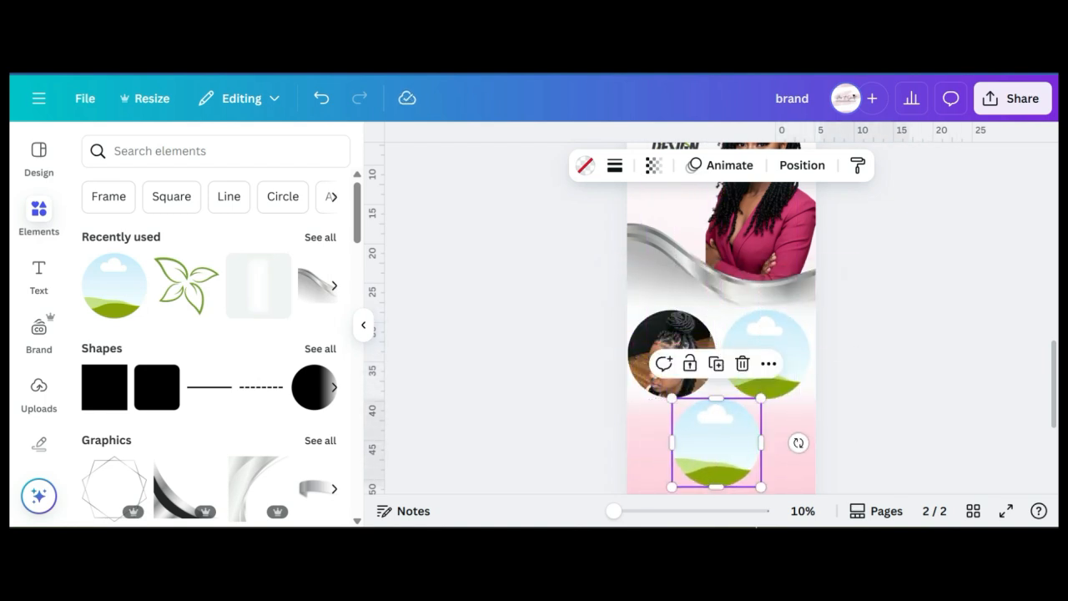
Step: Replace the photo in the left circle with the uploaded navy-shirt portrait and shift it slightly upward in its crop
{"action": "left_click", "coordinate": [39, 390]}
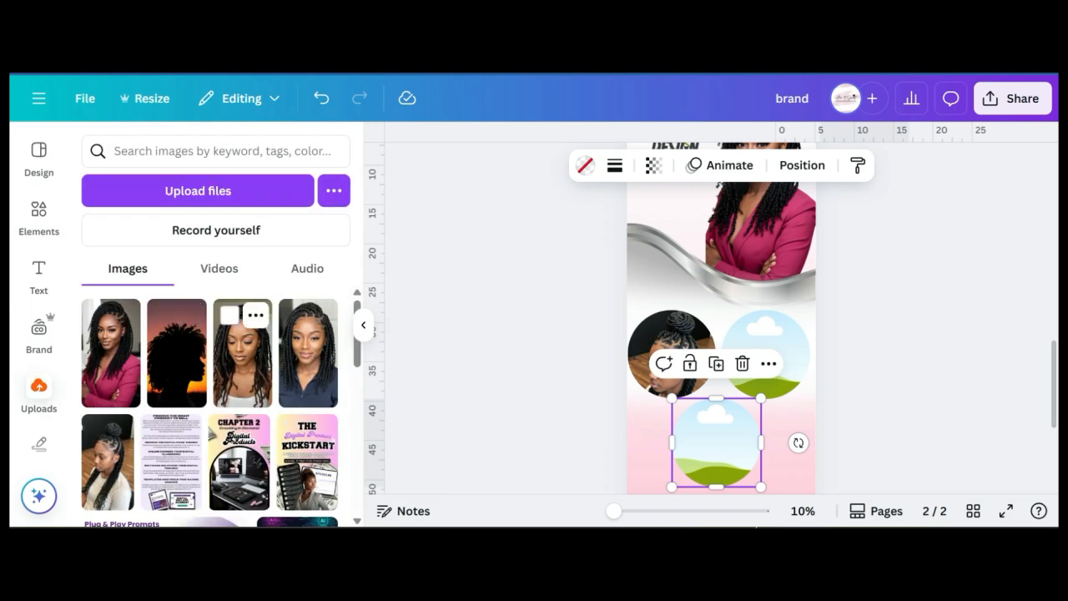
{"action": "left_click_drag", "start_coordinate": [308, 352], "coordinate": [672, 386]}
{"action": "double_click", "coordinate": [672, 350]}
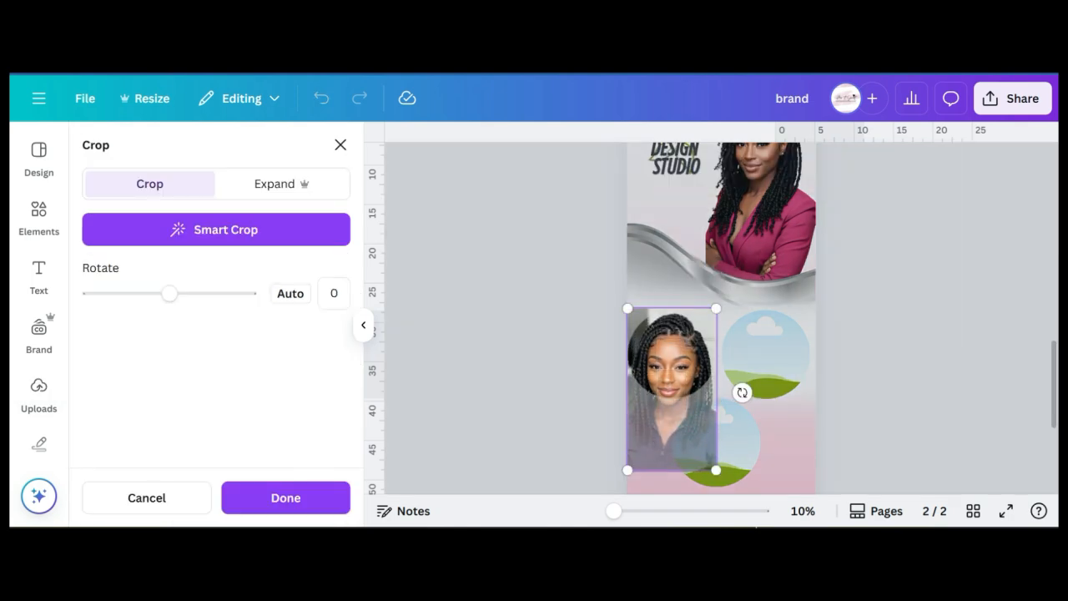
{"action": "left_click", "coordinate": [286, 498]}
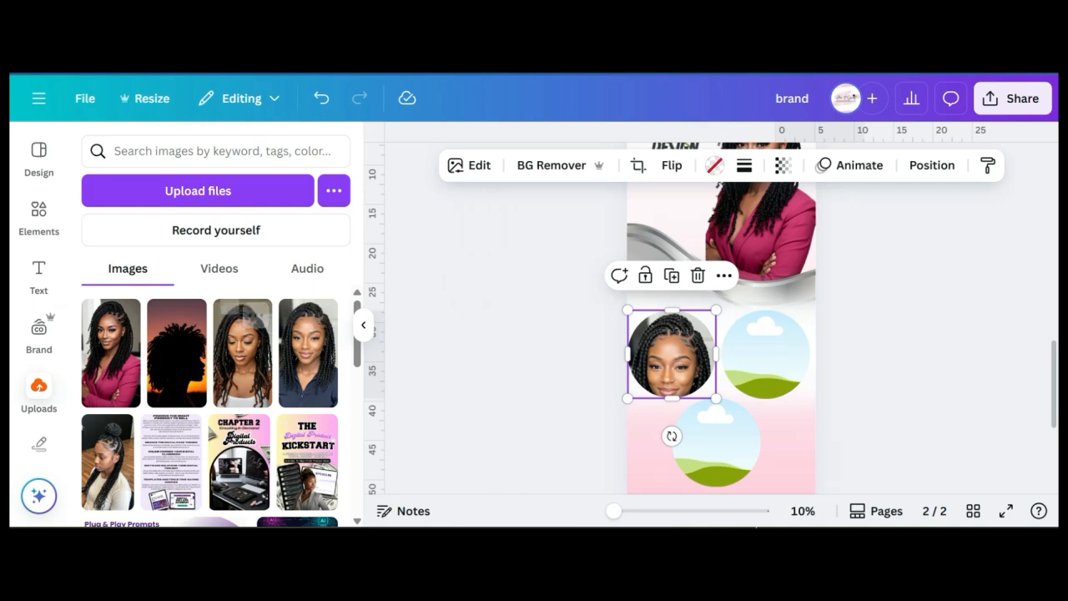
{"action": "double_click", "coordinate": [672, 354]}
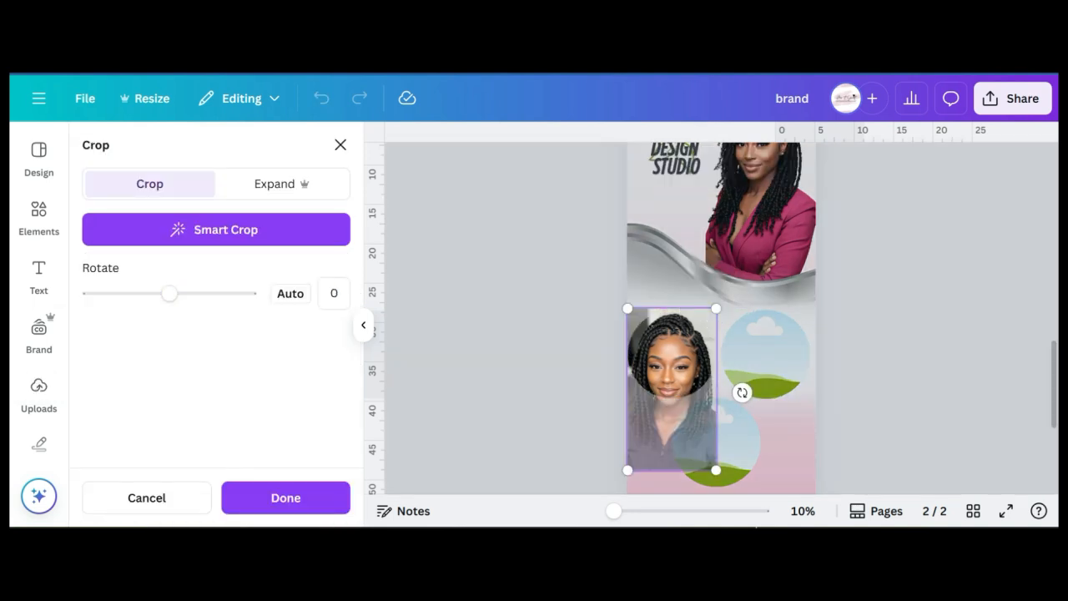
{"action": "left_click_drag", "start_coordinate": [671, 356], "coordinate": [671, 349]}
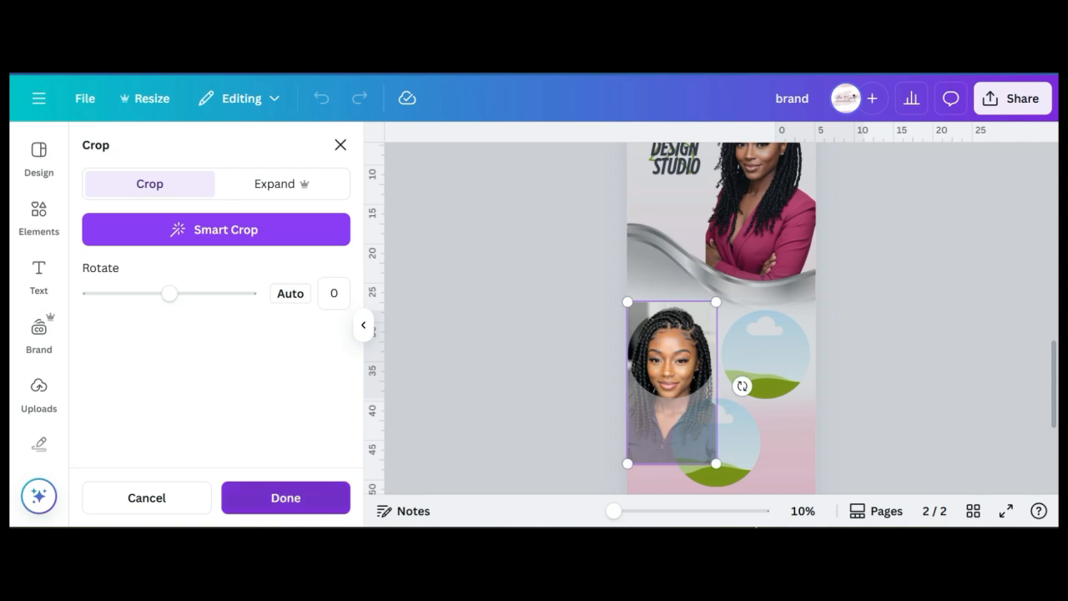
{"action": "left_click", "coordinate": [285, 497]}
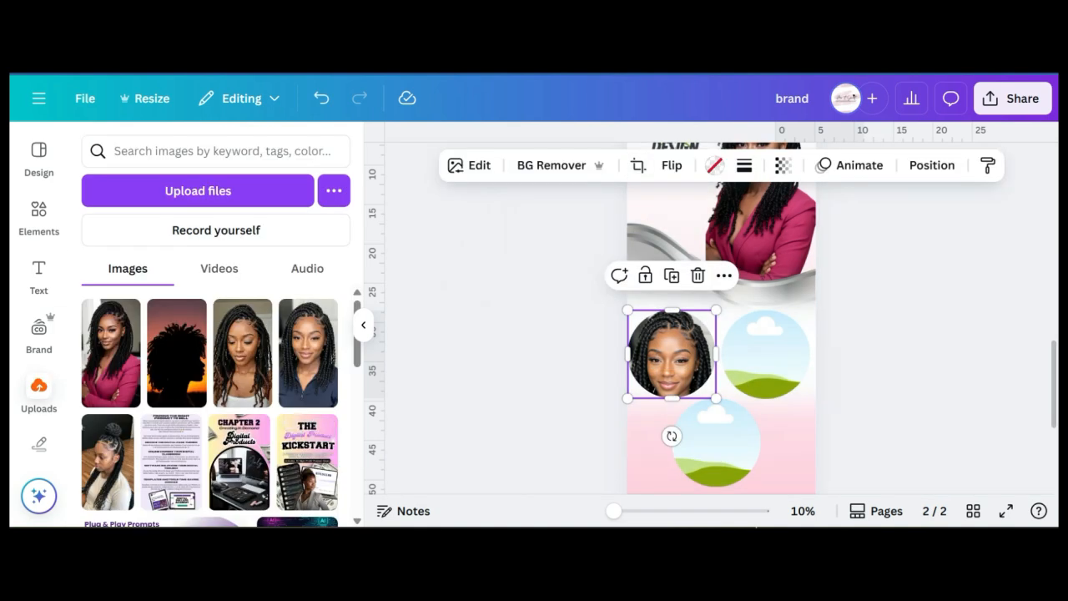
Step: Fill the lower centre circular frame with the uploaded portrait of the woman looking down in a white top, keeping its default crop
{"action": "left_click_drag", "start_coordinate": [242, 354], "coordinate": [716, 442]}
{"action": "double_click", "coordinate": [716, 442]}
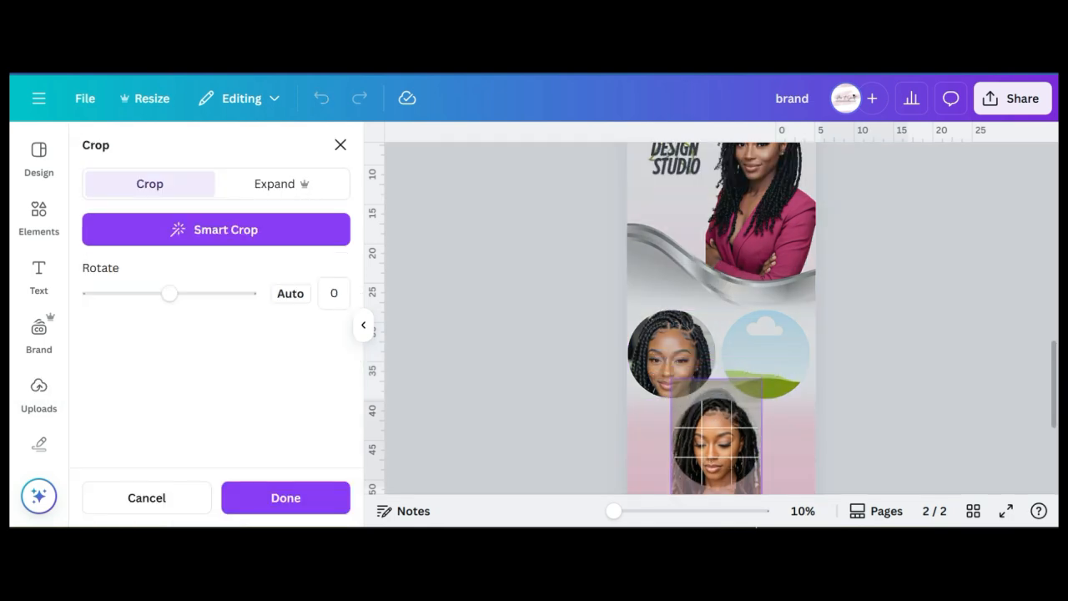
{"action": "left_click", "coordinate": [285, 497]}
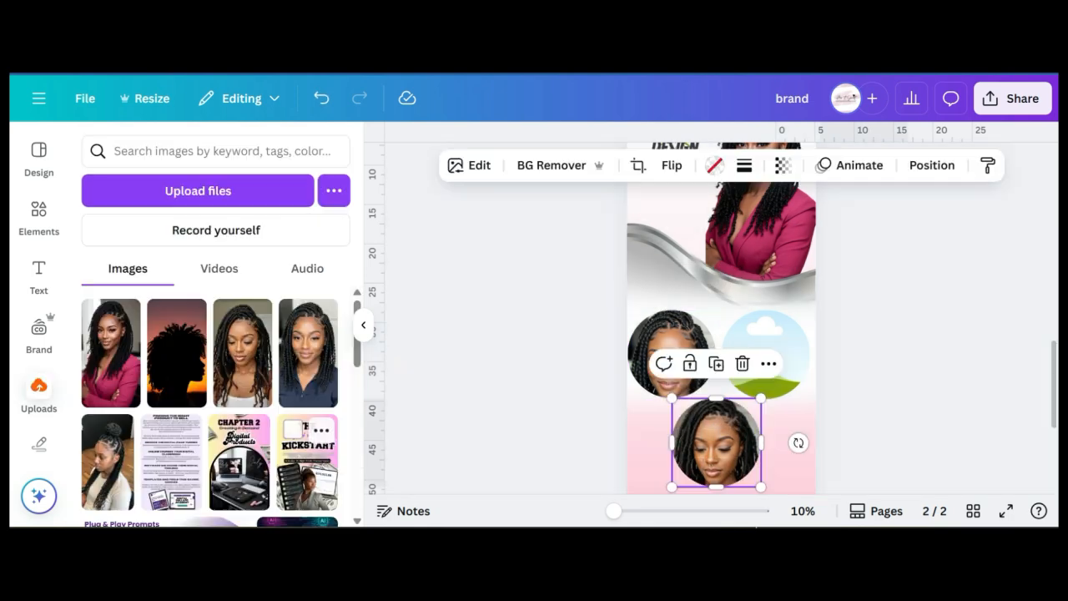
Step: Fill the empty circular frame beside the navy-shirt portrait with the uploaded braided high bun photo and accept its crop
{"action": "left_click_drag", "start_coordinate": [106, 461], "coordinate": [761, 373]}
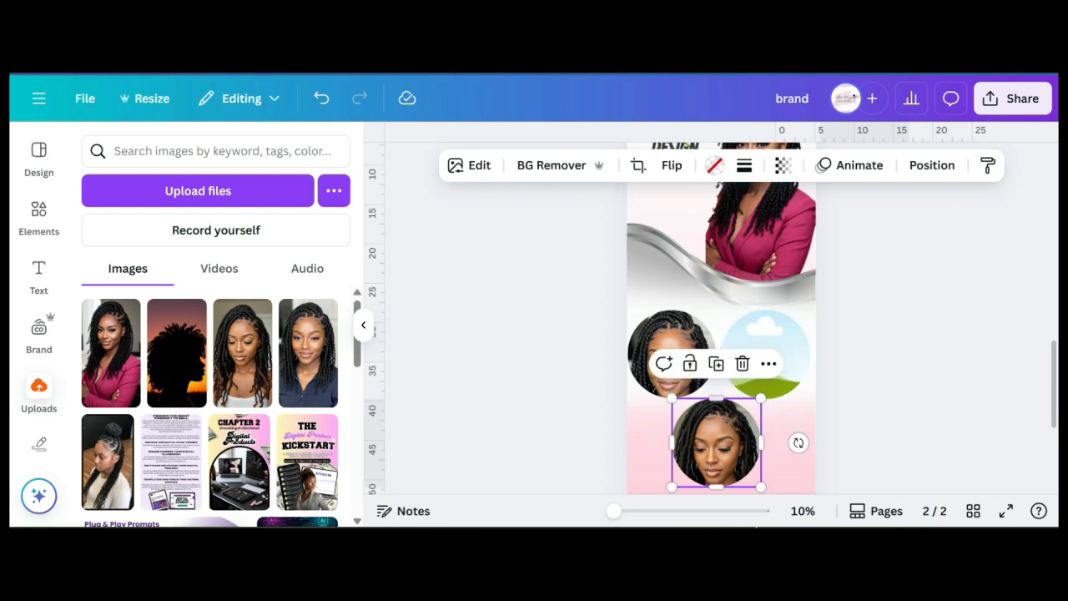
{"action": "left_click_drag", "start_coordinate": [107, 459], "coordinate": [773, 409]}
{"action": "double_click", "coordinate": [773, 384]}
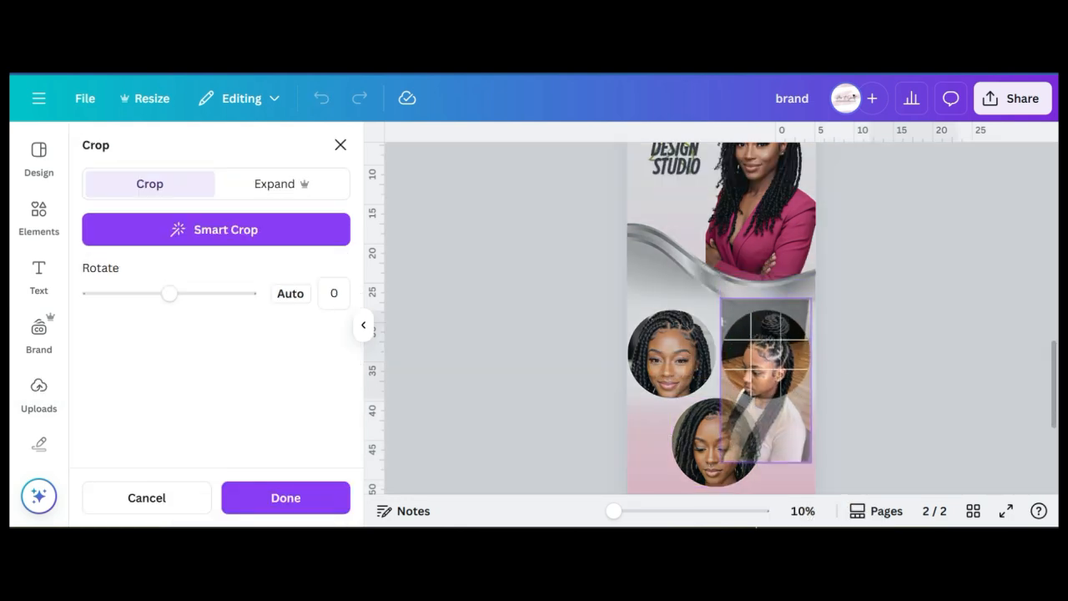
{"action": "key", "text": "Return"}
Step: Move the three circular photos lower on the banner, keeping two side by side above the centred one
{"action": "scroll", "coordinate": [751, 351], "scroll_direction": "down", "scroll_amount": 1}
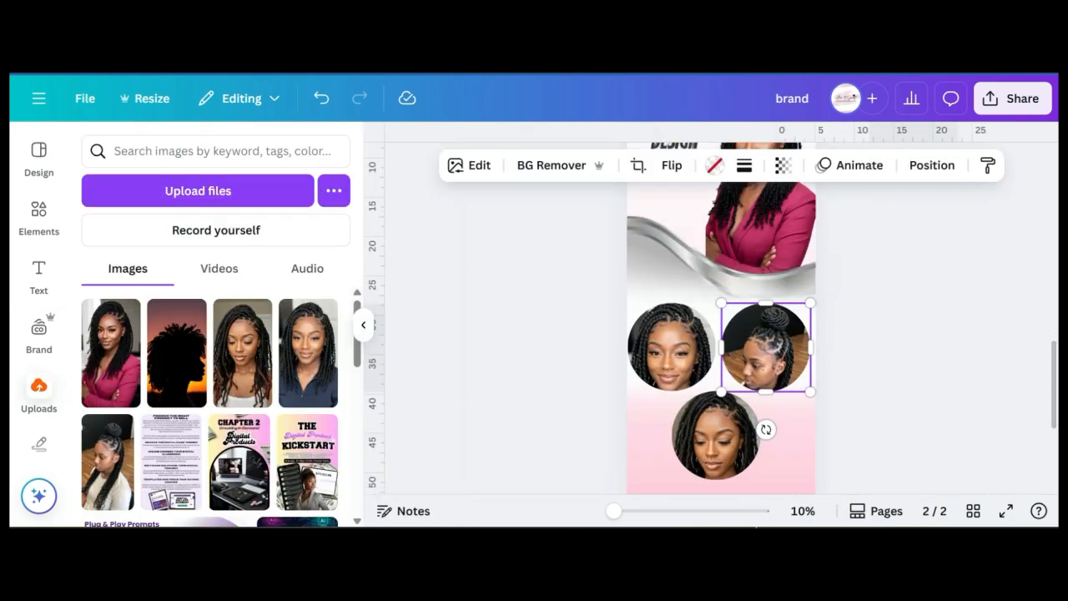
{"action": "scroll", "coordinate": [750, 350], "scroll_direction": "down", "scroll_amount": 1}
{"action": "scroll", "coordinate": [721, 334], "scroll_direction": "up", "scroll_amount": 3}
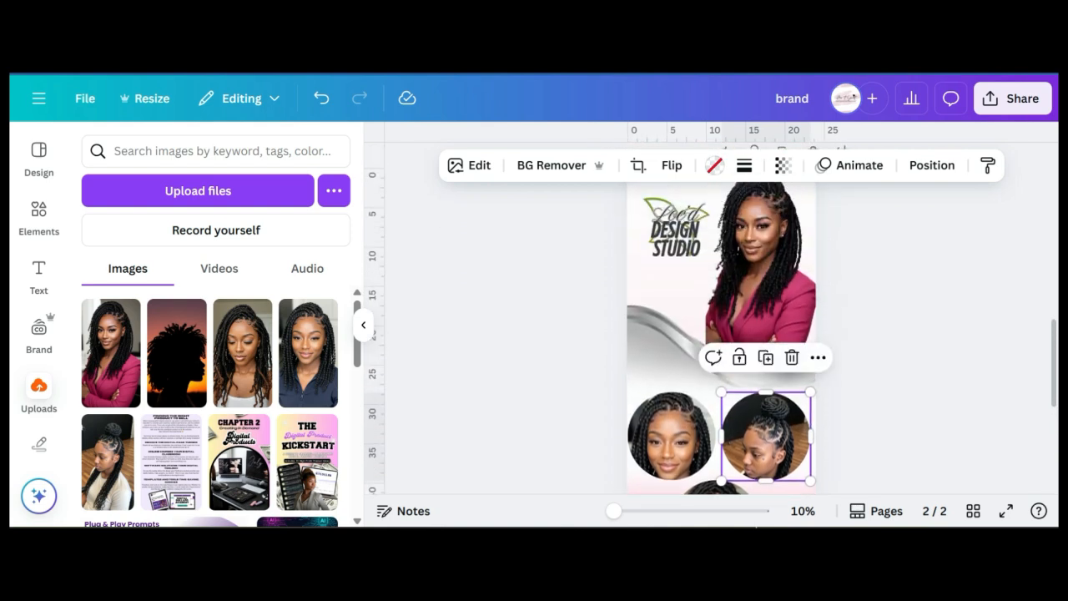
{"action": "scroll", "coordinate": [721, 333], "scroll_direction": "down", "scroll_amount": 2}
{"action": "left_click", "coordinate": [715, 360]}
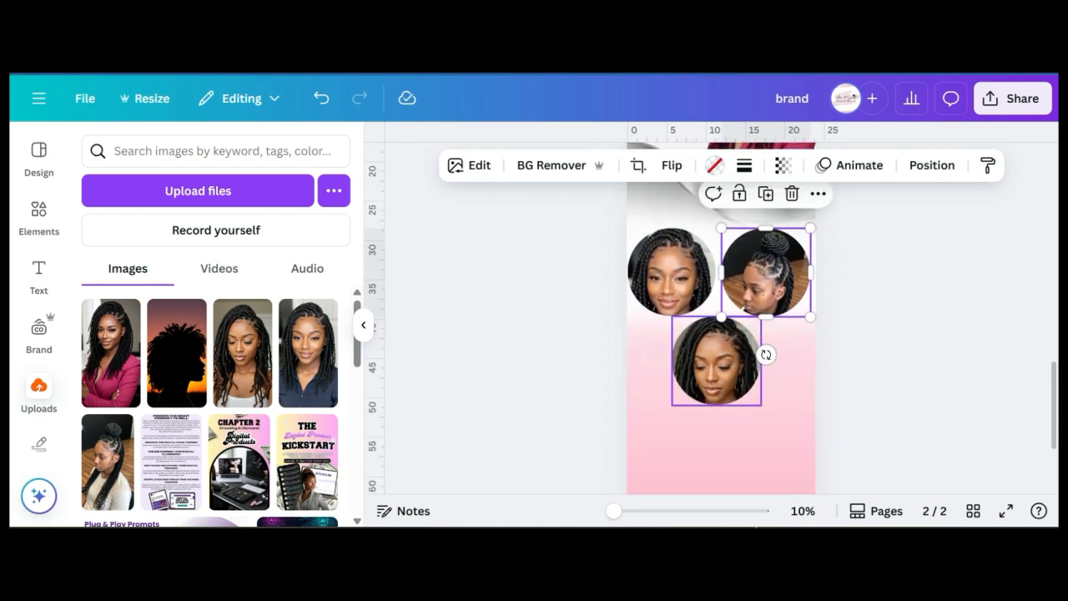
{"action": "left_click_drag", "start_coordinate": [715, 361], "coordinate": [715, 400]}
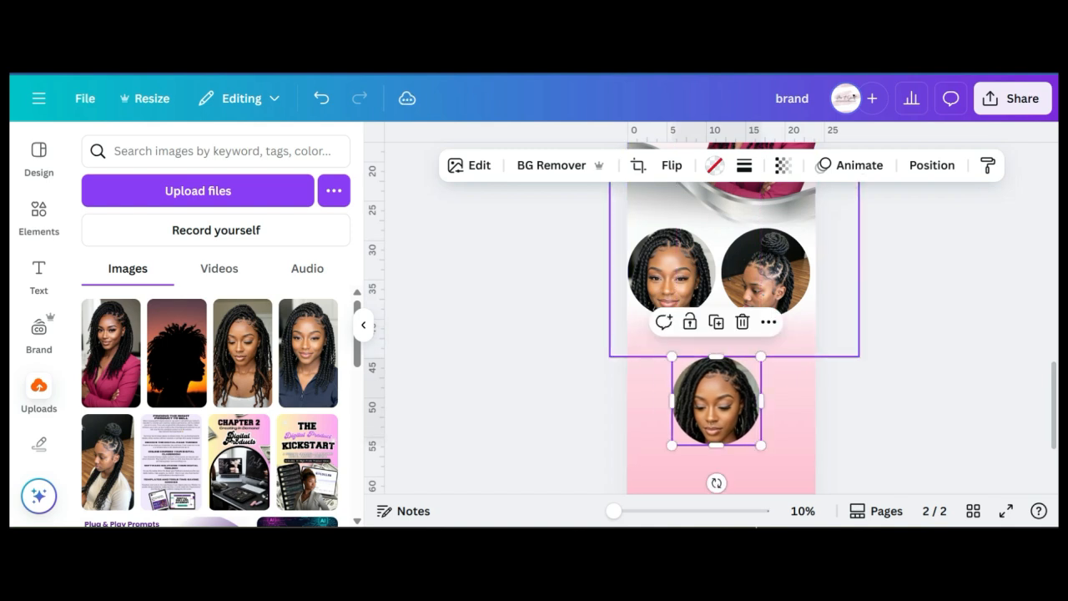
{"action": "left_click_drag", "start_coordinate": [765, 272], "coordinate": [765, 311]}
{"action": "left_click_drag", "start_coordinate": [670, 271], "coordinate": [721, 337]}
{"action": "scroll", "coordinate": [720, 333], "scroll_direction": "down", "scroll_amount": 2}
{"action": "left_click_drag", "start_coordinate": [765, 228], "coordinate": [771, 230]}
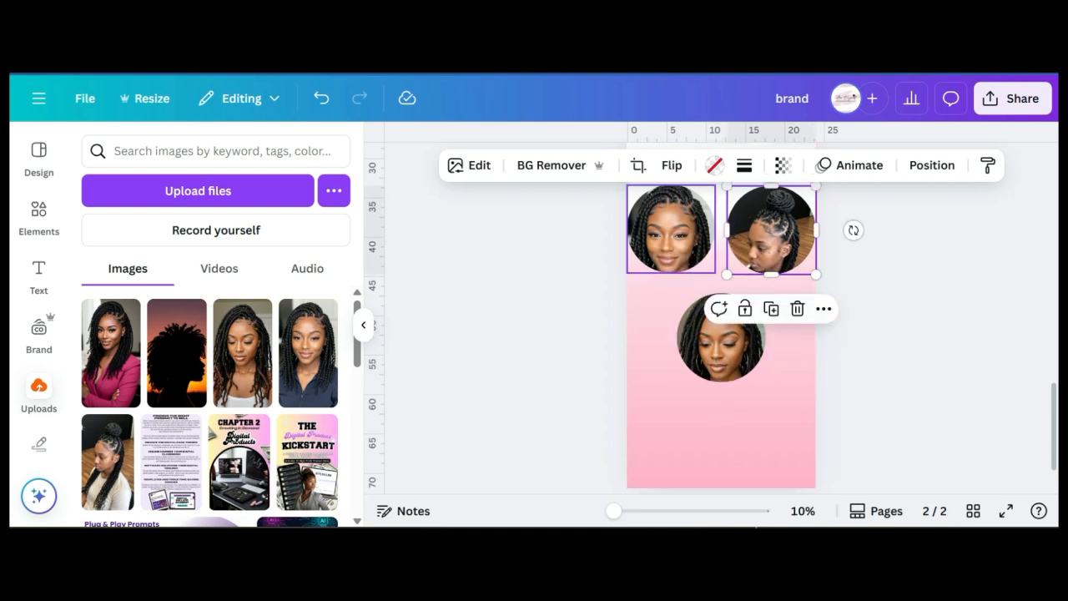
{"action": "left_click_drag", "start_coordinate": [671, 229], "coordinate": [676, 250]}
{"action": "left_click_drag", "start_coordinate": [756, 249], "coordinate": [757, 268]}
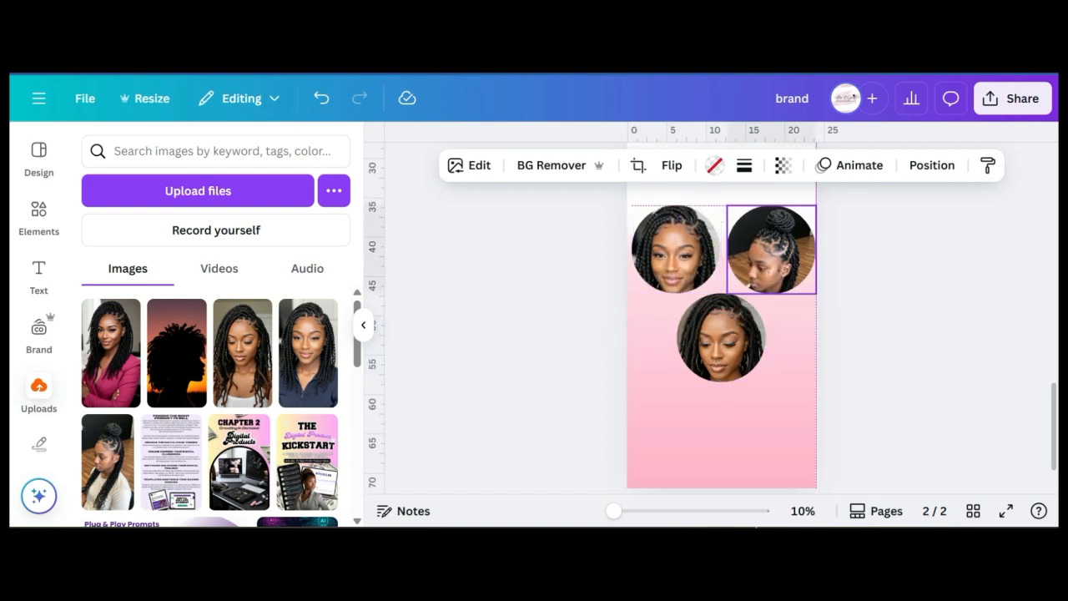
{"action": "left_click", "coordinate": [675, 250]}
{"action": "left_click_drag", "start_coordinate": [676, 249], "coordinate": [676, 255]}
{"action": "scroll", "coordinate": [724, 267], "scroll_direction": "up", "scroll_amount": 1}
Step: Add the "Join the CELEBRATION!" text combination above the circular photos, reworded as "Book Your APPOINTMENT" in green and dark grey
{"action": "left_click", "coordinate": [724, 259]}
{"action": "left_click", "coordinate": [38, 275]}
{"action": "scroll", "coordinate": [275, 450], "scroll_direction": "down", "scroll_amount": 5}
{"action": "scroll", "coordinate": [275, 450], "scroll_direction": "down", "scroll_amount": 8}
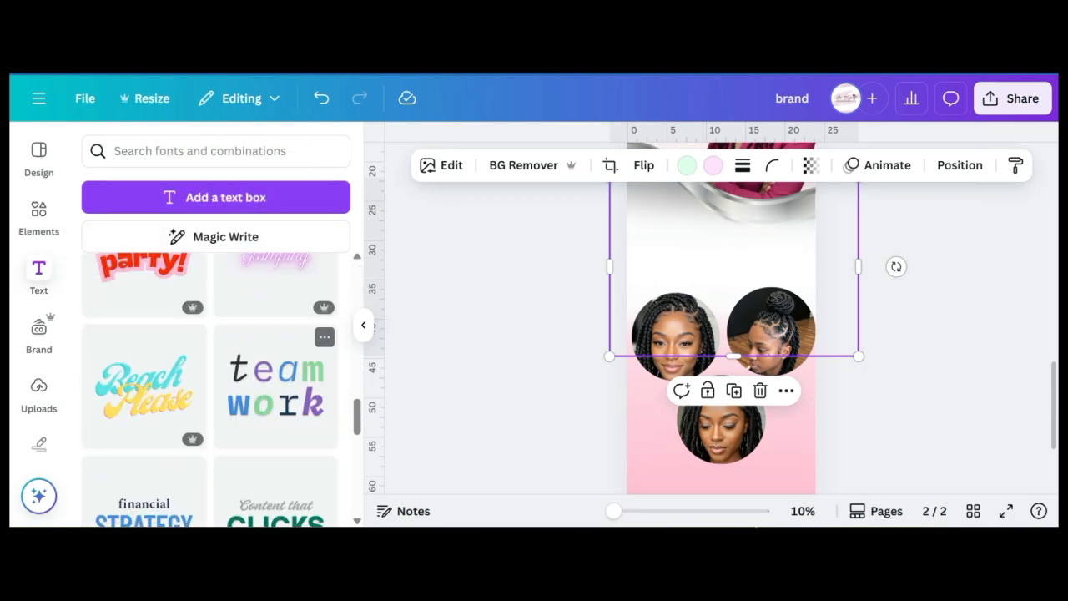
{"action": "scroll", "coordinate": [275, 376], "scroll_direction": "up", "scroll_amount": 2}
{"action": "scroll", "coordinate": [677, 392], "scroll_direction": "up", "scroll_amount": 4}
{"action": "scroll", "coordinate": [677, 392], "scroll_direction": "down", "scroll_amount": 1}
{"action": "scroll", "coordinate": [276, 325], "scroll_direction": "down", "scroll_amount": 8}
{"action": "scroll", "coordinate": [216, 384], "scroll_direction": "down", "scroll_amount": 10}
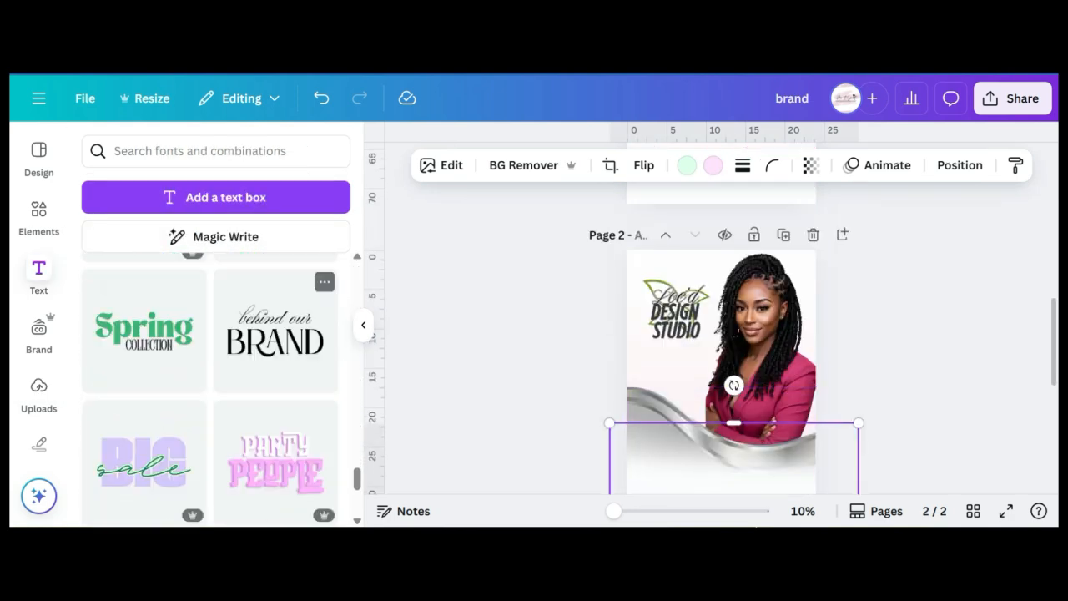
{"action": "scroll", "coordinate": [275, 434], "scroll_direction": "up", "scroll_amount": 10}
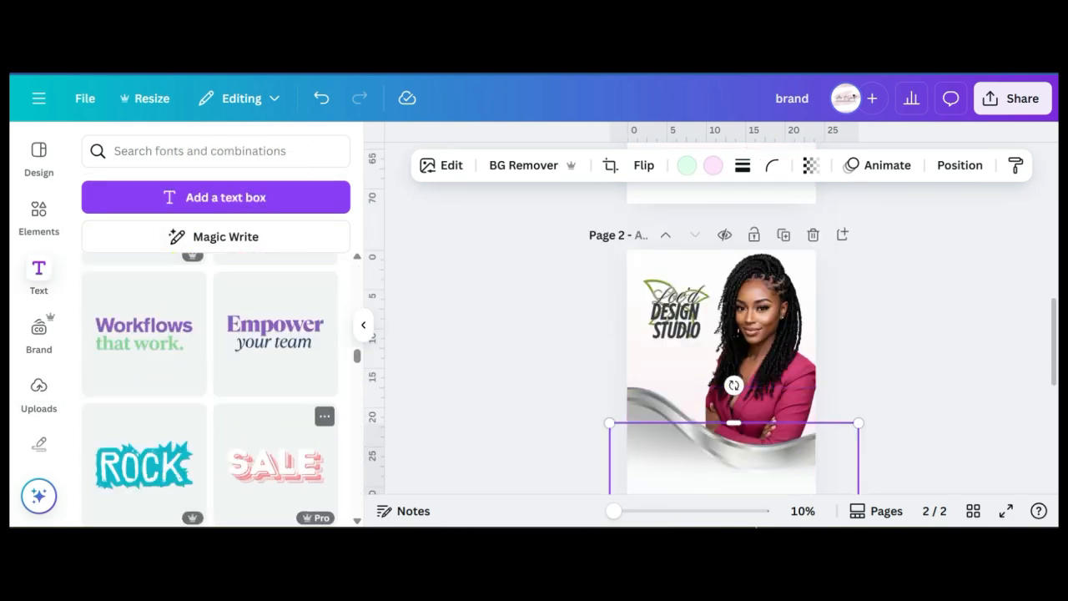
{"action": "left_click", "coordinate": [144, 447]}
{"action": "left_click_drag", "start_coordinate": [721, 350], "coordinate": [724, 338]}
{"action": "scroll", "coordinate": [723, 350], "scroll_direction": "down", "scroll_amount": 1}
{"action": "left_click", "coordinate": [679, 354]}
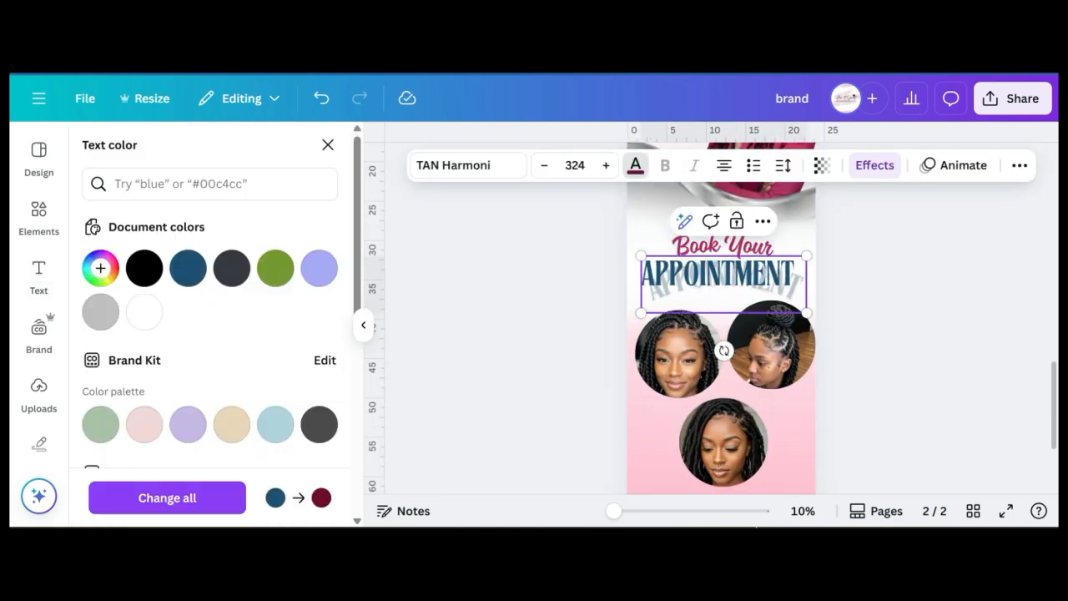
{"action": "scroll", "coordinate": [209, 376], "scroll_direction": "down", "scroll_amount": 3}
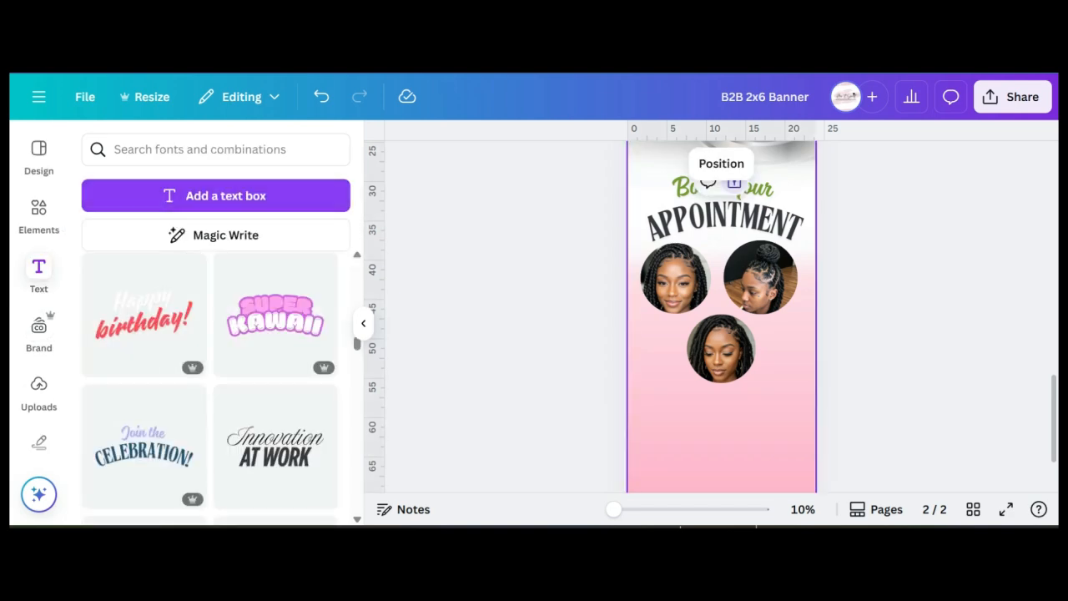
Step: Add an enlarged text box reading "BRAIDS" in Le Jour Serif below the lower centre photo
{"action": "scroll", "coordinate": [209, 384], "scroll_direction": "up", "scroll_amount": 5}
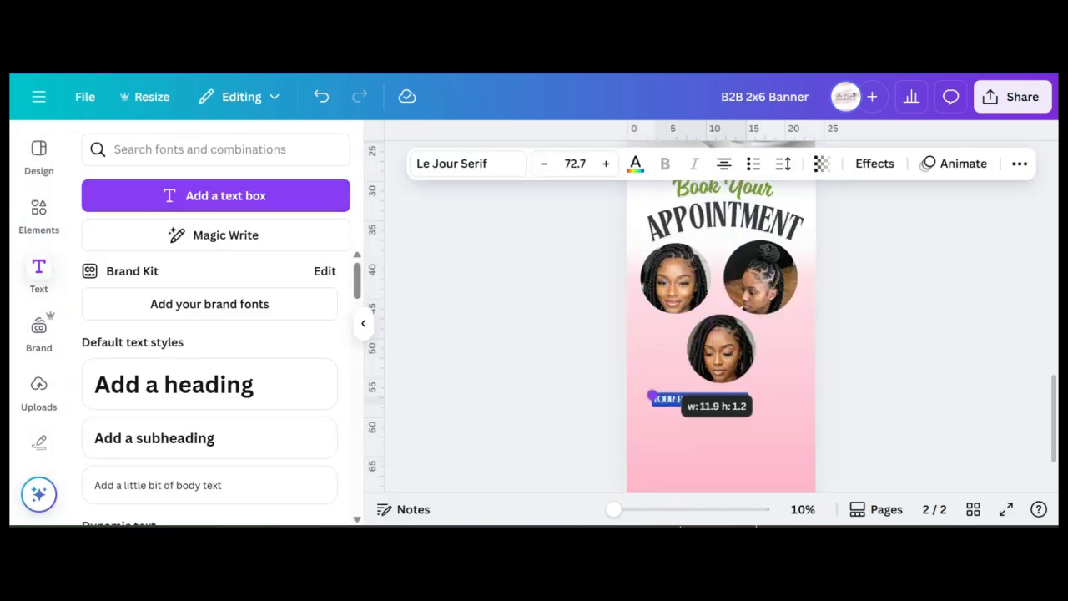
{"action": "left_click_drag", "start_coordinate": [652, 394], "coordinate": [646, 394]}
{"action": "left_click_drag", "start_coordinate": [711, 444], "coordinate": [734, 439]}
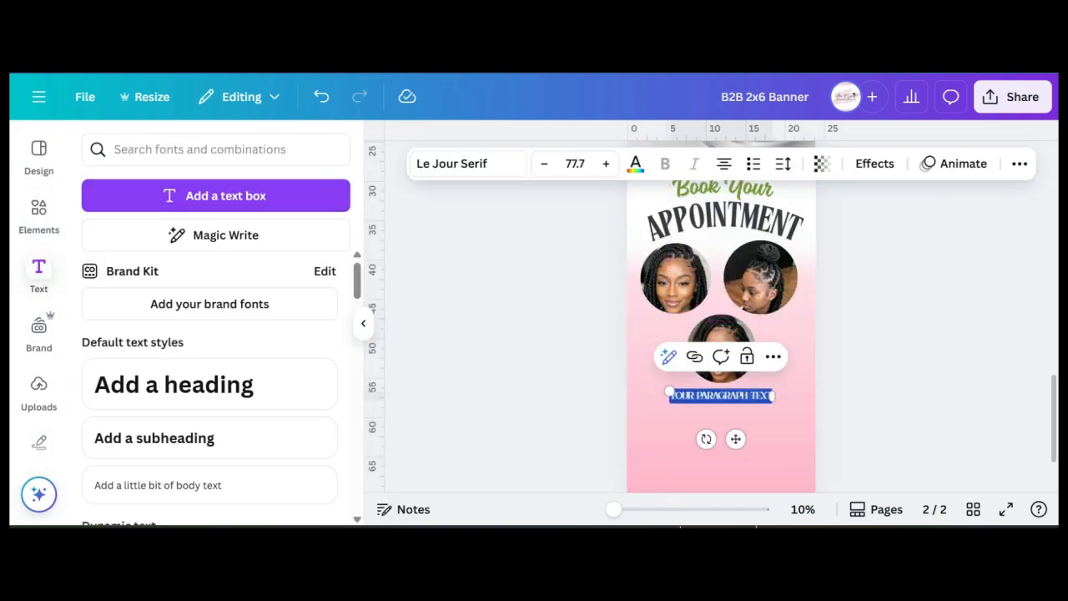
{"action": "type", "text": "BRAIDS"}
{"action": "left_click_drag", "start_coordinate": [706, 391], "coordinate": [687, 385]}
{"action": "mouse_move", "coordinate": [725, 439]}
{"action": "left_mouse_down"}
{"action": "mouse_move", "coordinate": [684, 453]}
{"action": "mouse_move", "coordinate": [744, 452]}
{"action": "mouse_move", "coordinate": [754, 478]}
{"action": "mouse_move", "coordinate": [755, 433]}
{"action": "mouse_move", "coordinate": [722, 458]}
{"action": "left_mouse_up"}
Step: Duplicate the BRAIDS label twice, rewording the copies as "RETWISTS" and "SISTERLOCS"
{"action": "key", "text": "ctrl+d"}
{"action": "scroll", "coordinate": [729, 417], "scroll_direction": "up", "scroll_amount": 1}
{"action": "double_click", "coordinate": [729, 433]}
{"action": "type", "text": "RETWISTS"}
{"action": "left_click", "coordinate": [722, 474]}
{"action": "left_click", "coordinate": [755, 433]}
{"action": "key", "text": "ctrl+d"}
{"action": "type", "text": "SISTERLOCS"}
Step: Place BRAIDS under the navy-shirt portrait, RETWISTS under the high bun photo and SISTERLOCS below the centre photo
{"action": "left_click_drag", "start_coordinate": [669, 433], "coordinate": [665, 347]}
{"action": "left_click_drag", "start_coordinate": [755, 433], "coordinate": [781, 347]}
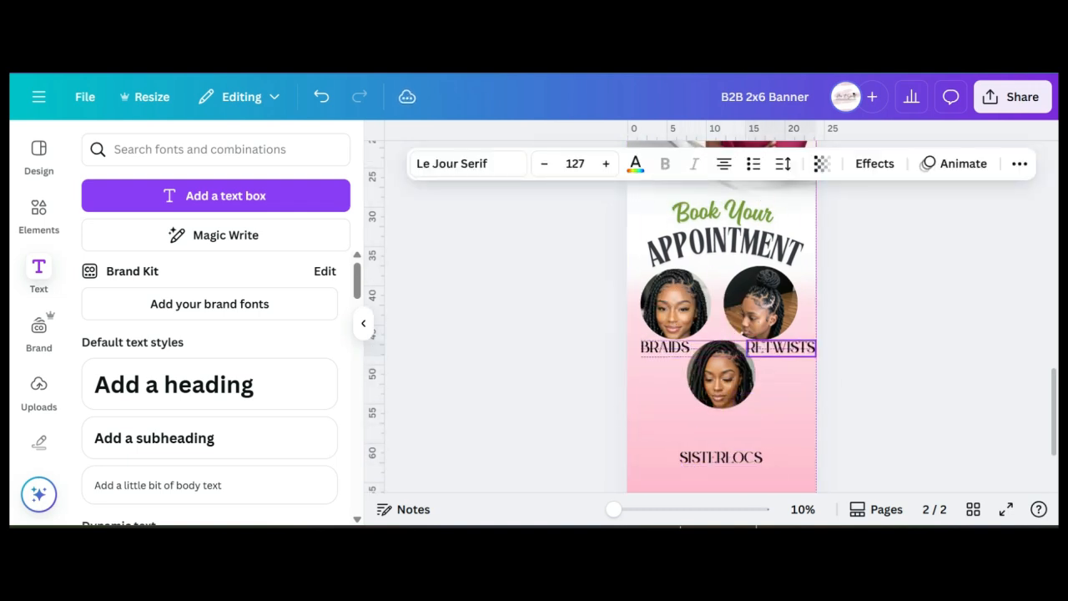
{"action": "left_click_drag", "start_coordinate": [720, 457], "coordinate": [721, 424]}
Step: Shrink the three circular photos slightly, making the high bun circle about 8.4 wide and 8.3 high
{"action": "left_click", "coordinate": [721, 374]}
{"action": "left_click", "coordinate": [676, 288]}
{"action": "left_click_drag", "start_coordinate": [641, 268], "coordinate": [645, 274]}
{"action": "left_click", "coordinate": [760, 287]}
{"action": "left_click_drag", "start_coordinate": [724, 266], "coordinate": [732, 274]}
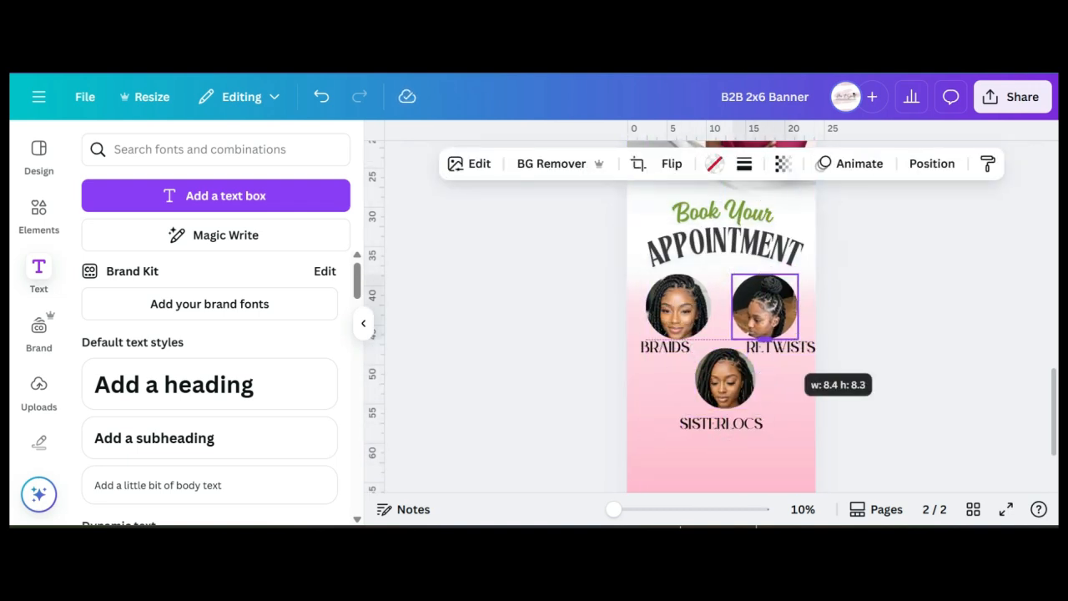
Step: Centre the BRAIDS, RETWISTS and SISTERLOCS labels beneath their circular photos, nudging the centre and high bun photos to match
{"action": "left_click_drag", "start_coordinate": [781, 347], "coordinate": [776, 347]}
{"action": "left_click_drag", "start_coordinate": [724, 378], "coordinate": [722, 378]}
{"action": "left_click_drag", "start_coordinate": [721, 423], "coordinate": [731, 426]}
{"action": "left_click_drag", "start_coordinate": [764, 306], "coordinate": [766, 306]}
{"action": "left_click_drag", "start_coordinate": [665, 347], "coordinate": [674, 347]}
{"action": "left_click_drag", "start_coordinate": [731, 426], "coordinate": [725, 425]}
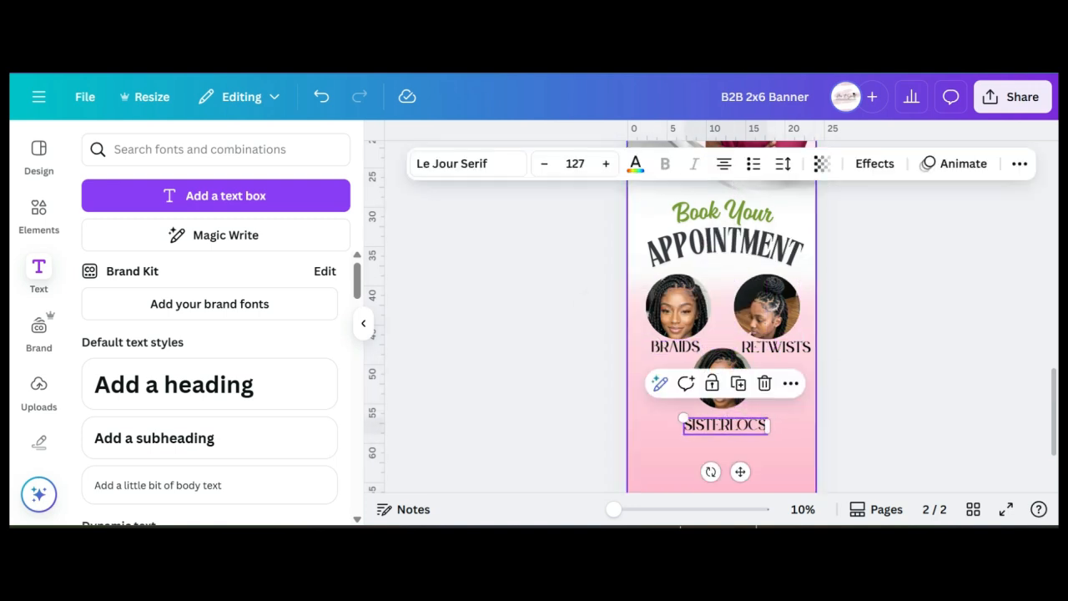
{"action": "left_click", "coordinate": [723, 456]}
{"action": "scroll", "coordinate": [723, 401], "scroll_direction": "down", "scroll_amount": 1}
{"action": "left_click", "coordinate": [216, 195]}
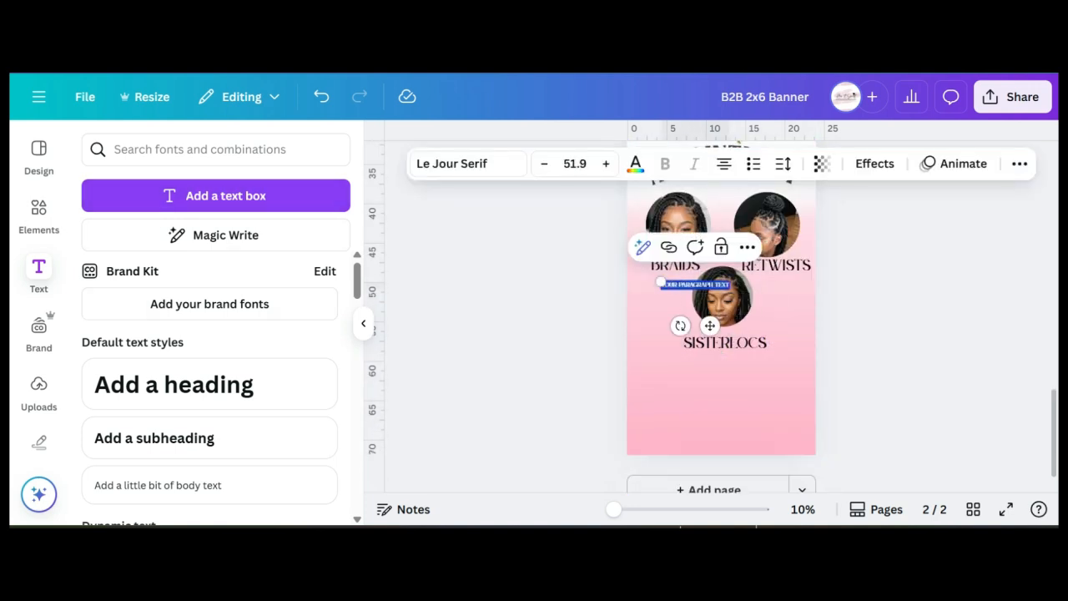
{"action": "left_click_drag", "start_coordinate": [715, 274], "coordinate": [807, 392]}
{"action": "left_click_drag", "start_coordinate": [764, 426], "coordinate": [763, 426]}
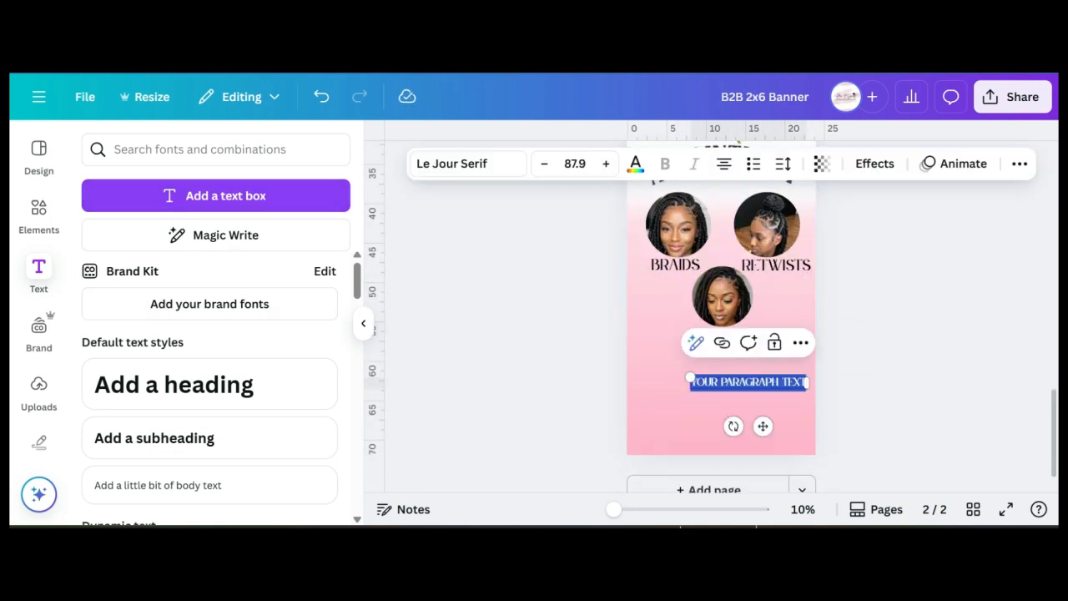
{"action": "type", "text": "@LOC"}
{"action": "scroll", "coordinate": [722, 392], "scroll_direction": "up", "scroll_amount": 4}
{"action": "scroll", "coordinate": [722, 392], "scroll_direction": "down", "scroll_amount": 3}
{"action": "type", "text": "DS"}
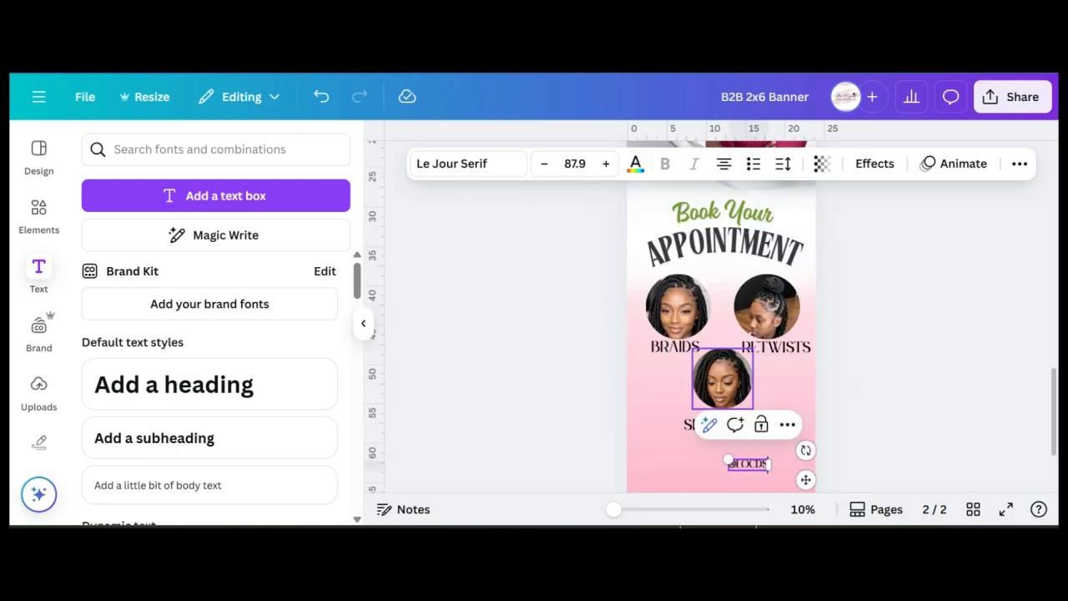
{"action": "type", "text": "TUDIO"}
{"action": "scroll", "coordinate": [723, 392], "scroll_direction": "down", "scroll_amount": 1}
Step: Duplicate the handle text directly below itself and reword the copy as the studio's web address, starting with "WWW"
{"action": "left_click", "coordinate": [749, 381]}
{"action": "key", "text": "ctrl+d"}
{"action": "left_click_drag", "start_coordinate": [752, 387], "coordinate": [749, 402]}
{"action": "double_click", "coordinate": [749, 403]}
{"action": "type", "text": "WWW"}
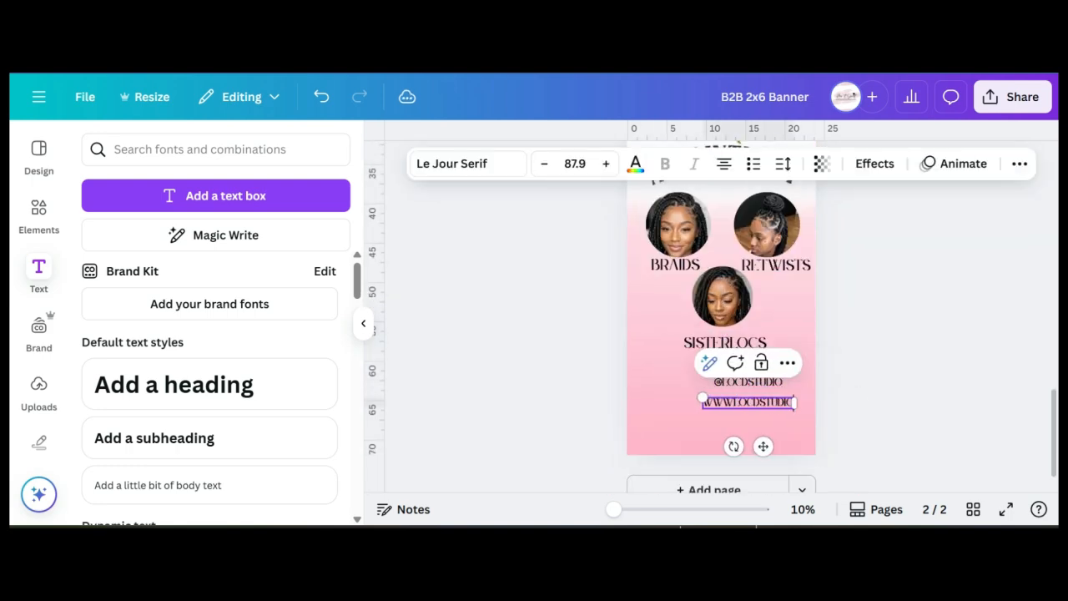
Step: Duplicate the web address line below itself, replace it with the studio's phone number and enlarge it to size 113
{"action": "key", "text": "ctrl+d"}
{"action": "left_click", "coordinate": [667, 417]}
{"action": "double_click", "coordinate": [760, 428]}
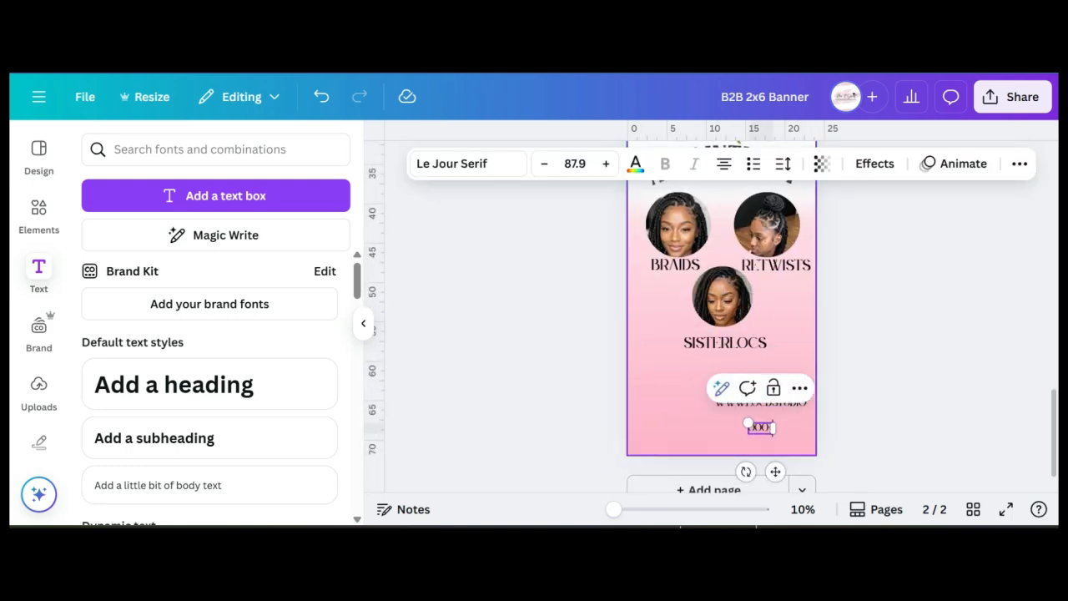
{"action": "type", "text": "000-123-4567"}
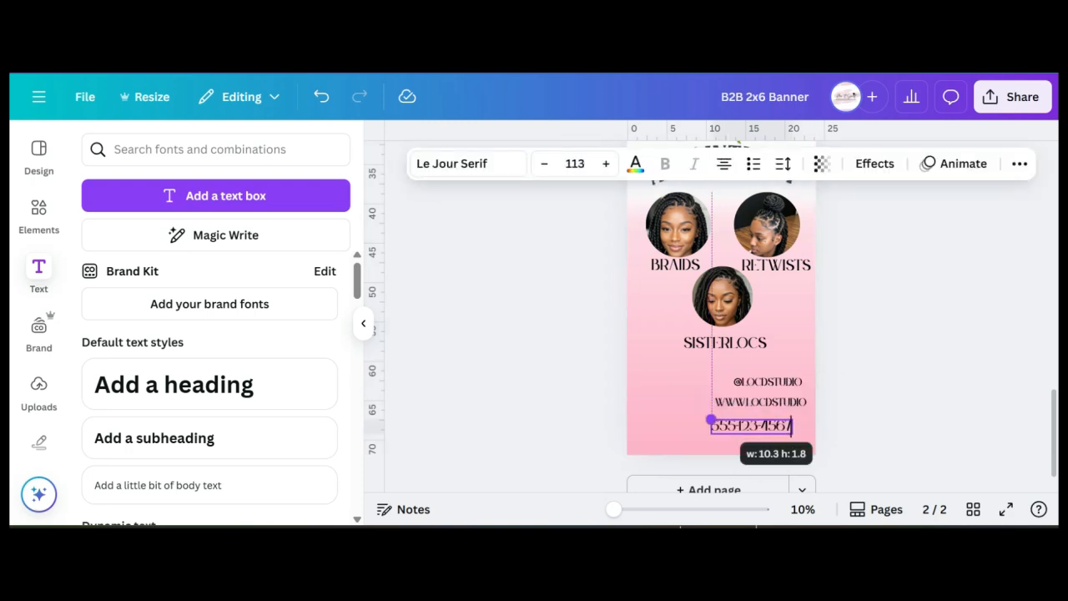
{"action": "key", "text": "Escape"}
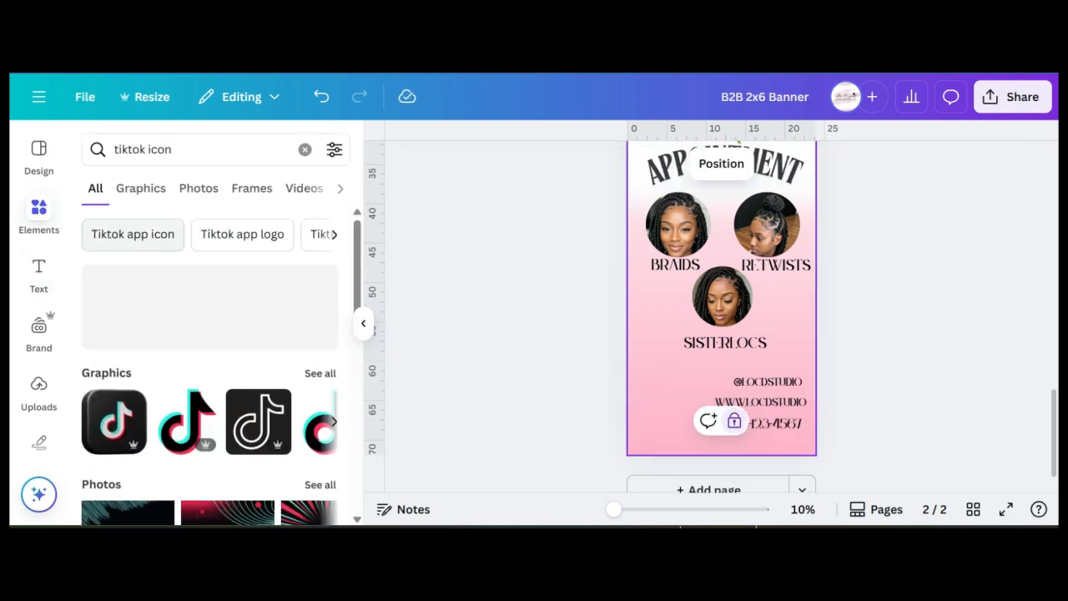
{"action": "left_click", "coordinate": [209, 357]}
{"action": "left_click_drag", "start_coordinate": [720, 196], "coordinate": [688, 382]}
{"action": "left_click_drag", "start_coordinate": [726, 337], "coordinate": [666, 401]}
{"action": "left_click_drag", "start_coordinate": [655, 412], "coordinate": [716, 379]}
Step: Search for "instagram icon", add the round gradient icon and place it, scaled down, before the web address line
{"action": "triple_click", "coordinate": [167, 150]}
{"action": "type", "text": "instag"}
{"action": "left_click", "coordinate": [159, 294]}
{"action": "left_click", "coordinate": [122, 357]}
{"action": "left_click_drag", "start_coordinate": [720, 196], "coordinate": [692, 414]}
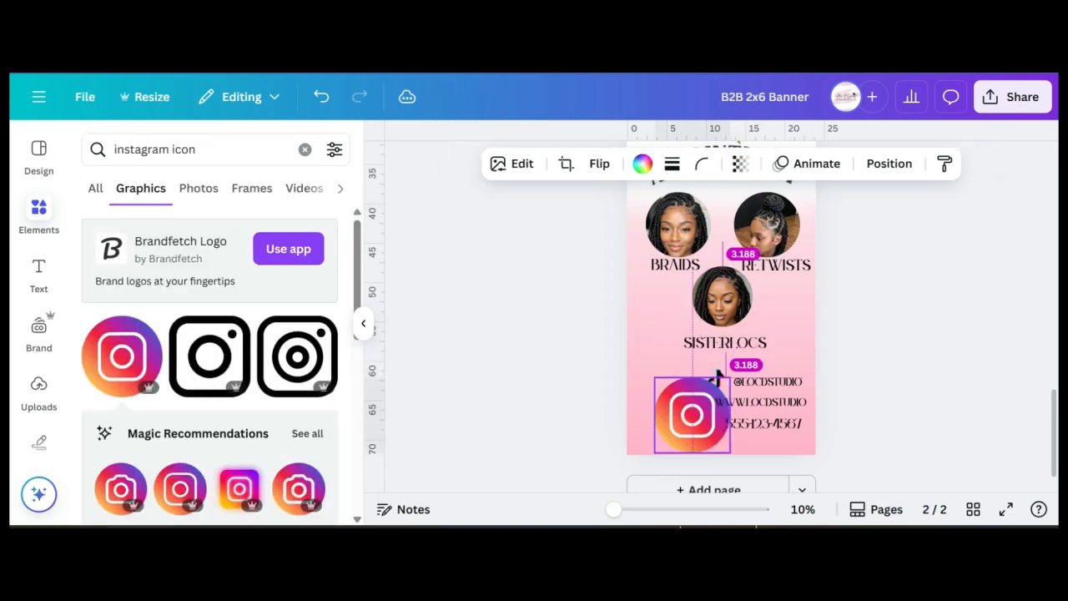
{"action": "left_click_drag", "start_coordinate": [732, 376], "coordinate": [684, 423]}
{"action": "left_click_drag", "start_coordinate": [668, 438], "coordinate": [690, 394]}
{"action": "mouse_move", "coordinate": [716, 380]}
{"action": "left_mouse_down"}
{"action": "mouse_move", "coordinate": [708, 411]}
{"action": "mouse_move", "coordinate": [716, 380]}
{"action": "left_mouse_up"}
{"action": "left_click_drag", "start_coordinate": [689, 394], "coordinate": [701, 404]}
Step: Search for "phone icon", add the solid black round icon and place it, scaled down, before the phone number
{"action": "left_click", "coordinate": [665, 421]}
{"action": "triple_click", "coordinate": [167, 150]}
{"action": "type", "text": "phon"}
{"action": "left_click", "coordinate": [145, 216]}
{"action": "left_click", "coordinate": [122, 259]}
{"action": "left_click_drag", "start_coordinate": [720, 196], "coordinate": [686, 343]}
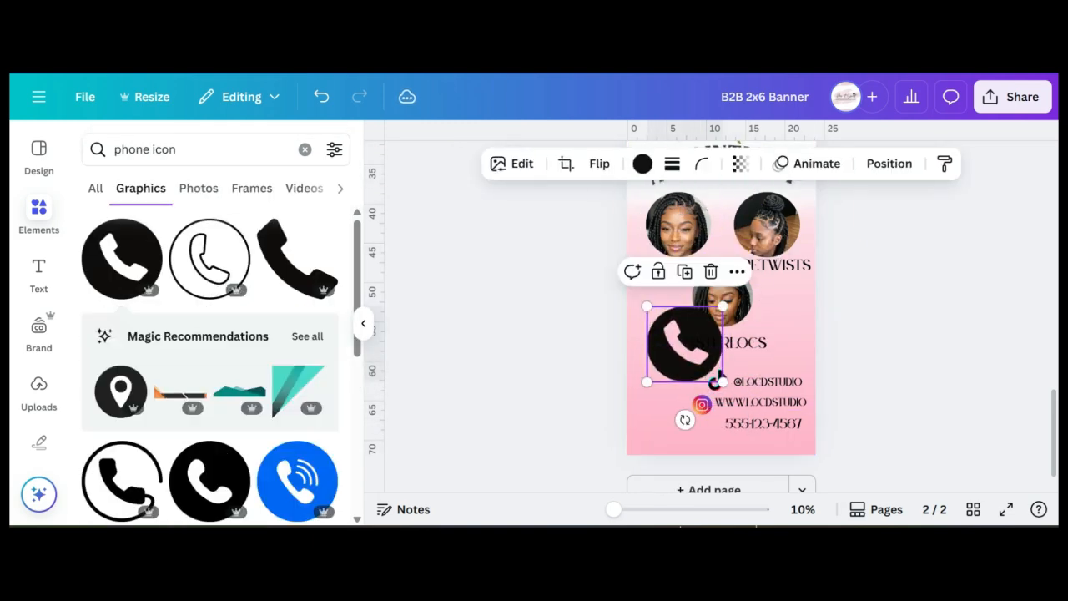
{"action": "left_click_drag", "start_coordinate": [651, 307], "coordinate": [707, 424]}
{"action": "left_click", "coordinate": [665, 422]}
Step: Nudge the phone number and the Instagram icon so the contact lines and their icons line up
{"action": "scroll", "coordinate": [722, 298], "scroll_direction": "up", "scroll_amount": 2}
{"action": "scroll", "coordinate": [722, 334], "scroll_direction": "down", "scroll_amount": 2}
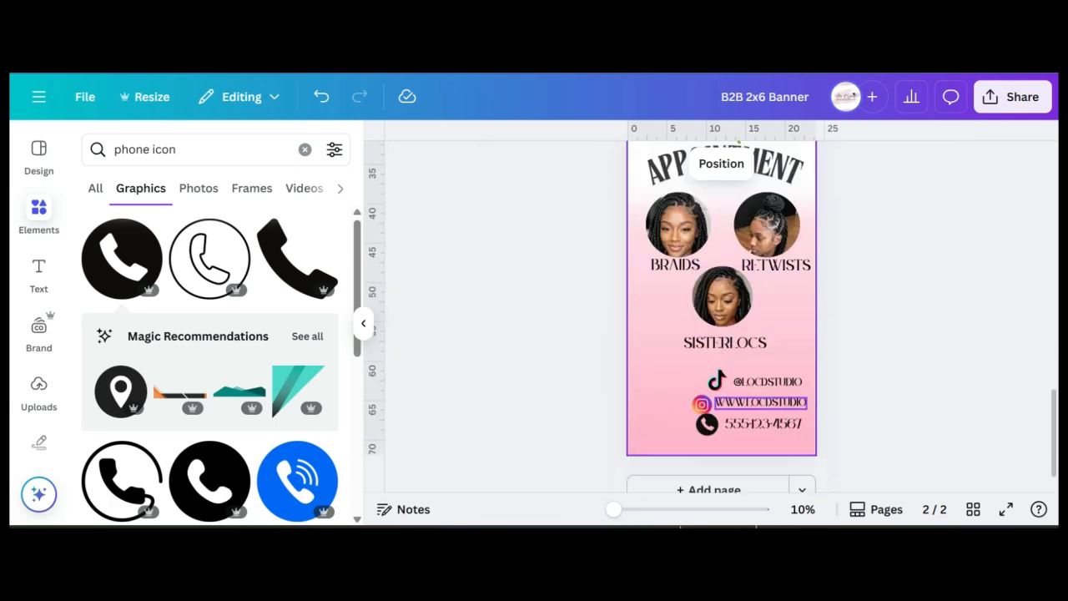
{"action": "left_click", "coordinate": [768, 382]}
{"action": "left_click_drag", "start_coordinate": [761, 402], "coordinate": [761, 402]}
{"action": "left_click_drag", "start_coordinate": [763, 424], "coordinate": [764, 423]}
{"action": "left_click_drag", "start_coordinate": [702, 404], "coordinate": [701, 400]}
{"action": "left_click", "coordinate": [707, 424]}
{"action": "left_click", "coordinate": [664, 422]}
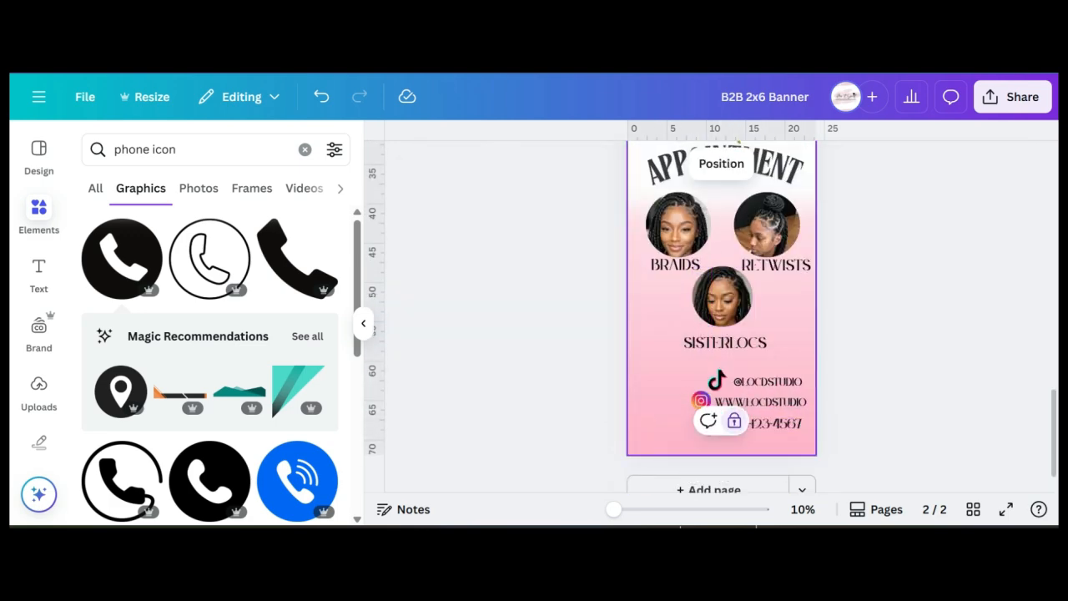
Step: Clear the element search and open the library of Canva apps
{"action": "left_click", "coordinate": [305, 150]}
{"action": "type", "text": "c"}
{"action": "key", "text": "BackSpace"}
{"action": "scroll", "coordinate": [39, 334], "scroll_direction": "down", "scroll_amount": 4}
{"action": "left_click", "coordinate": [38, 240]}
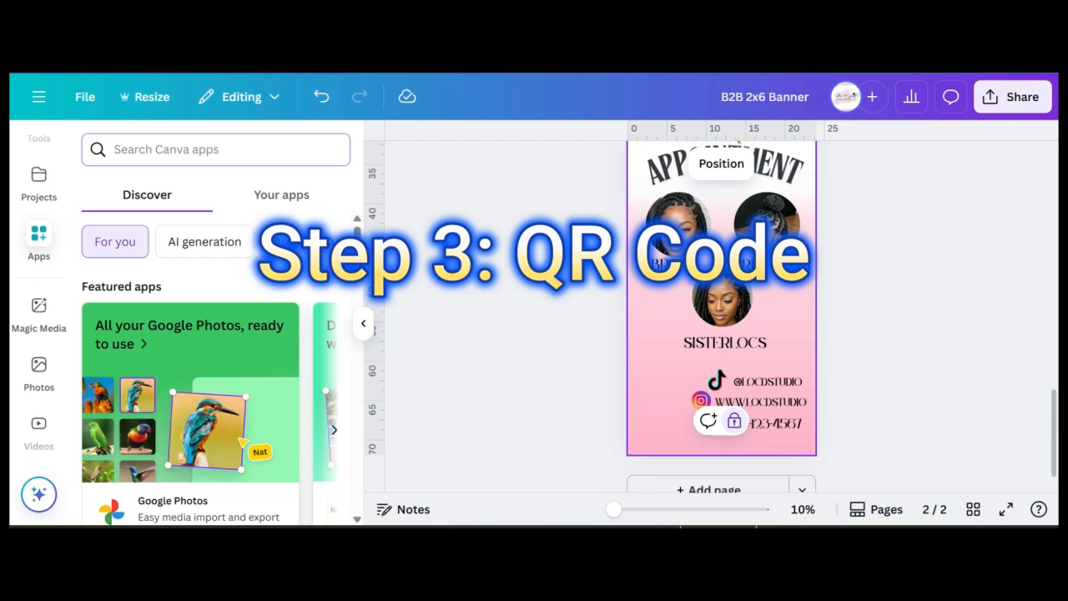
{"action": "type", "text": "canv"}
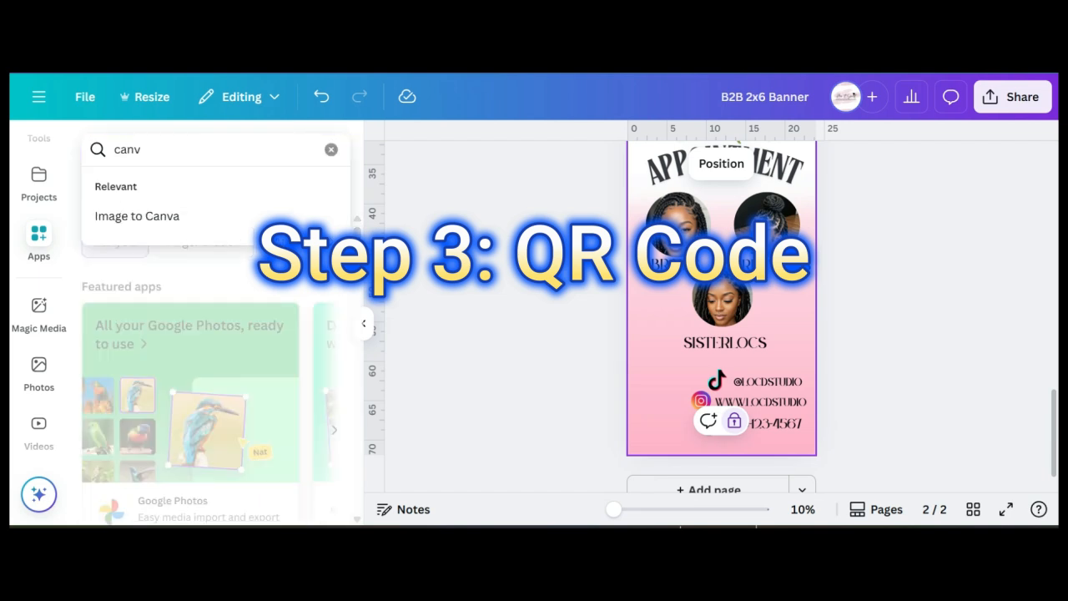
{"action": "key", "text": "BackSpace"}
{"action": "key", "text": "BackSpace"}
{"action": "key", "text": "BackSpace"}
{"action": "key", "text": "BackSpace"}
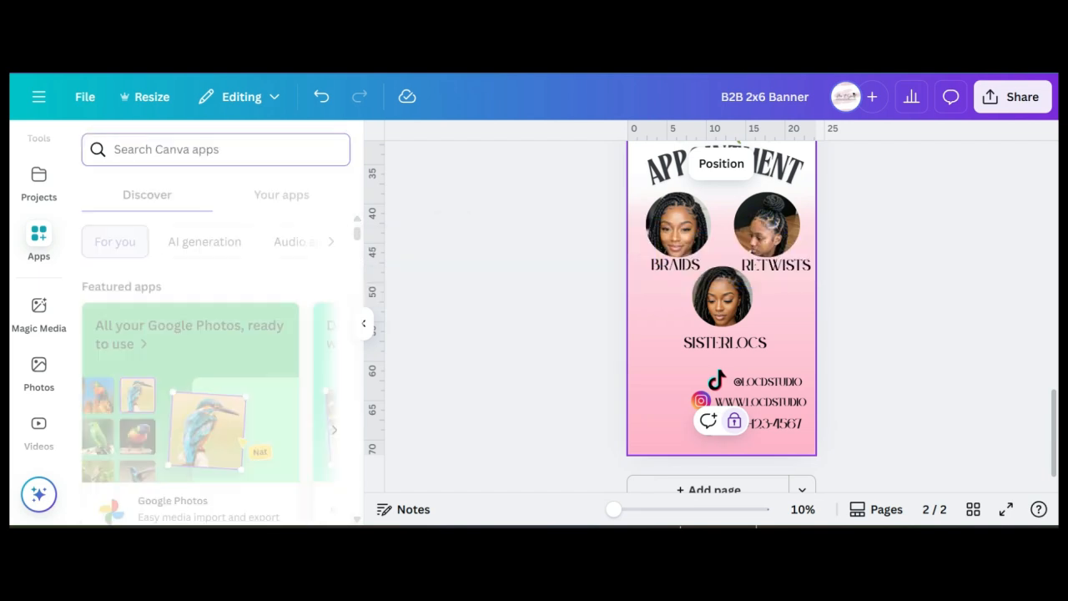
Step: Search the apps for "qr" and open the QR code app made by Canva
{"action": "type", "text": "w"}
{"action": "type", "text": "qr"}
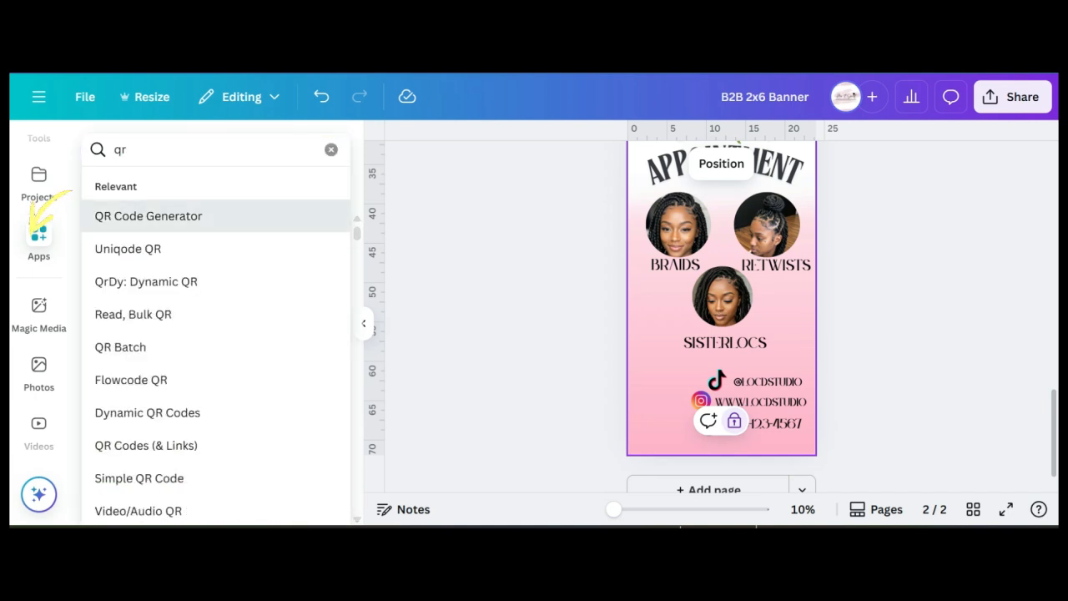
{"action": "left_click", "coordinate": [148, 216]}
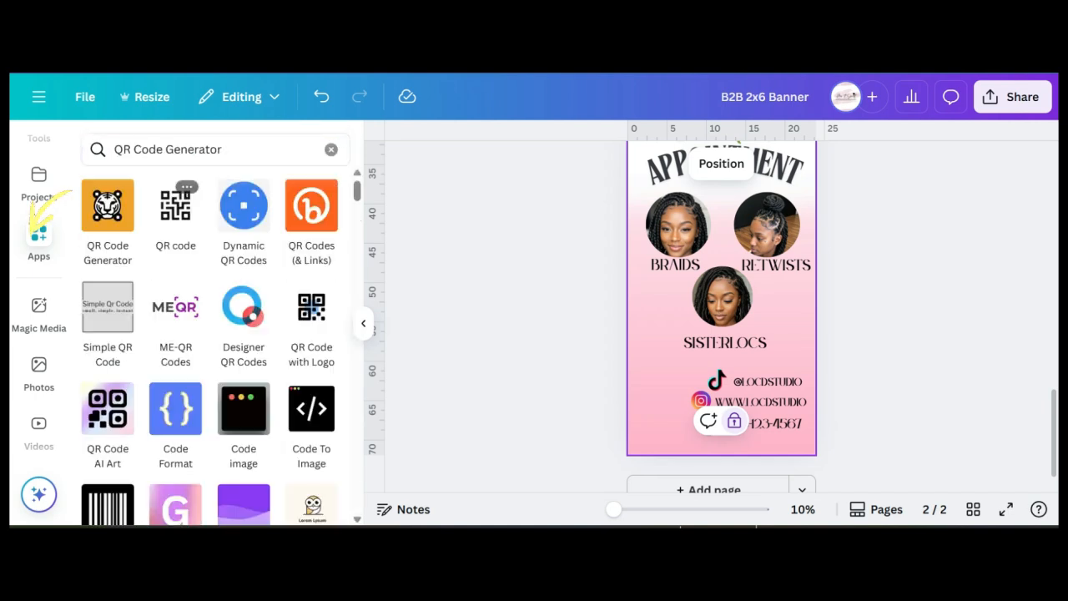
{"action": "left_click", "coordinate": [187, 186]}
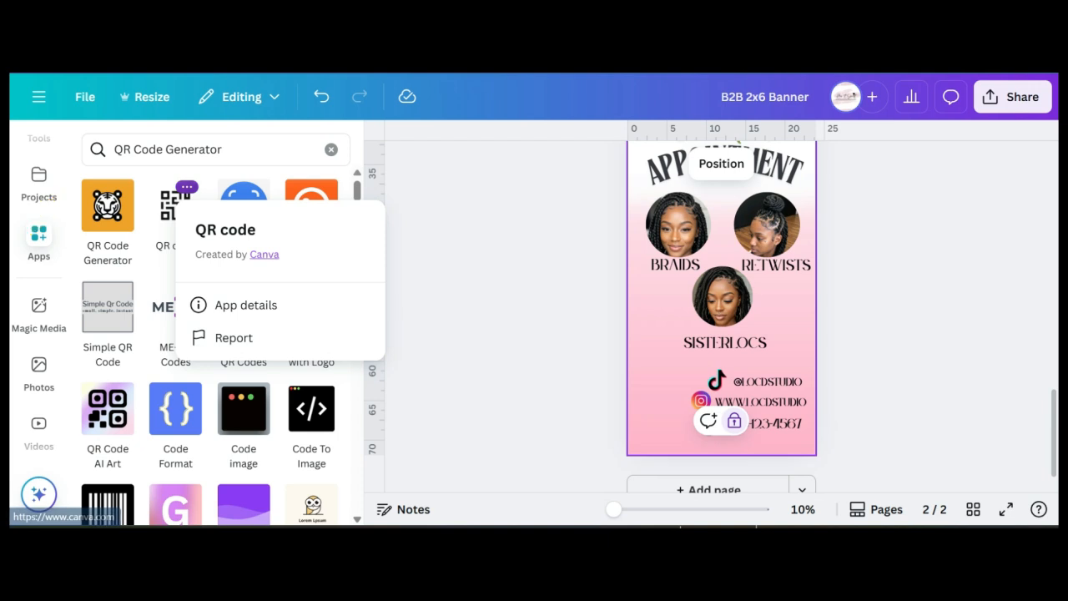
{"action": "left_click", "coordinate": [245, 305]}
{"action": "left_click", "coordinate": [215, 449]}
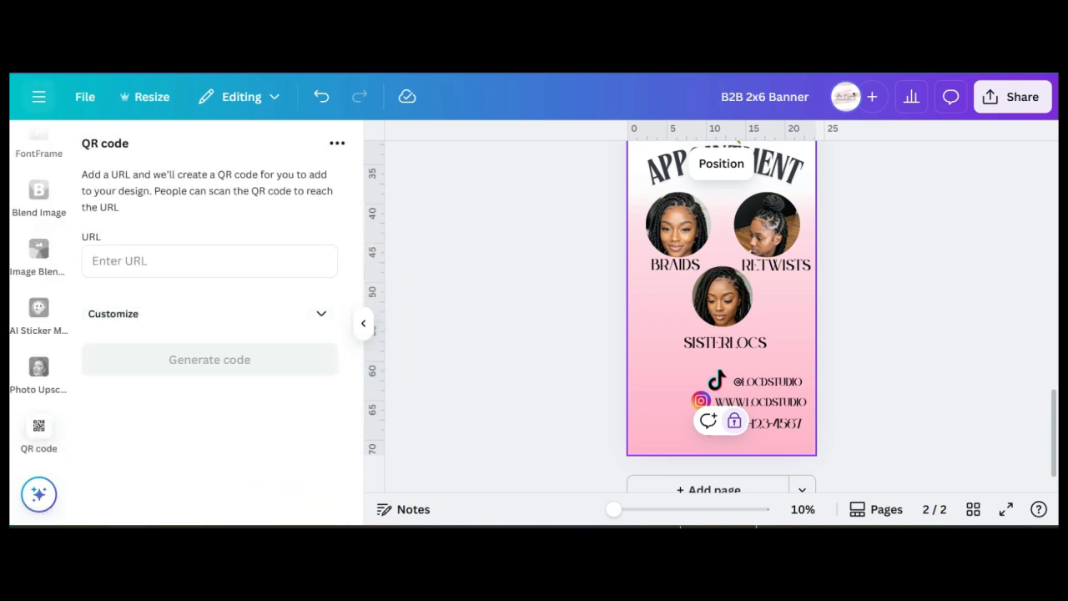
{"action": "left_click", "coordinate": [148, 260]}
{"action": "right_click", "coordinate": [149, 261]}
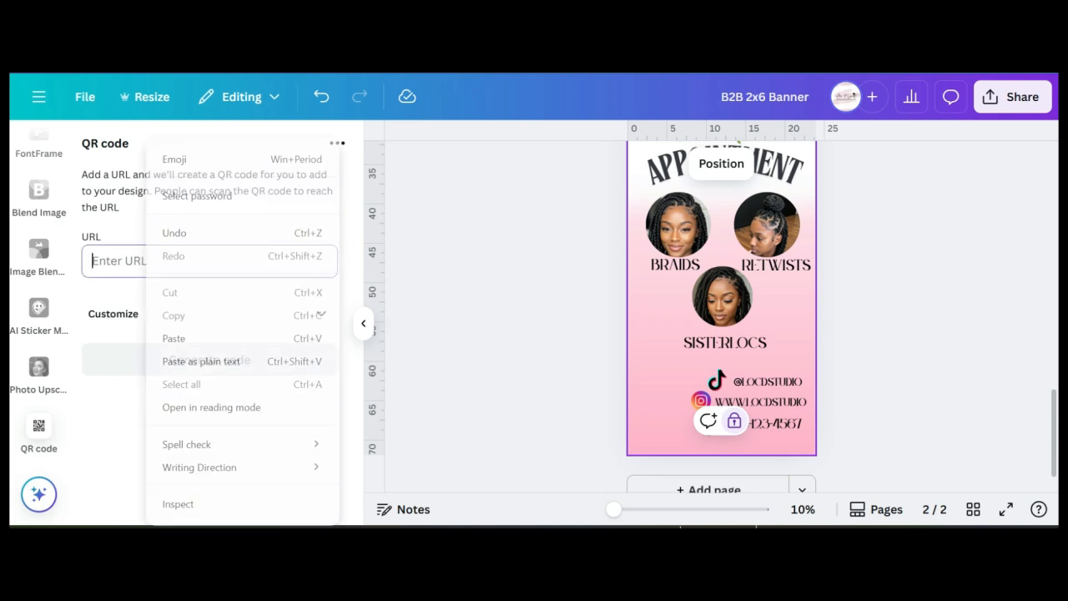
{"action": "left_click", "coordinate": [167, 338]}
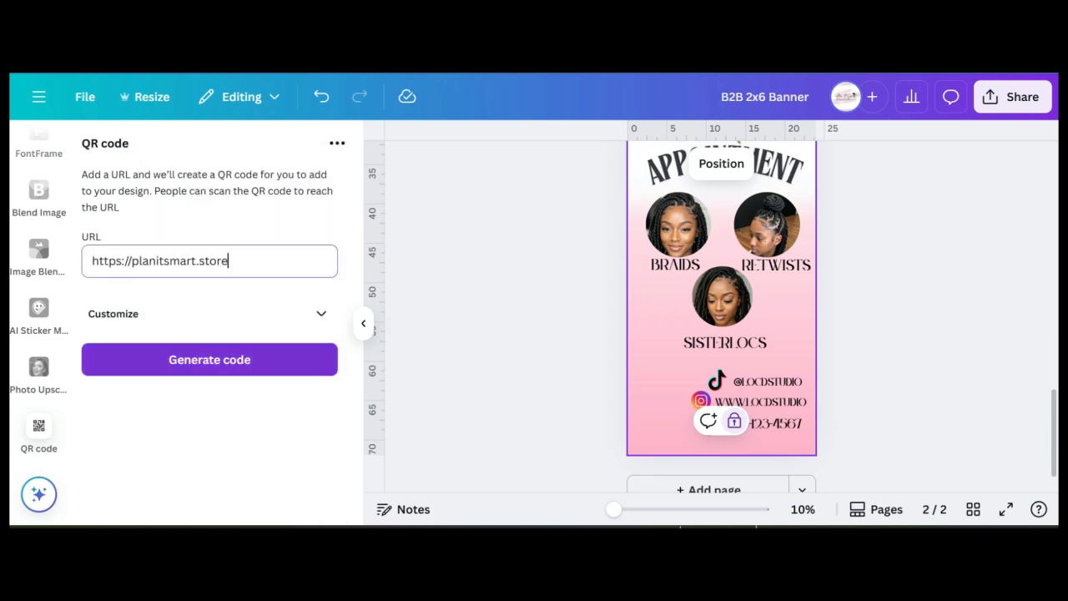
{"action": "left_click", "coordinate": [209, 358]}
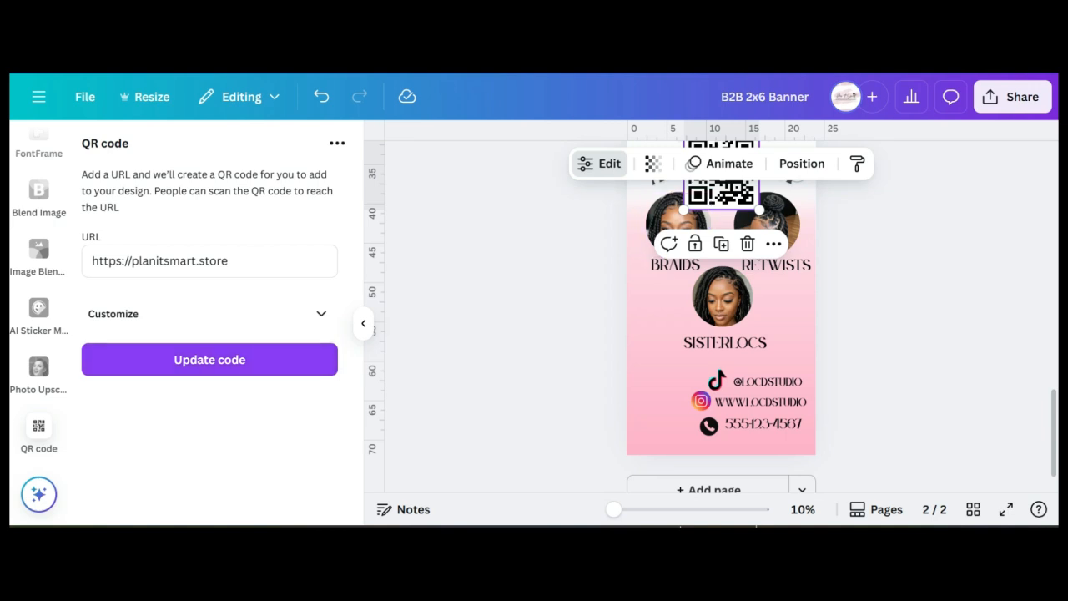
Step: Move the QR code below the photos on the banner's left side and scale it down beside the contact lines
{"action": "left_click_drag", "start_coordinate": [721, 185], "coordinate": [667, 365]}
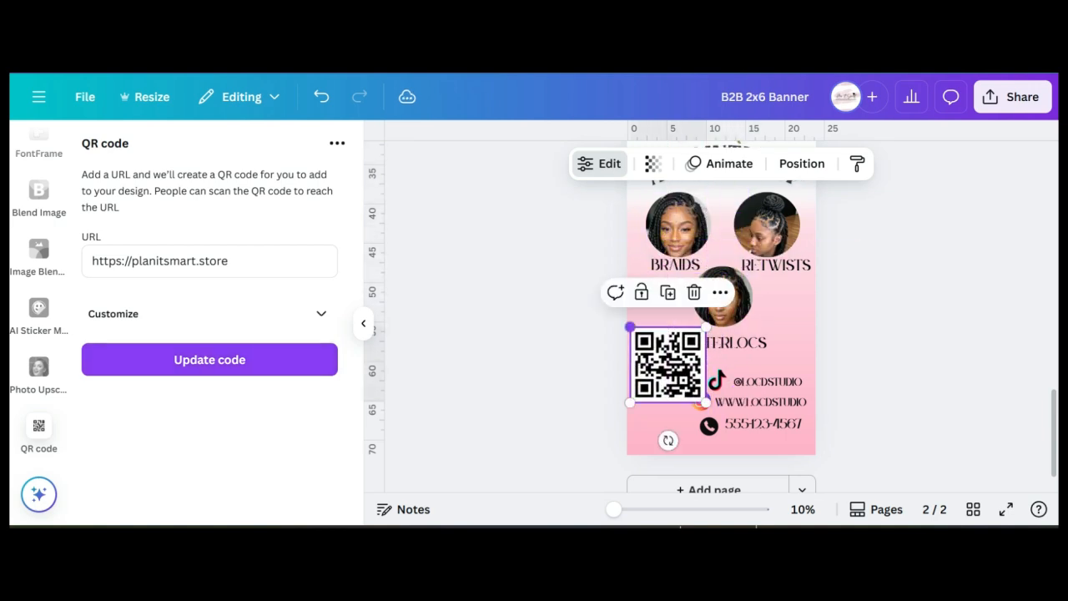
{"action": "left_click_drag", "start_coordinate": [630, 327], "coordinate": [661, 376]}
{"action": "scroll", "coordinate": [661, 376], "scroll_direction": "down", "scroll_amount": 1}
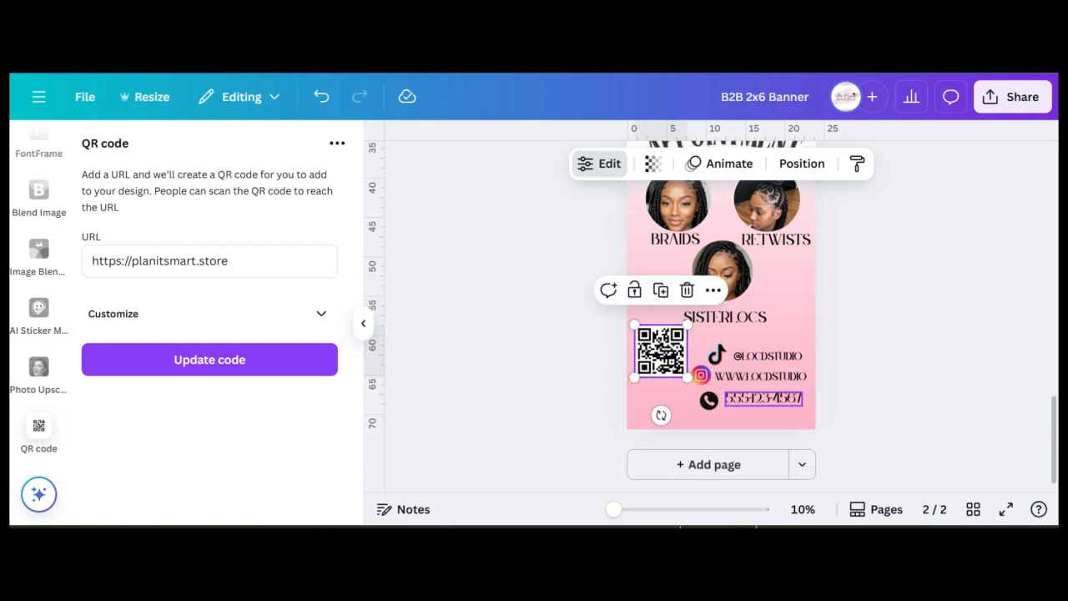
Step: Move the phone icon and number to the banner's lower-left corner and group them
{"action": "left_click_drag", "start_coordinate": [708, 400], "coordinate": [655, 407]}
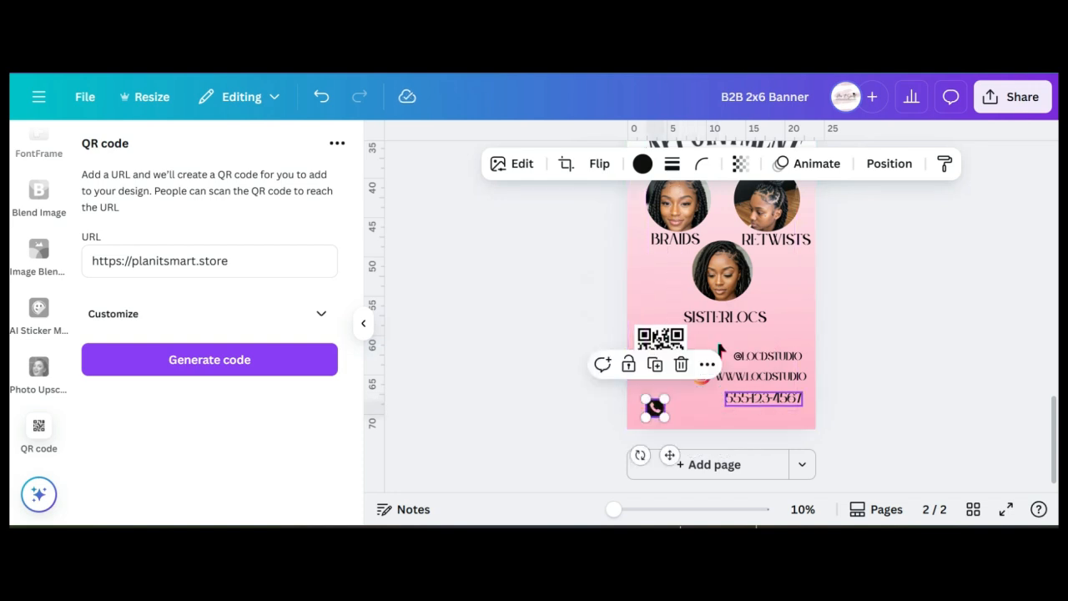
{"action": "left_click_drag", "start_coordinate": [763, 398], "coordinate": [708, 408]}
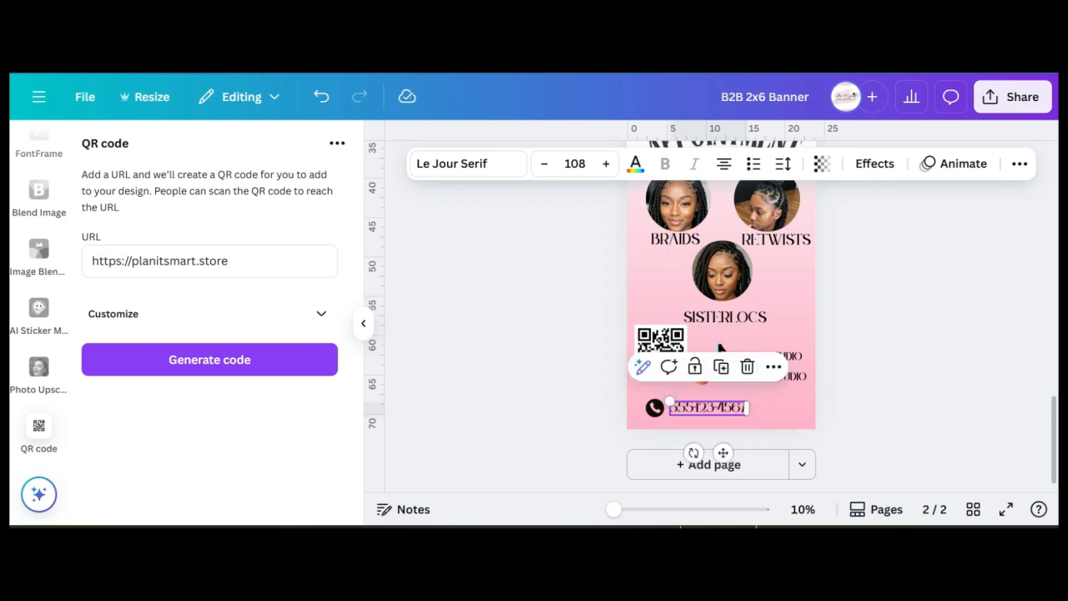
{"action": "scroll", "coordinate": [719, 348], "scroll_direction": "up", "scroll_amount": 3}
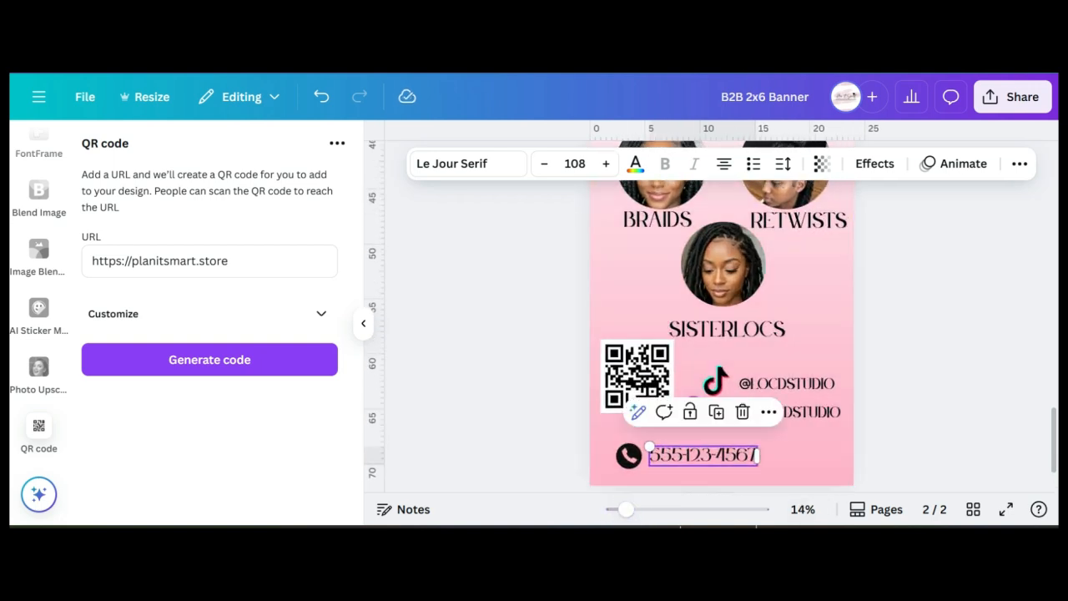
{"action": "left_click", "coordinate": [690, 455]}
{"action": "left_click", "coordinate": [629, 456]}
{"action": "left_click", "coordinate": [677, 456], "text": "shift"}
{"action": "key", "text": "ctrl+g"}
{"action": "left_click", "coordinate": [799, 437]}
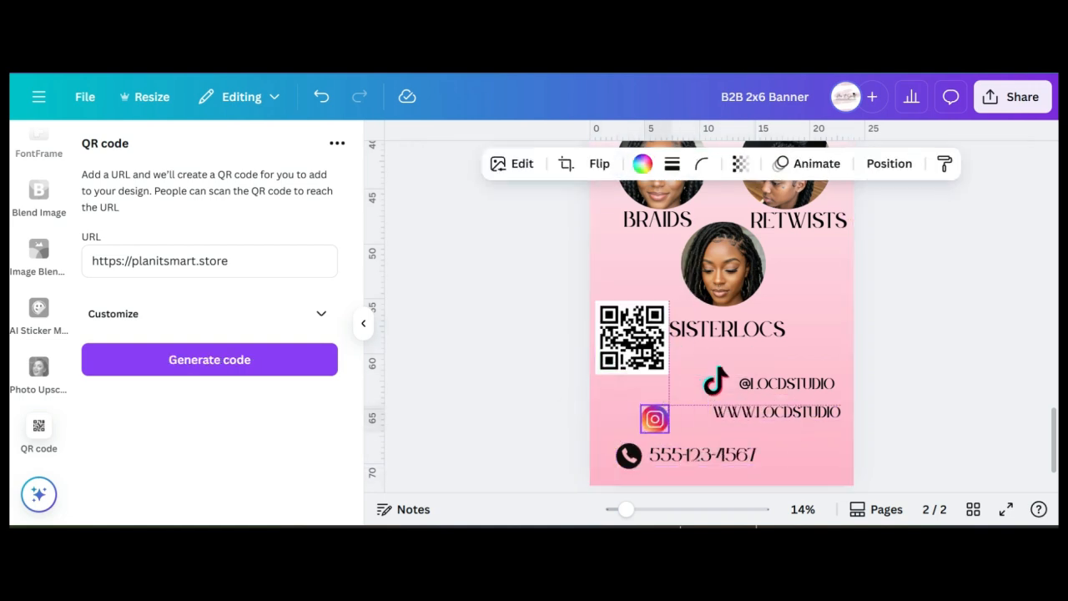
Step: Place the Instagram icon and the web address line directly above the phone line
{"action": "left_click_drag", "start_coordinate": [653, 419], "coordinate": [627, 420]}
{"action": "left_click_drag", "start_coordinate": [782, 410], "coordinate": [708, 420]}
{"action": "left_click", "coordinate": [630, 419]}
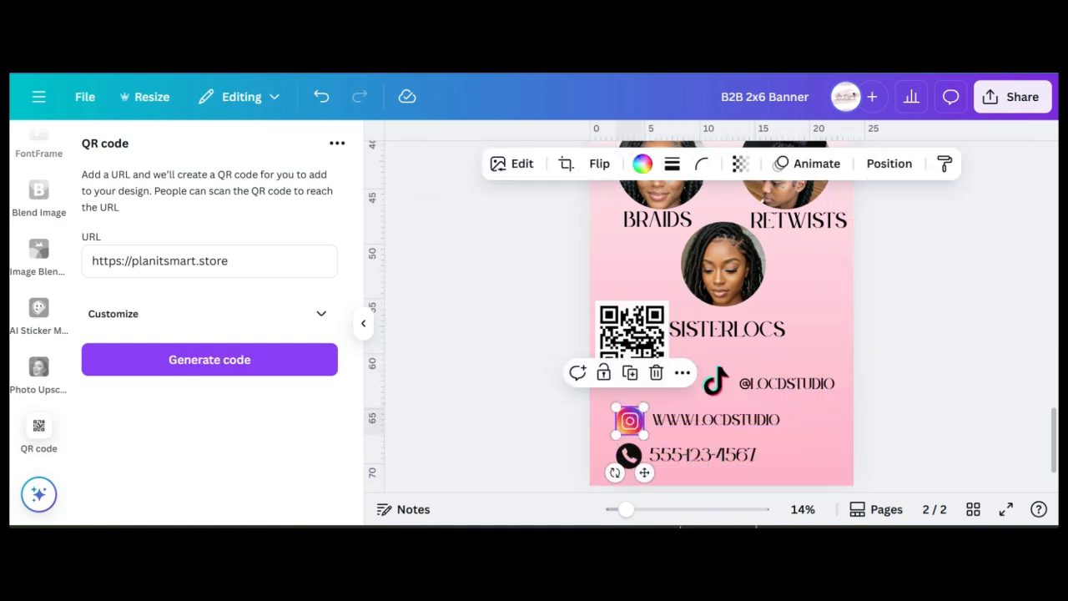
{"action": "left_click_drag", "start_coordinate": [630, 420], "coordinate": [630, 420]}
{"action": "left_click", "coordinate": [694, 420]}
{"action": "left_click_drag", "start_coordinate": [694, 419], "coordinate": [652, 420]}
{"action": "type", "text": "@"}
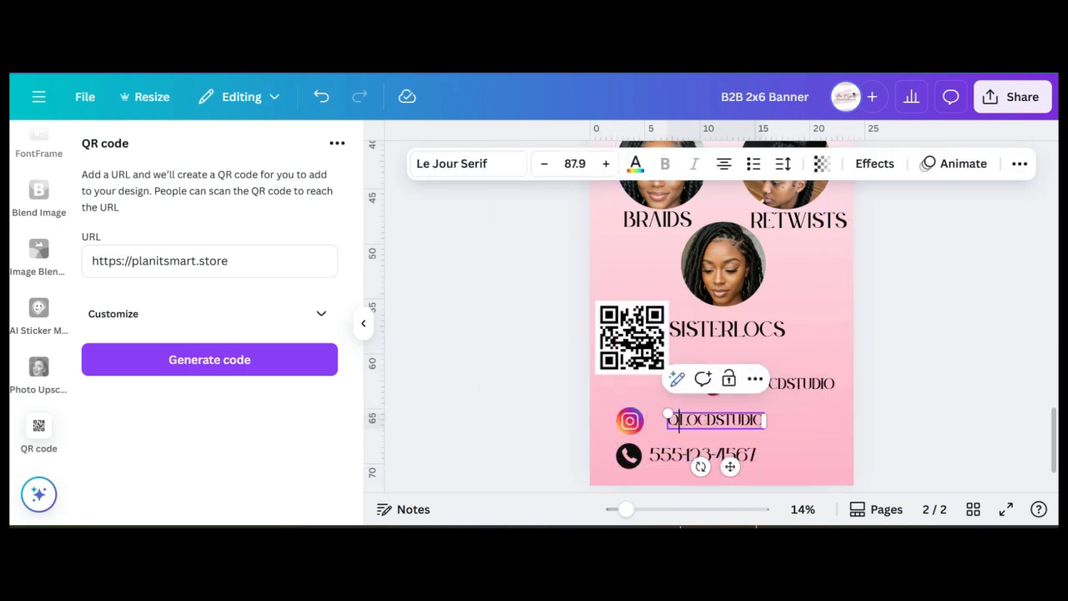
{"action": "key", "text": "BackSpace"}
{"action": "type", "text": "@"}
{"action": "left_click", "coordinate": [799, 438]}
{"action": "left_click_drag", "start_coordinate": [716, 419], "coordinate": [699, 420]}
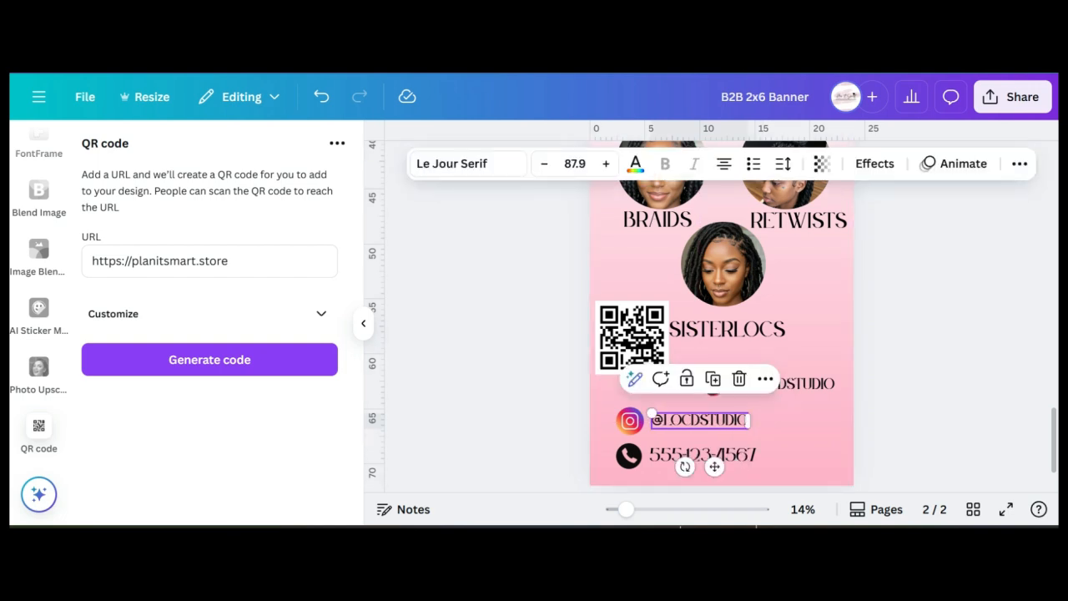
{"action": "left_click", "coordinate": [629, 421]}
{"action": "left_click", "coordinate": [700, 420], "text": "shift"}
Step: Shift the QR code up and stack the TikTok icon and its handle above the Instagram line
{"action": "left_click_drag", "start_coordinate": [631, 337], "coordinate": [631, 320]}
{"action": "left_click_drag", "start_coordinate": [715, 381], "coordinate": [630, 387]}
{"action": "left_click_drag", "start_coordinate": [787, 383], "coordinate": [699, 393]}
Step: Delete the "@" from the TikTok handle and move the text closer to its icon
{"action": "left_click", "coordinate": [663, 392]}
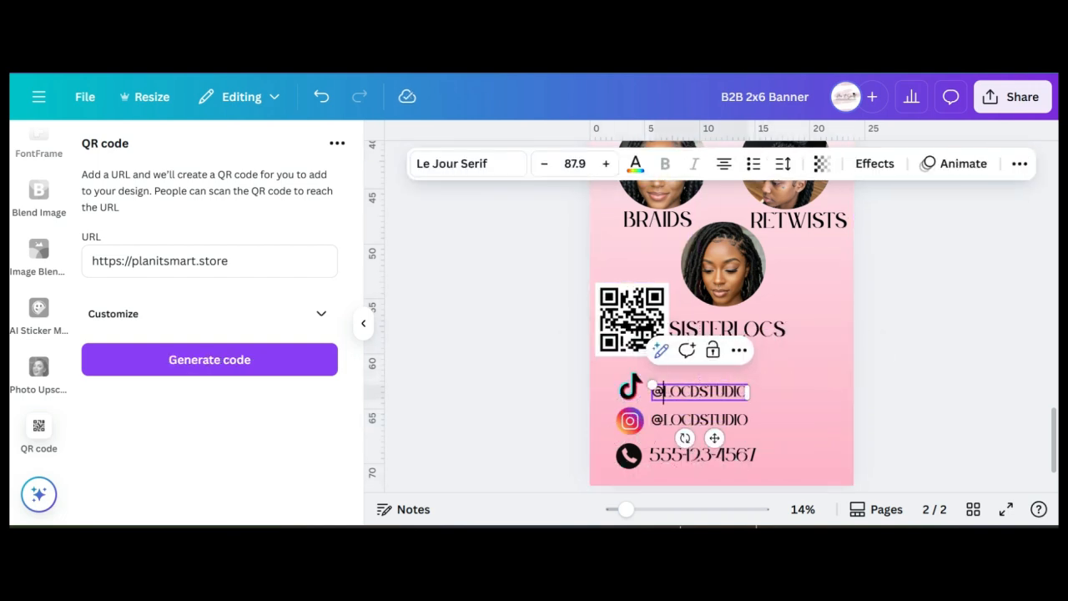
{"action": "key", "text": "BackSpace"}
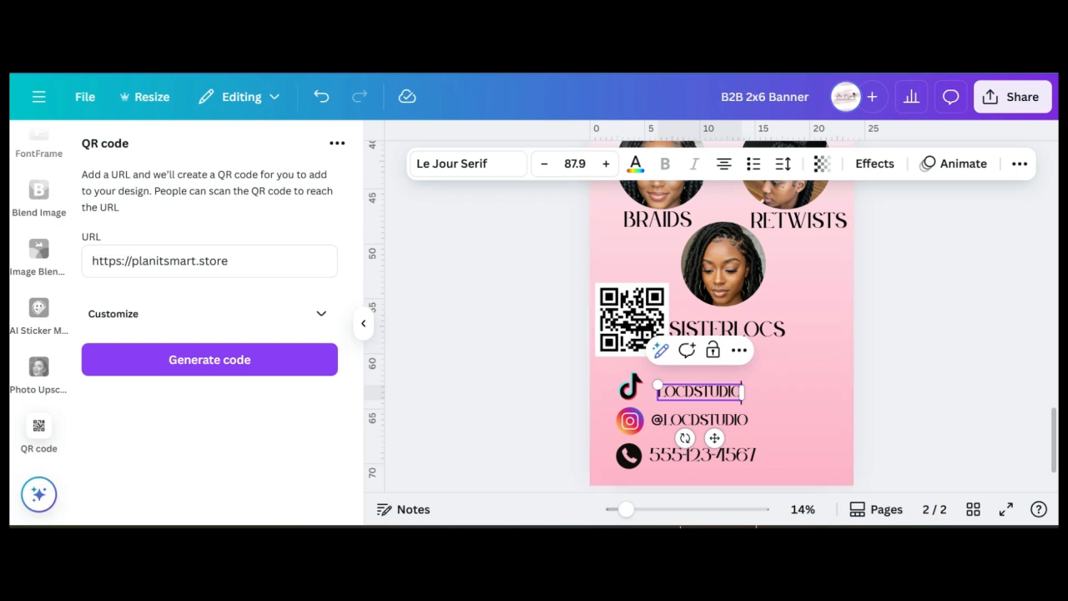
{"action": "scroll", "coordinate": [632, 384], "scroll_direction": "down", "scroll_amount": 1}
{"action": "left_click", "coordinate": [630, 332]}
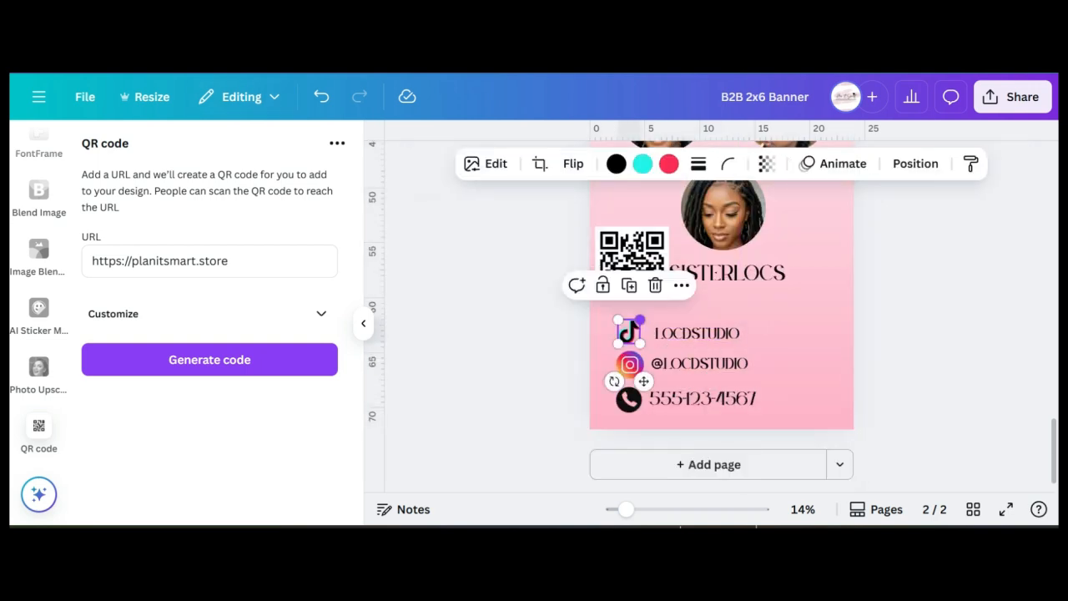
{"action": "left_click_drag", "start_coordinate": [697, 333], "coordinate": [684, 331]}
{"action": "left_click", "coordinate": [629, 332], "text": "shift"}
{"action": "left_click", "coordinate": [775, 305]}
Step: Shift the Instagram and phone lines left so all three contact lines align at the banner's left edge
{"action": "left_click_drag", "start_coordinate": [699, 365], "coordinate": [687, 365]}
{"action": "left_click_drag", "start_coordinate": [702, 399], "coordinate": [692, 399]}
{"action": "left_click", "coordinate": [617, 365]}
{"action": "left_click_drag", "start_coordinate": [617, 364], "coordinate": [606, 352]}
{"action": "left_click", "coordinate": [784, 334]}
{"action": "left_click_drag", "start_coordinate": [687, 364], "coordinate": [683, 364]}
{"action": "left_click", "coordinate": [684, 331]}
Step: Move the QR code to the right of the contact lines and enlarge it to span all three
{"action": "left_click_drag", "start_coordinate": [632, 263], "coordinate": [789, 358]}
{"action": "left_click_drag", "start_coordinate": [826, 394], "coordinate": [840, 408]}
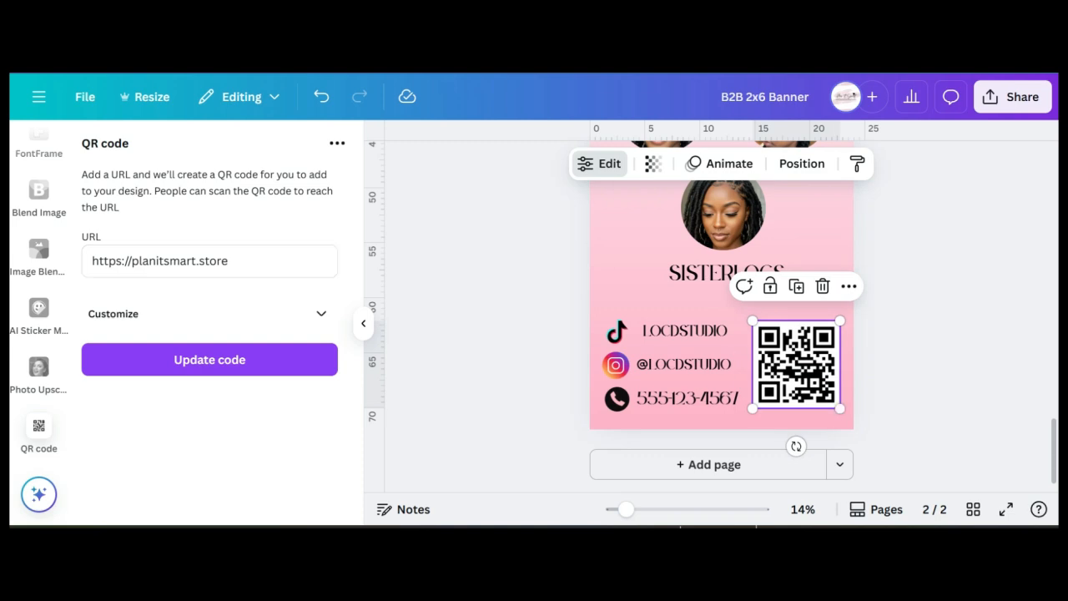
{"action": "left_click", "coordinate": [701, 302]}
Step: Add the glowing script "Glamping" text style and place it above the QR code
{"action": "scroll", "coordinate": [721, 317], "scroll_direction": "up", "scroll_amount": 1}
{"action": "scroll", "coordinate": [39, 317], "scroll_direction": "up", "scroll_amount": 10}
{"action": "left_click", "coordinate": [39, 274]}
{"action": "scroll", "coordinate": [209, 384], "scroll_direction": "down", "scroll_amount": 7}
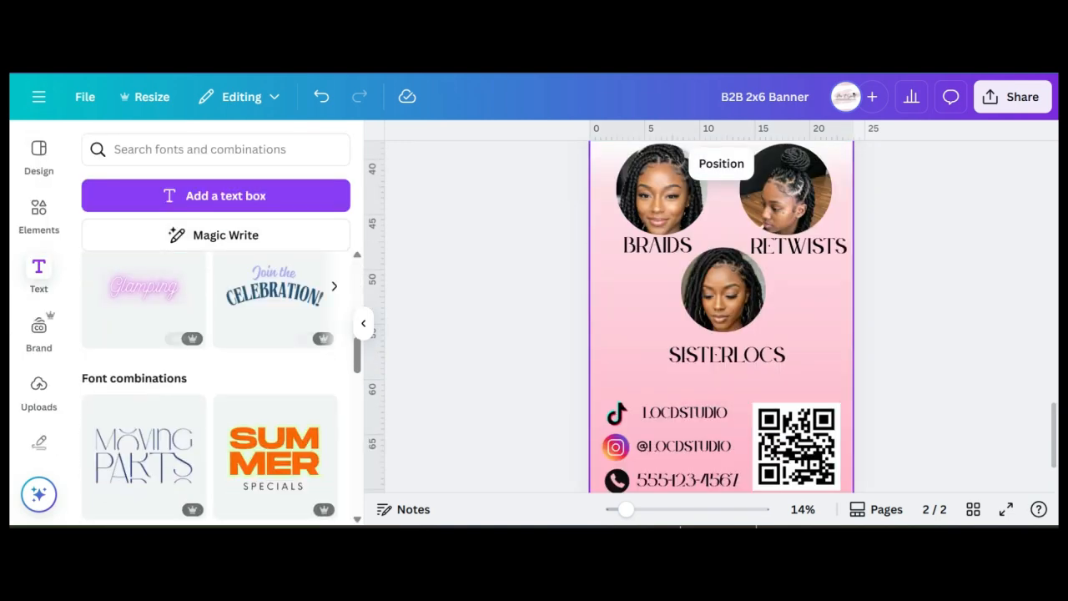
{"action": "left_click", "coordinate": [144, 292]}
{"action": "scroll", "coordinate": [722, 317], "scroll_direction": "up", "scroll_amount": 2}
{"action": "scroll", "coordinate": [746, 334], "scroll_direction": "down", "scroll_amount": 2}
{"action": "left_click_drag", "start_coordinate": [721, 284], "coordinate": [769, 383]}
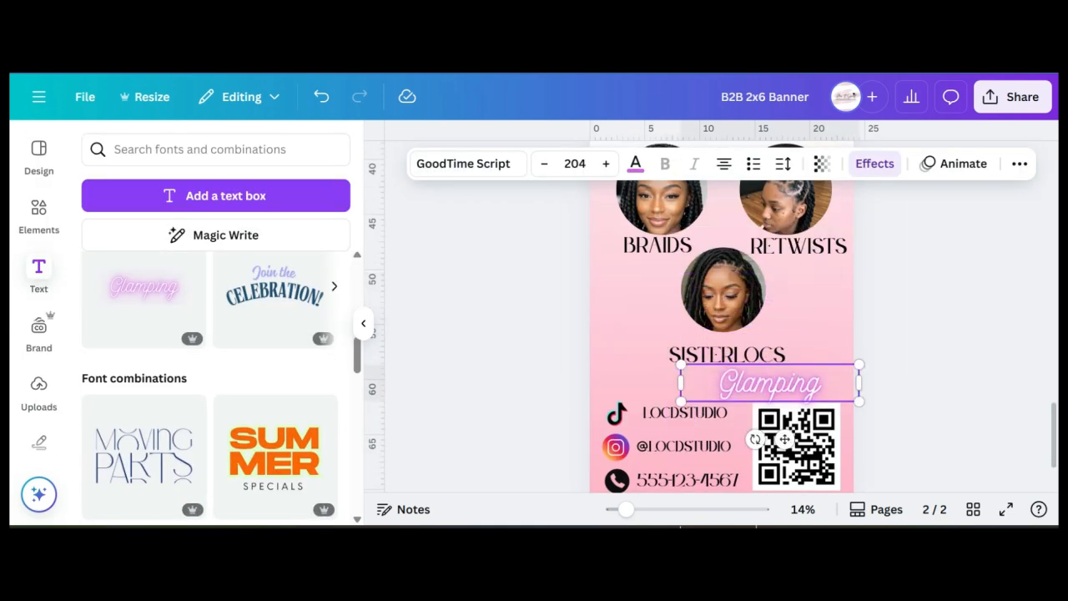
Step: Change the glowing text to "Scan Me" and scale it down to fit over the QR code
{"action": "double_click", "coordinate": [769, 383]}
{"action": "type", "text": "Scan Me"}
{"action": "left_click_drag", "start_coordinate": [682, 365], "coordinate": [739, 376]}
{"action": "left_click", "coordinate": [657, 322]}
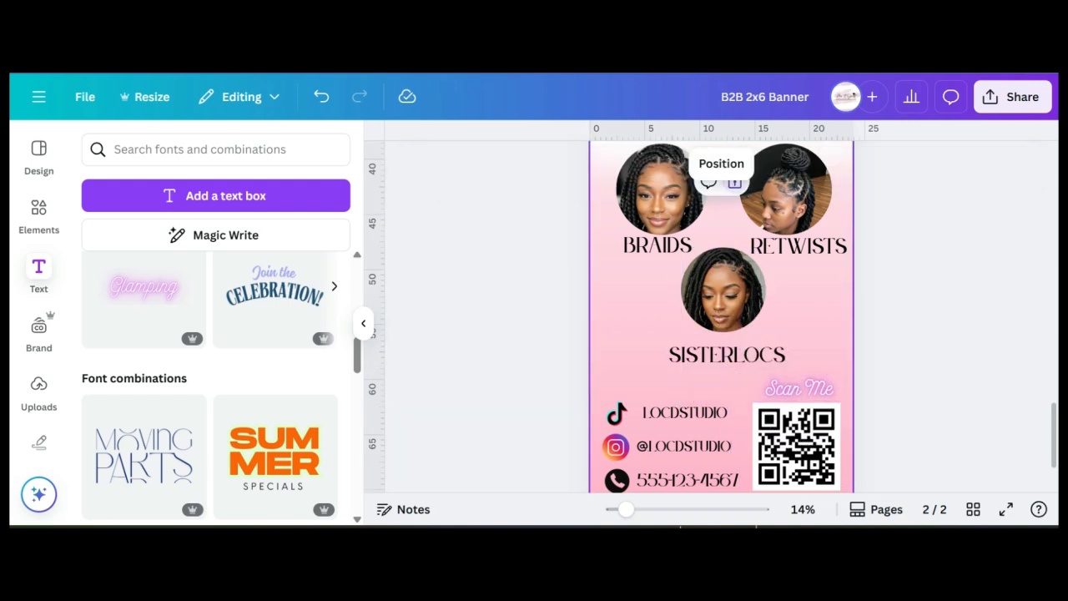
Step: Slightly enlarge the grouped Instagram and TikTok lines to match the width of the phone line
{"action": "scroll", "coordinate": [684, 367], "scroll_direction": "down", "scroll_amount": 1}
{"action": "left_click", "coordinate": [685, 399]}
{"action": "left_click_drag", "start_coordinate": [604, 386], "coordinate": [604, 386]}
{"action": "left_click", "coordinate": [684, 365]}
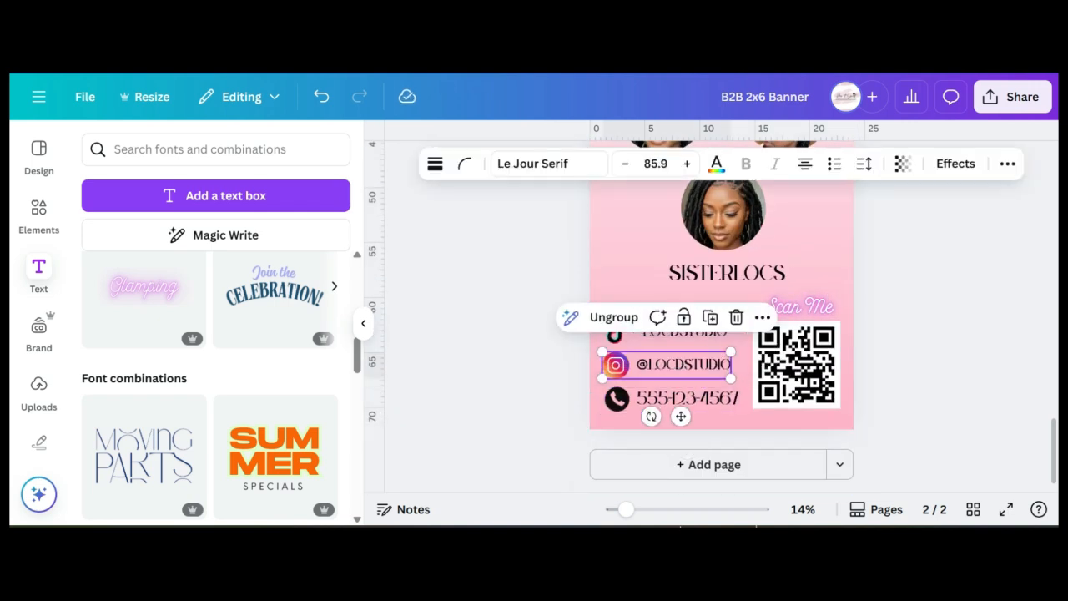
{"action": "left_click_drag", "start_coordinate": [731, 378], "coordinate": [740, 380]}
{"action": "left_click", "coordinate": [684, 331]}
{"action": "left_click_drag", "start_coordinate": [728, 342], "coordinate": [738, 345]}
{"action": "left_click", "coordinate": [700, 302]}
Step: Scale down the SISTERLOCS label and move it up, centred beneath its photo
{"action": "left_click", "coordinate": [727, 273]}
{"action": "left_click_drag", "start_coordinate": [668, 261], "coordinate": [681, 264]}
{"action": "left_click_drag", "start_coordinate": [731, 274], "coordinate": [725, 265]}
{"action": "scroll", "coordinate": [722, 308], "scroll_direction": "up", "scroll_amount": 3}
{"action": "scroll", "coordinate": [722, 317], "scroll_direction": "up", "scroll_amount": 4}
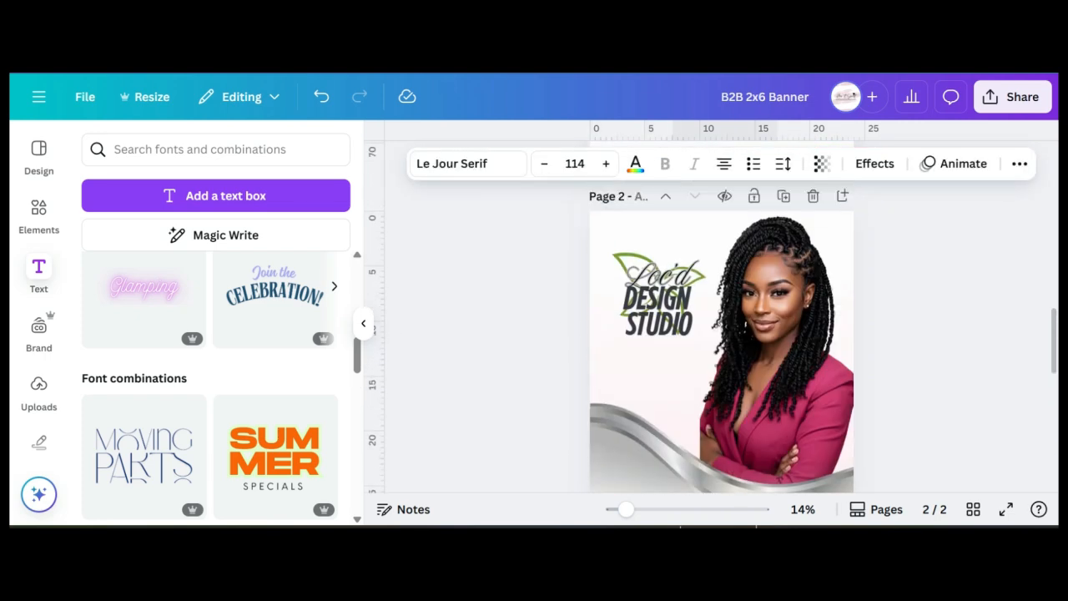
{"action": "scroll", "coordinate": [723, 317], "scroll_direction": "down", "scroll_amount": 3}
{"action": "scroll", "coordinate": [722, 316], "scroll_direction": "up", "scroll_amount": 3}
{"action": "scroll", "coordinate": [722, 317], "scroll_direction": "down", "scroll_amount": 1}
{"action": "scroll", "coordinate": [722, 334], "scroll_direction": "down", "scroll_amount": 10}
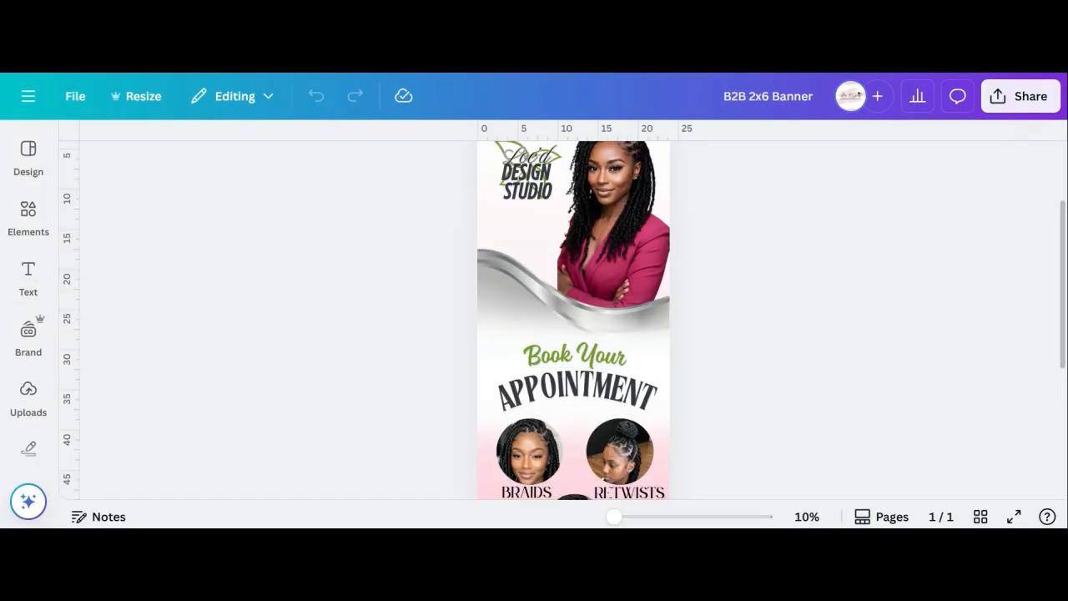
Step: Open the banner's download settings with PNG as the file type and go through the available options
{"action": "left_click", "coordinate": [1020, 96]}
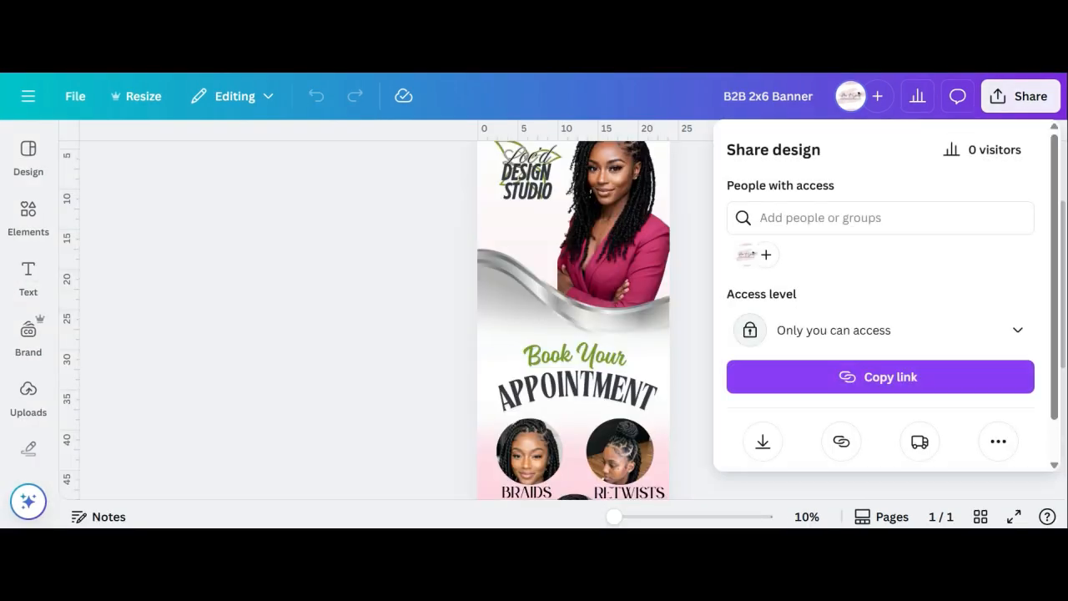
{"action": "scroll", "coordinate": [880, 334], "scroll_direction": "down", "scroll_amount": 1}
{"action": "left_click", "coordinate": [762, 395]}
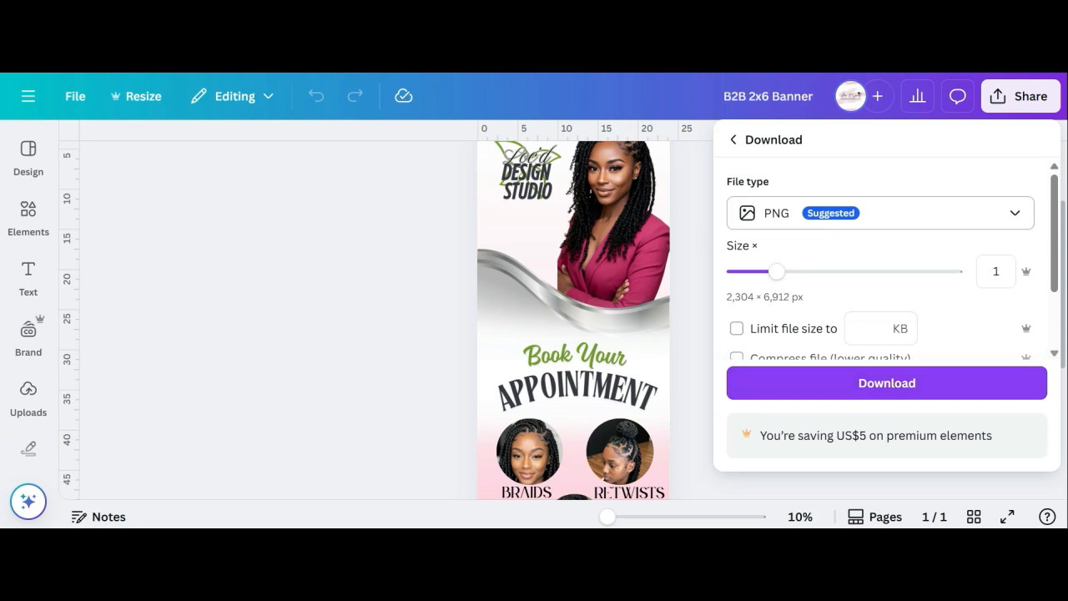
{"action": "scroll", "coordinate": [887, 258], "scroll_direction": "down", "scroll_amount": 1}
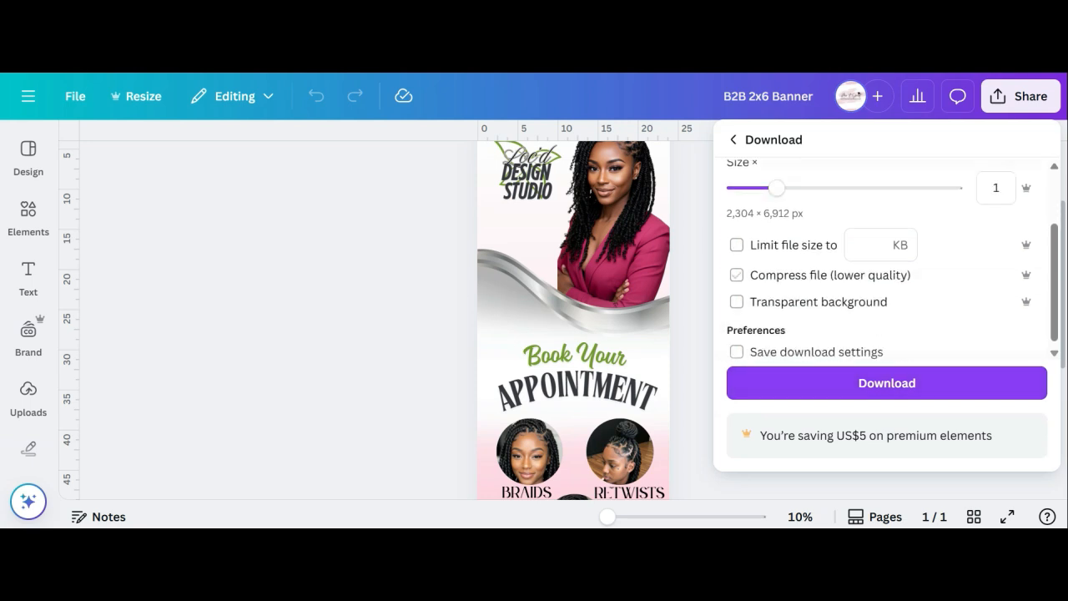
{"action": "scroll", "coordinate": [887, 259], "scroll_direction": "down", "scroll_amount": 1}
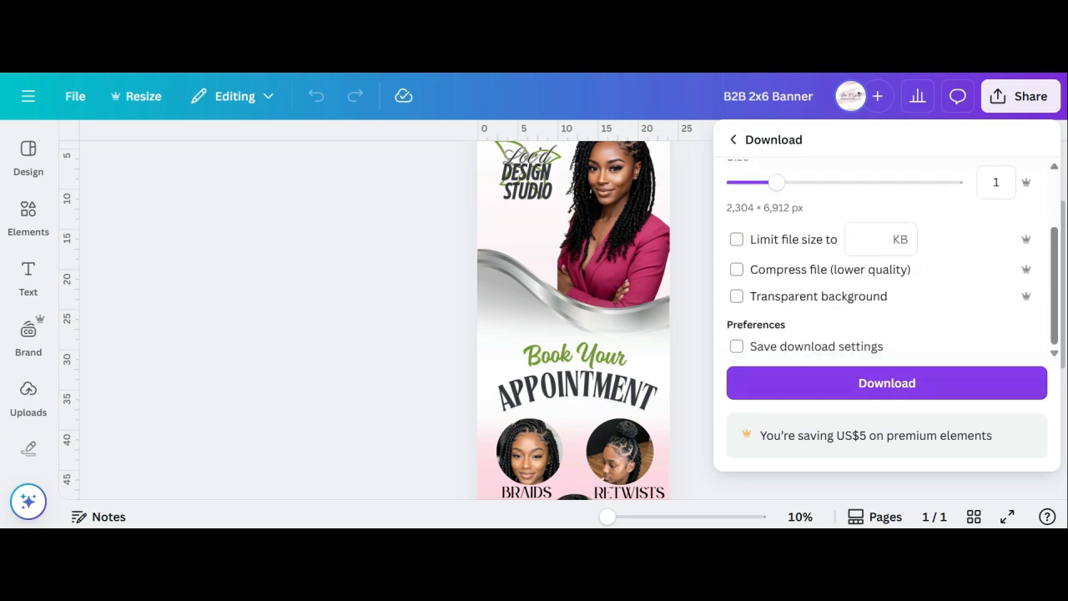